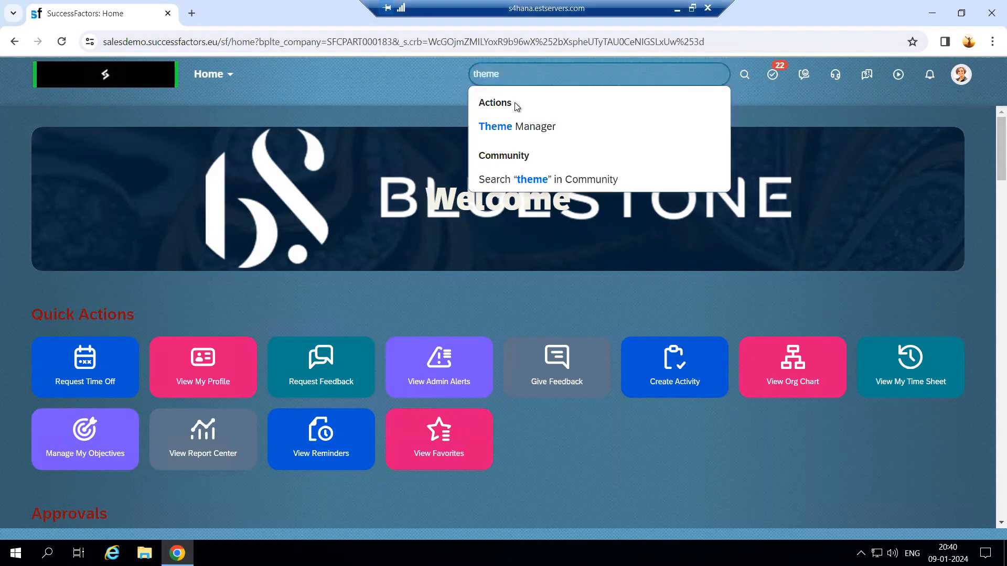
# Open Theme Manager and look through the list of existing themes
pyautogui.click(532, 123)
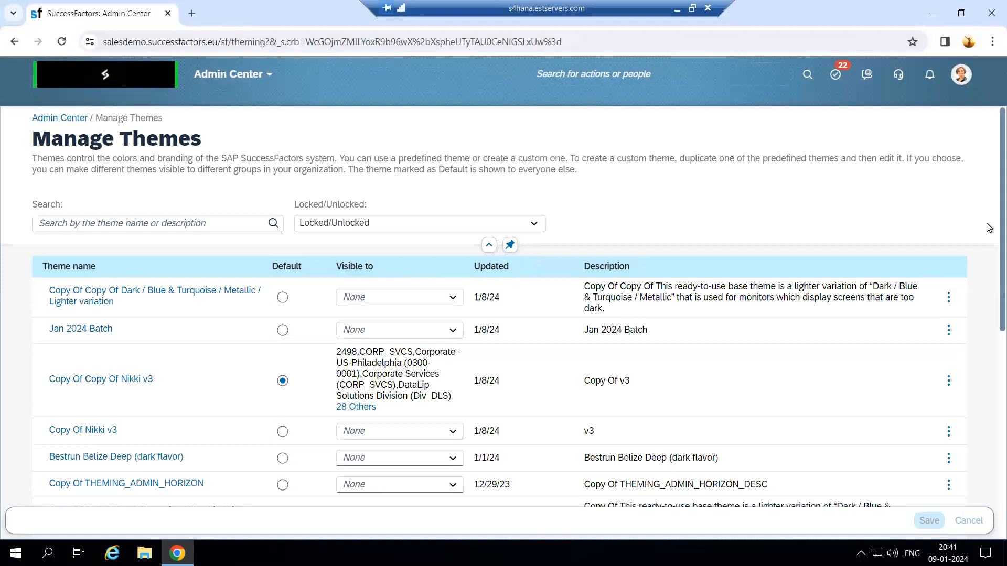
pyautogui.scroll(-6, 989, 231)
pyautogui.scroll(-1, 987, 401)
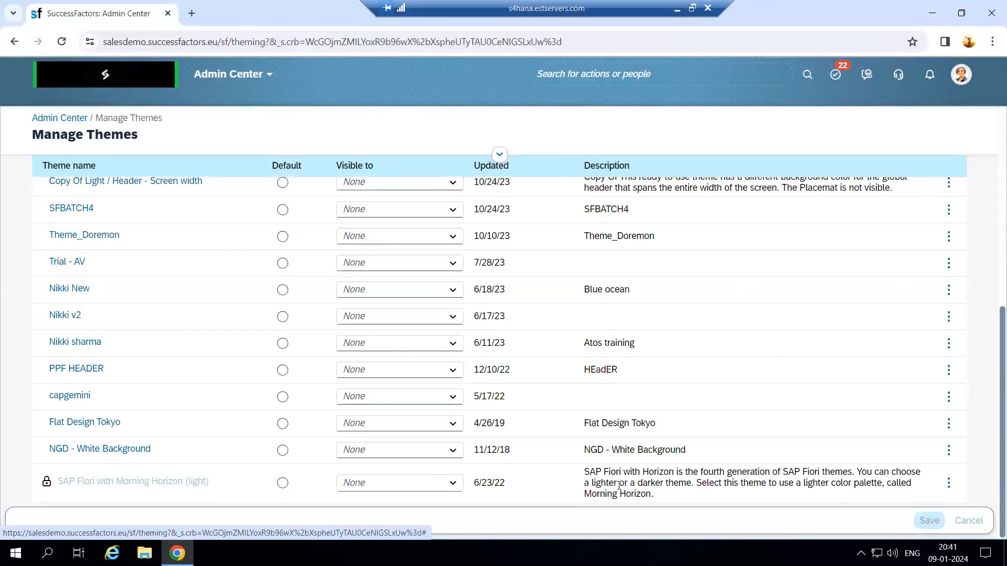
pyautogui.click(941, 489)
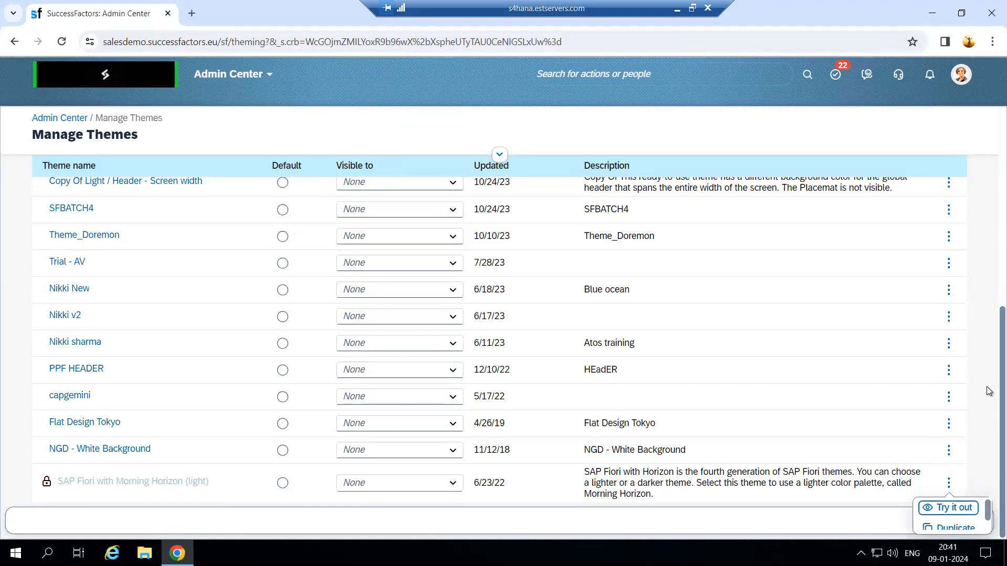
pyautogui.scroll(10, 989, 293)
pyautogui.moveTo(988, 160); pyautogui.dragTo(987, 151)
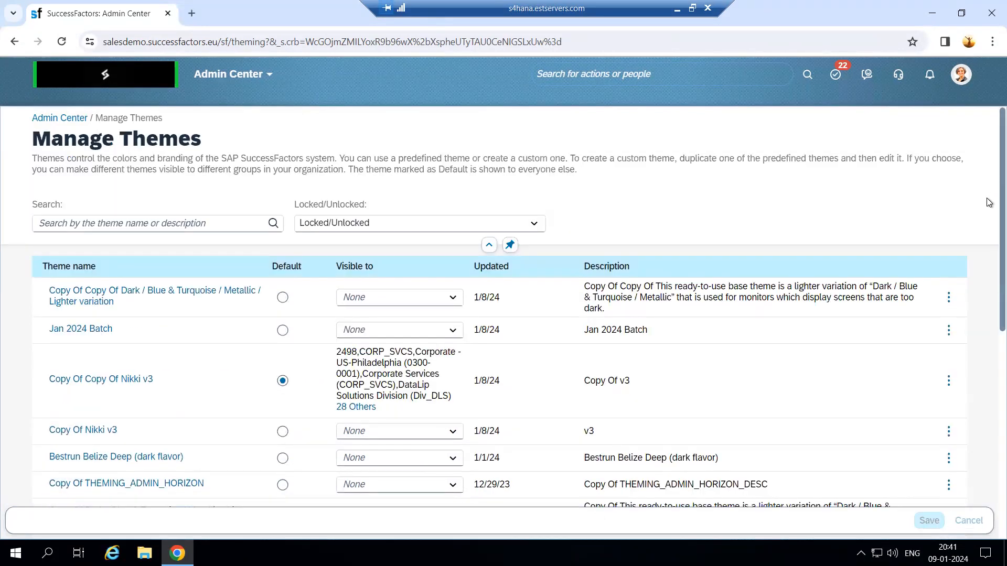
# Duplicate the locked theme SAP Fiori with Morning Horizon (light)
pyautogui.scroll(-2, 94, 292)
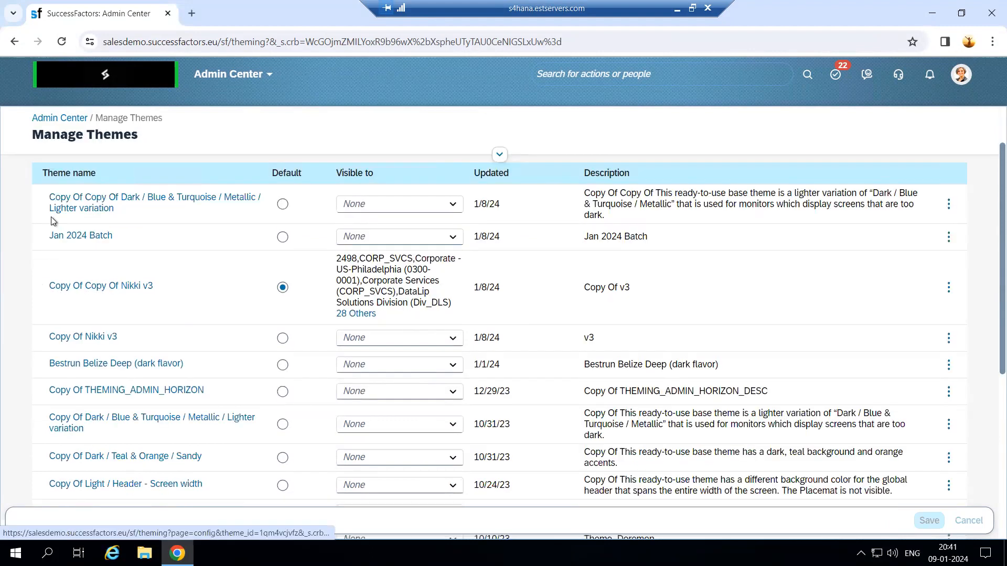
pyautogui.scroll(-3, 163, 401)
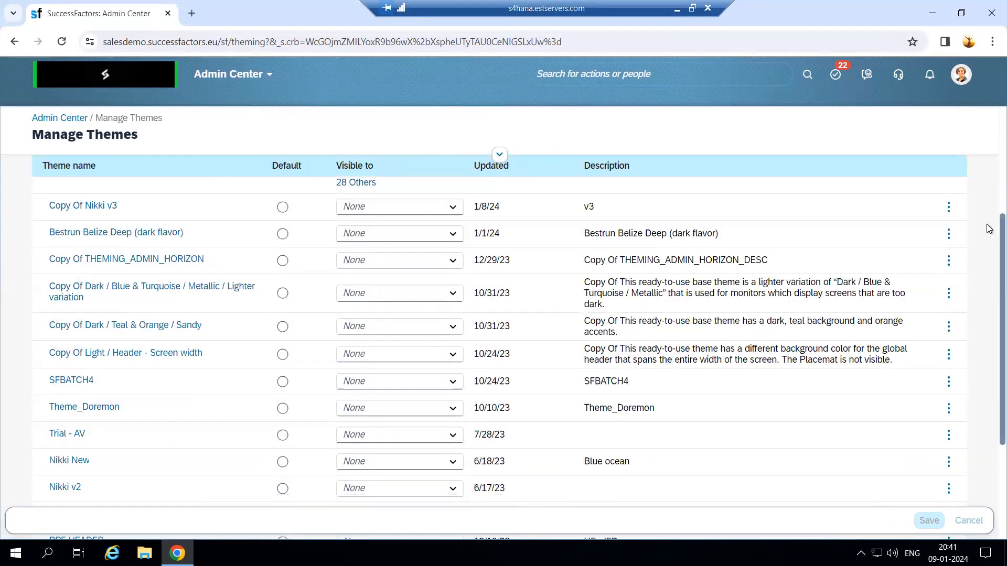
pyautogui.scroll(-4, 988, 308)
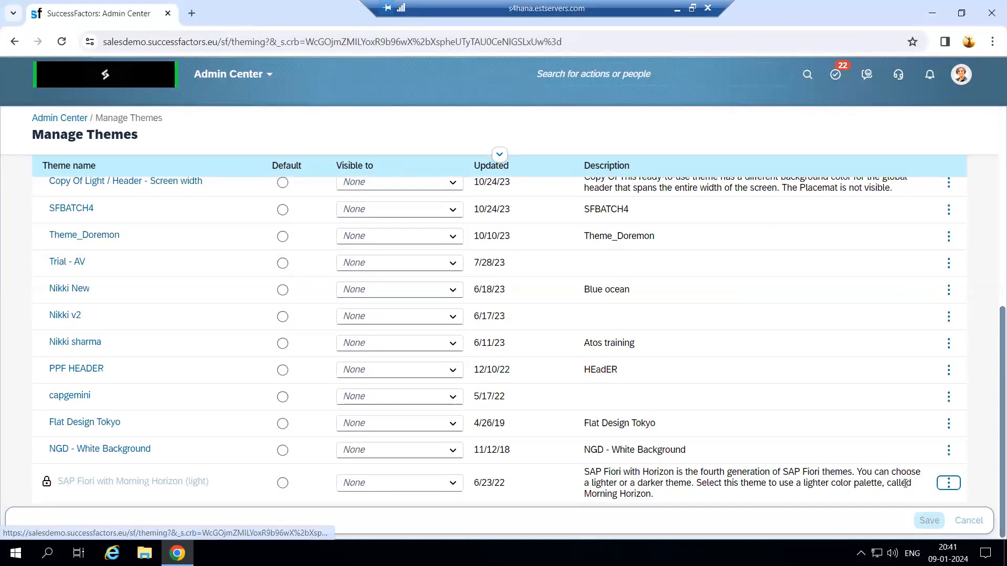
pyautogui.click(949, 483)
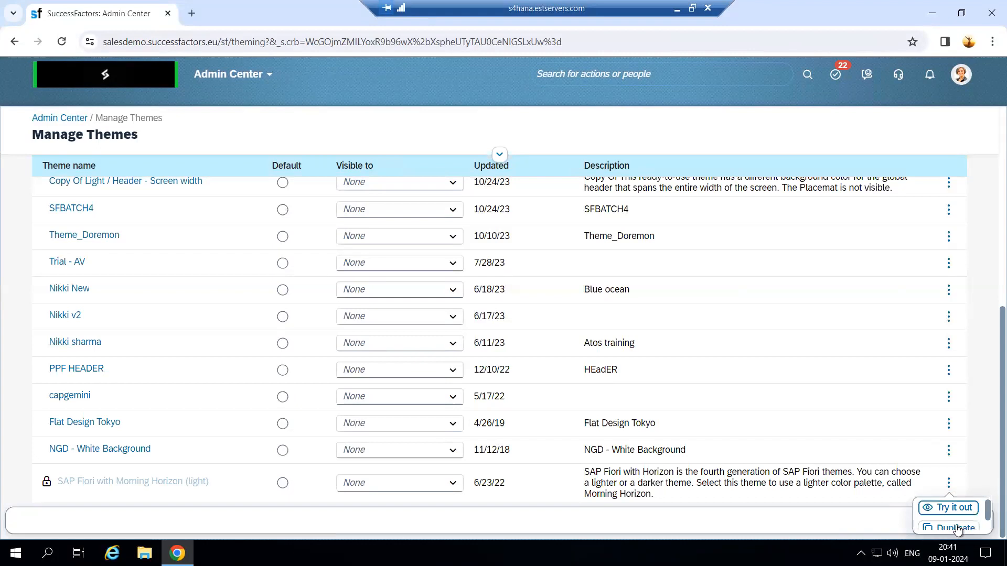
pyautogui.click(955, 524)
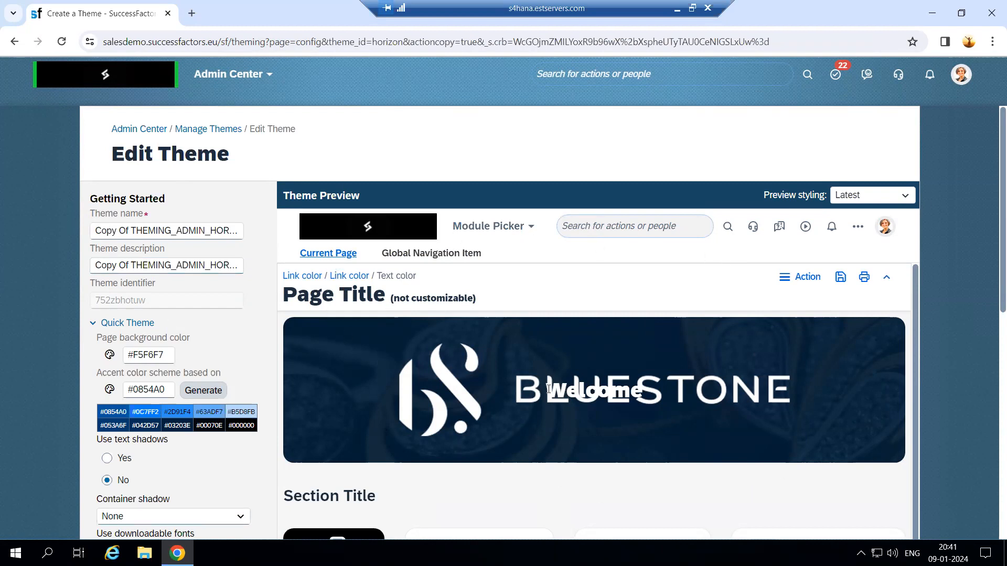
# Set both the name and the description of the duplicated theme to "SAP Testing Theme"
pyautogui.scroll(-3, 209, 490)
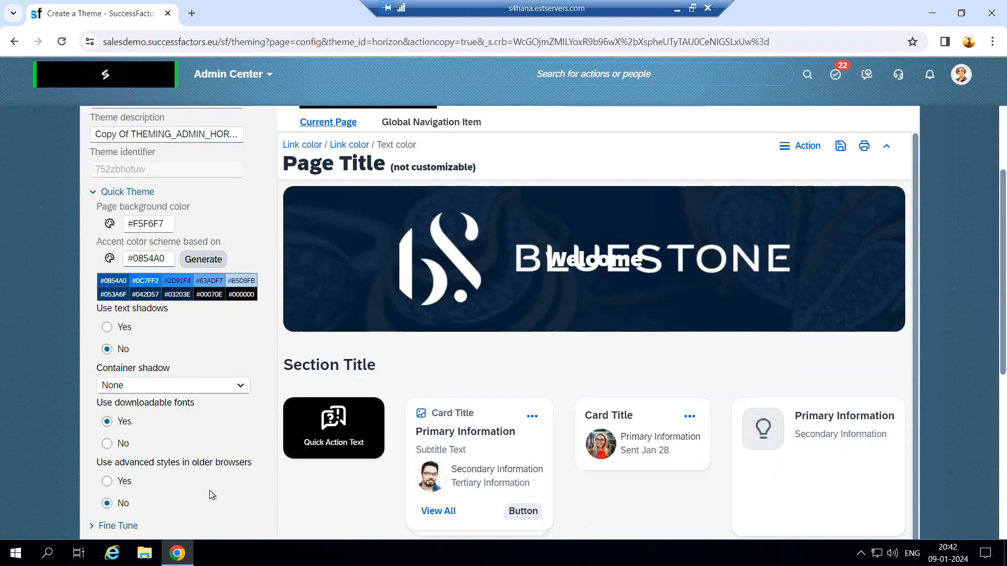
pyautogui.moveTo(181, 476)
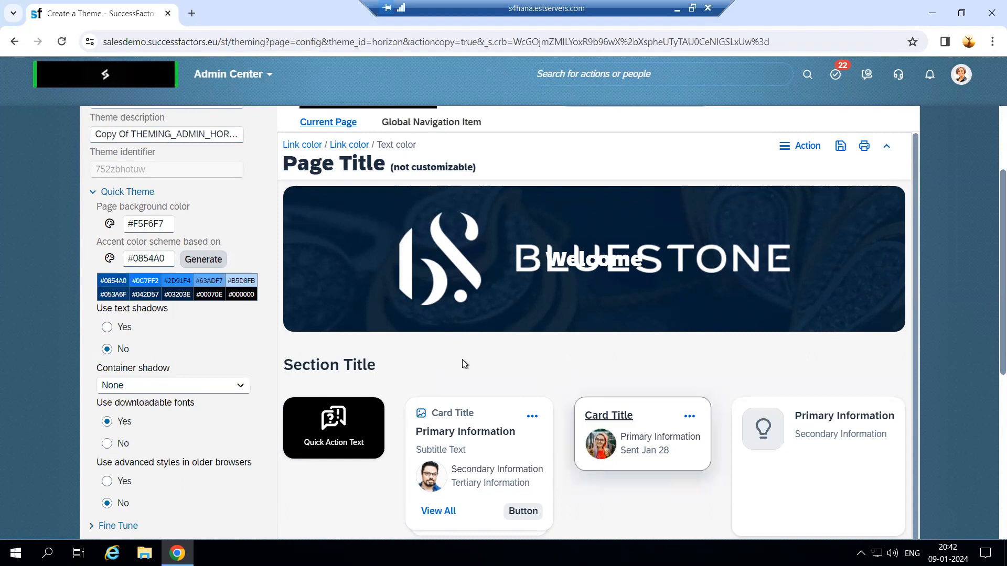
pyautogui.scroll(3, 462, 360)
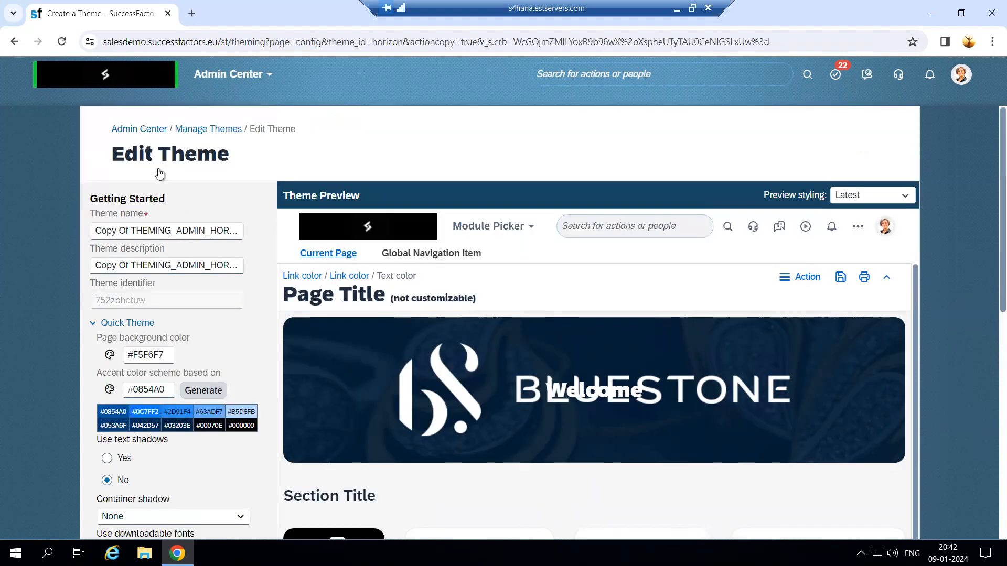
pyautogui.click(107, 231)
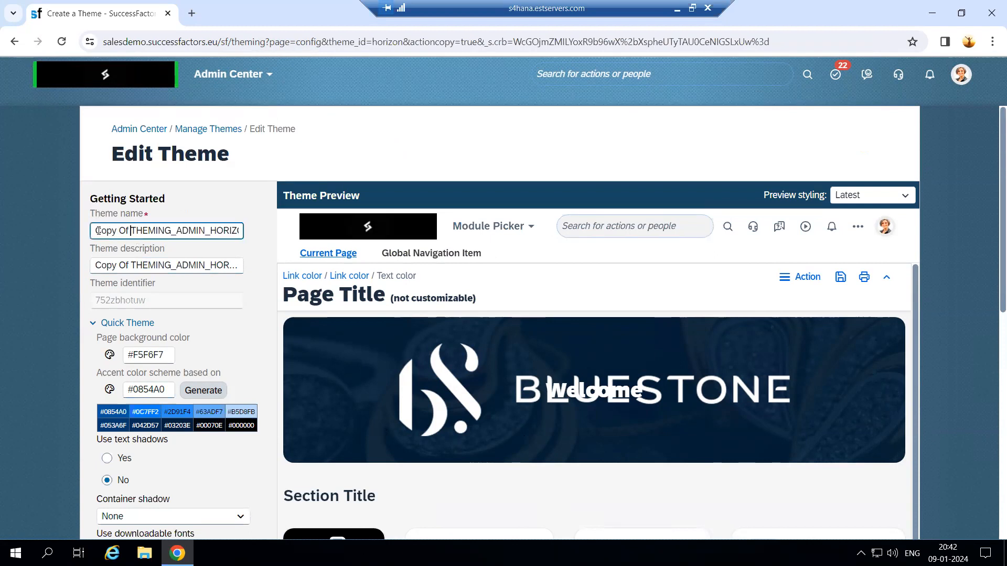
pyautogui.moveTo(96, 231); pyautogui.dragTo(247, 231)
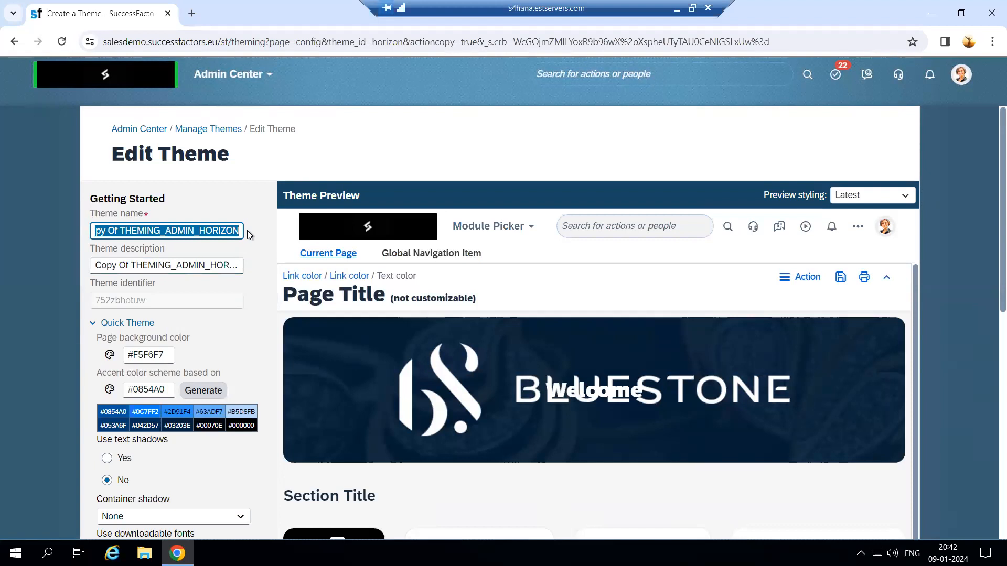
pyautogui.press('BackSpace')
pyautogui.write('SAP Testing Theme')
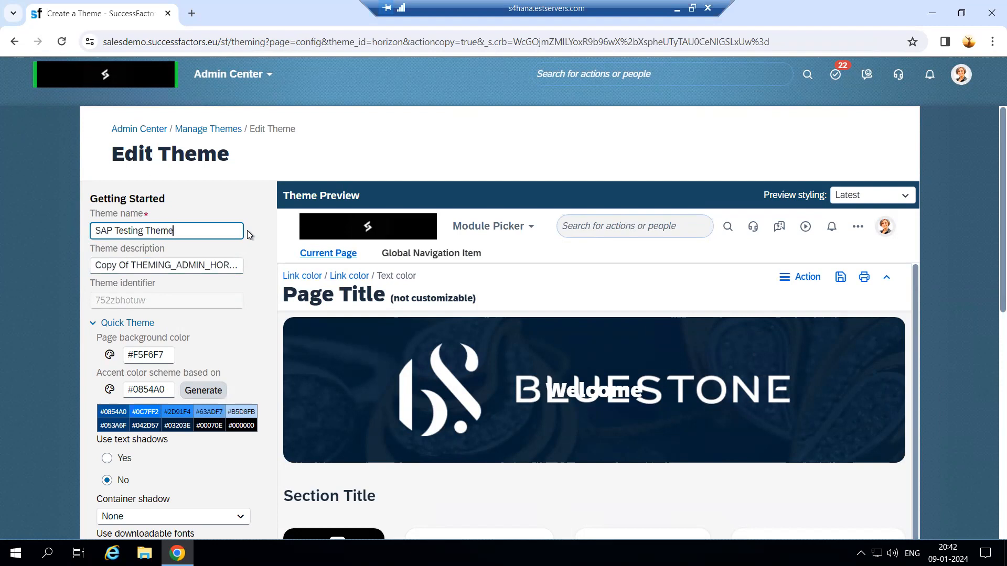
pyautogui.press('Tab')
pyautogui.press('BackSpace')
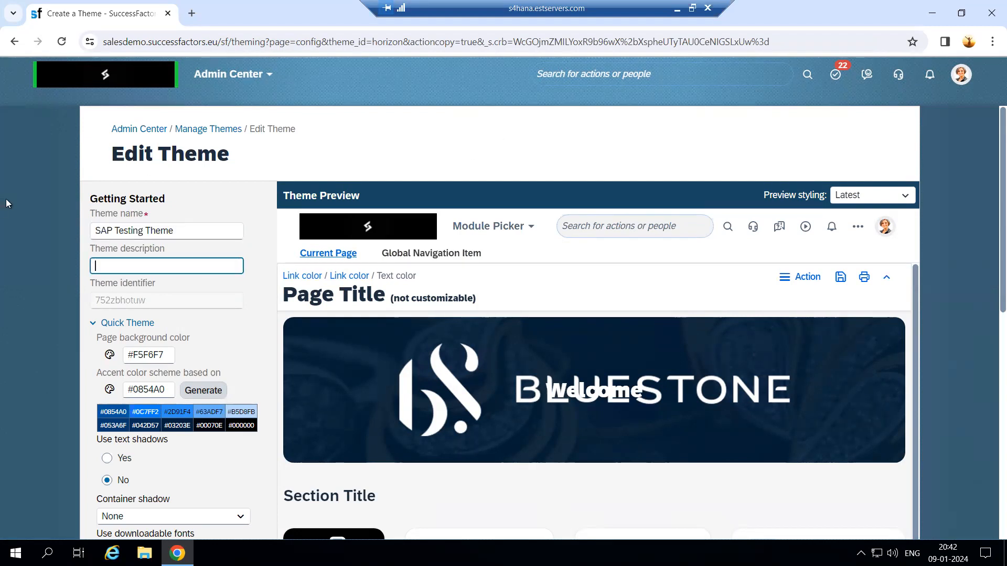
pyautogui.write('SAP Testing Theme')
pyautogui.click(109, 355)
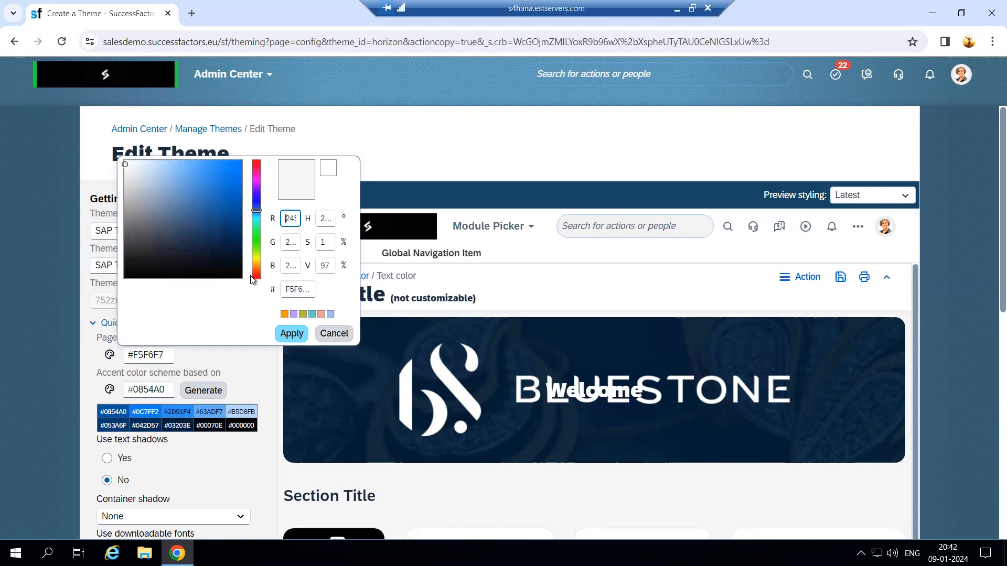
pyautogui.click(423, 143)
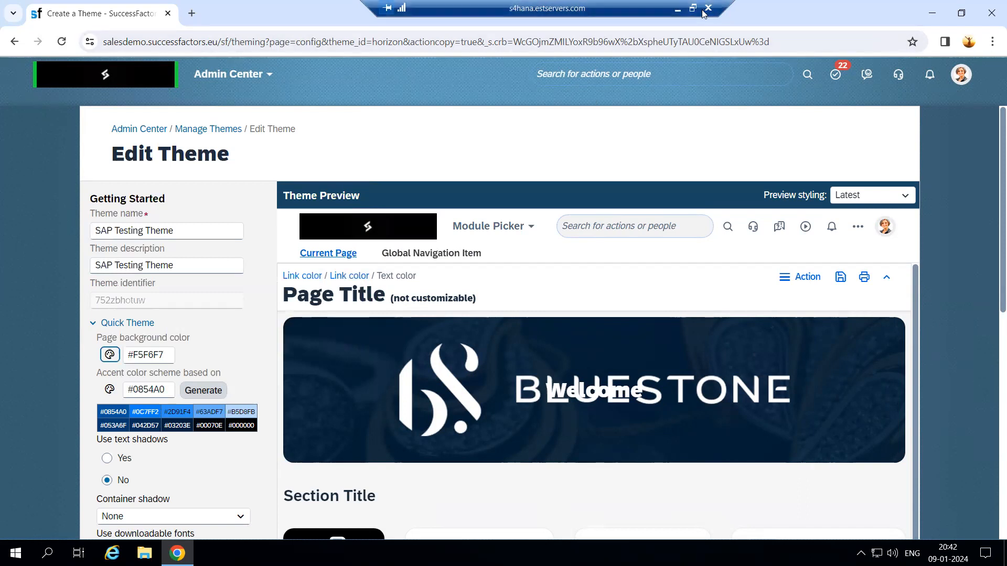
pyautogui.click(677, 14)
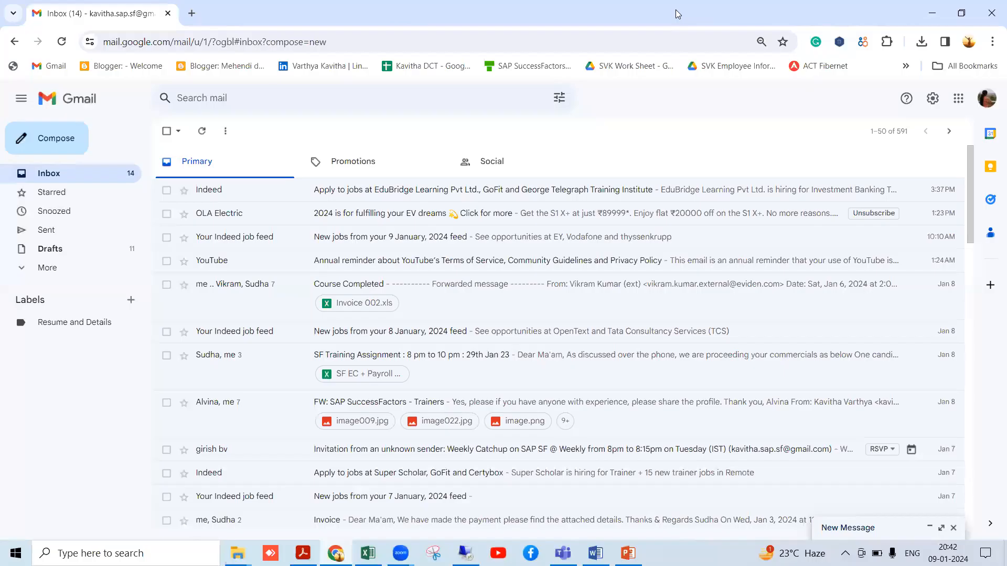
pyautogui.click(191, 13)
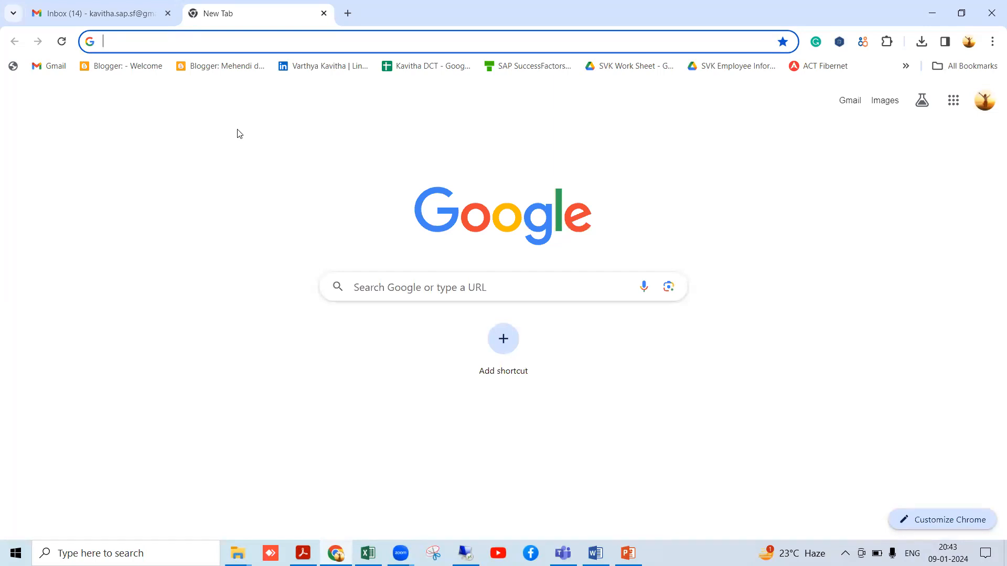
pyautogui.click(257, 452)
pyautogui.click(466, 553)
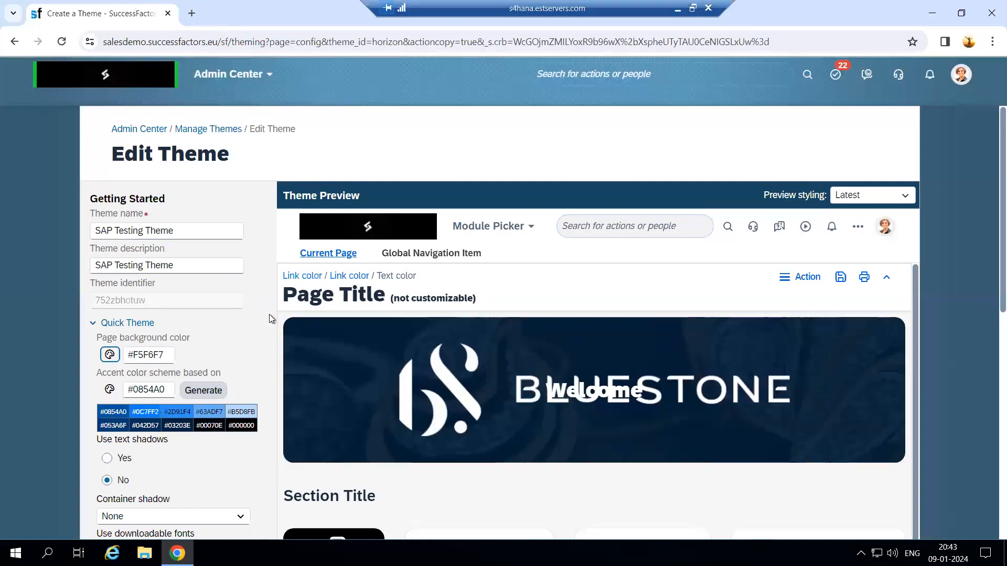
# Set the theme's page background color to the light turquoise #B8ECEA and apply it
pyautogui.click(104, 357)
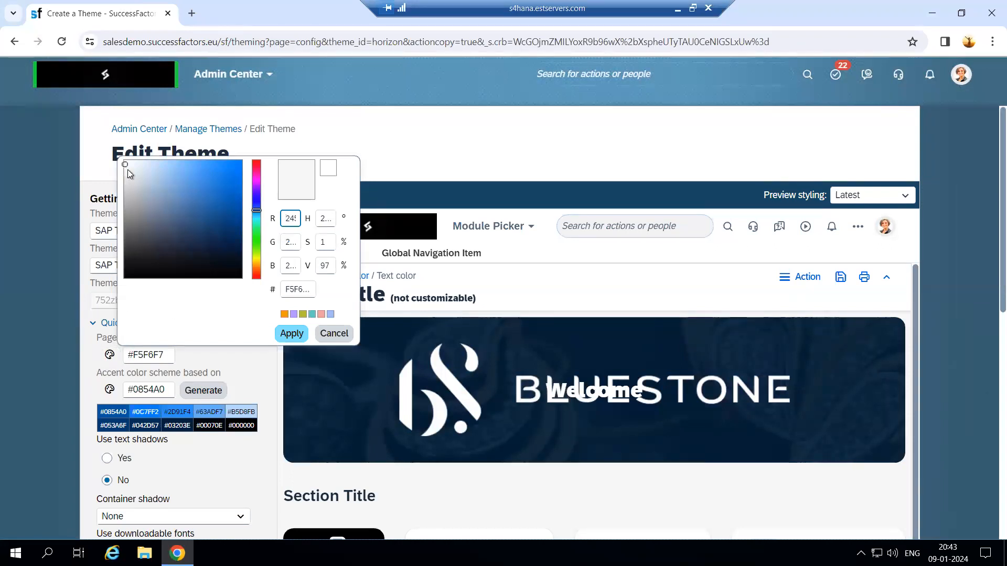
pyautogui.moveTo(128, 167)
pyautogui.mouseDown()
pyautogui.moveTo(165, 166)
pyautogui.moveTo(175, 199)
pyautogui.moveTo(210, 182)
pyautogui.moveTo(210, 225)
pyautogui.moveTo(190, 235)
pyautogui.moveTo(175, 202)
pyautogui.mouseUp()
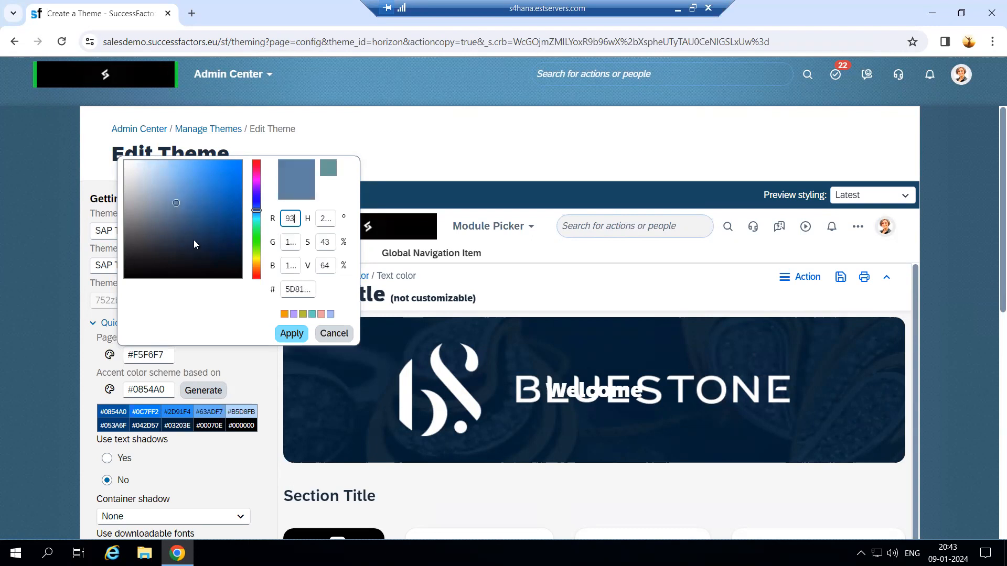
pyautogui.click(257, 181)
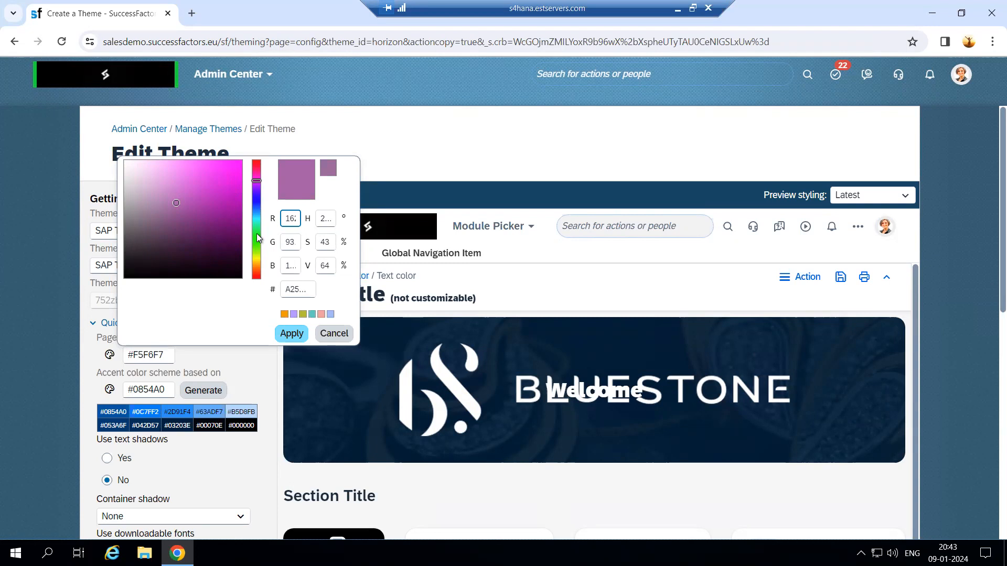
pyautogui.click(313, 316)
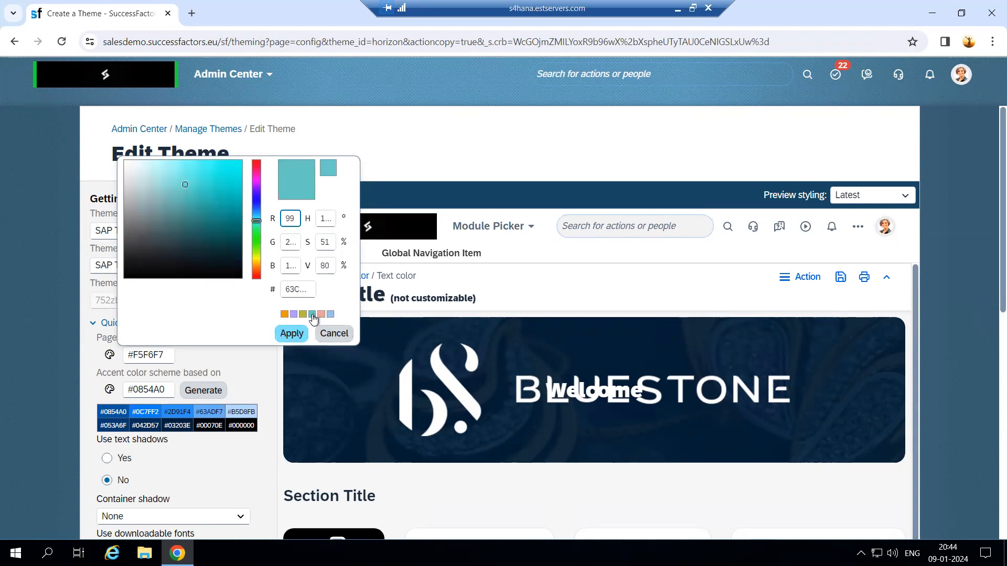
pyautogui.moveTo(185, 187)
pyautogui.mouseDown()
pyautogui.moveTo(143, 171)
pyautogui.moveTo(206, 209)
pyautogui.moveTo(150, 169)
pyautogui.mouseUp()
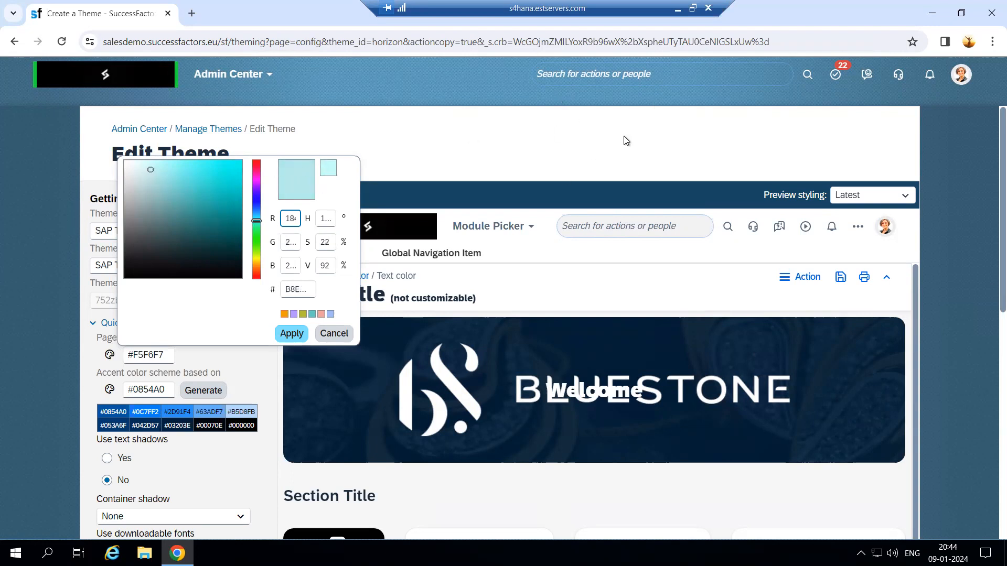
pyautogui.click(288, 336)
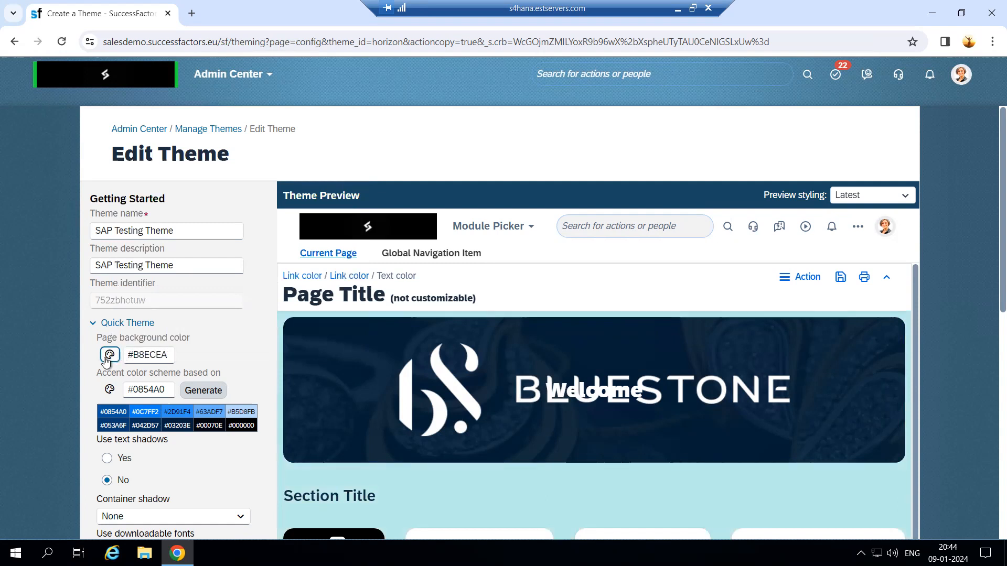
# Set the base color of the accent color scheme to the green #51D376 and look over the theme preview
pyautogui.scroll(-3, 634, 361)
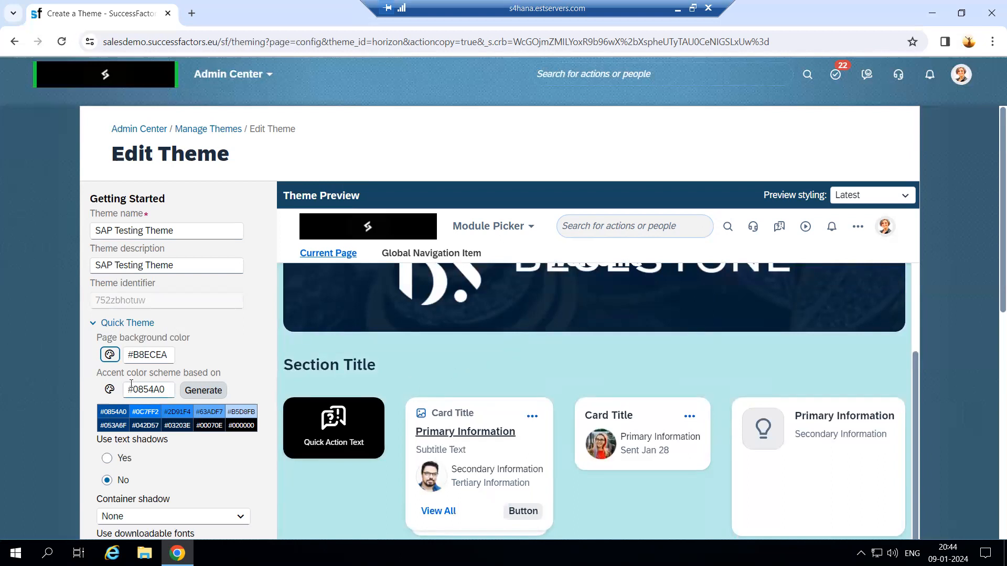
pyautogui.click(109, 392)
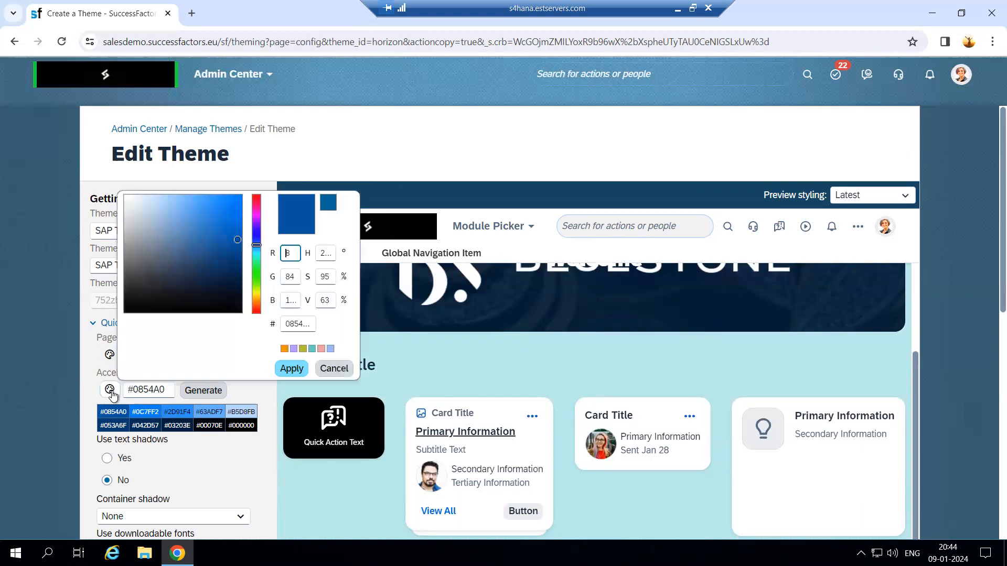
pyautogui.moveTo(239, 238); pyautogui.dragTo(196, 216)
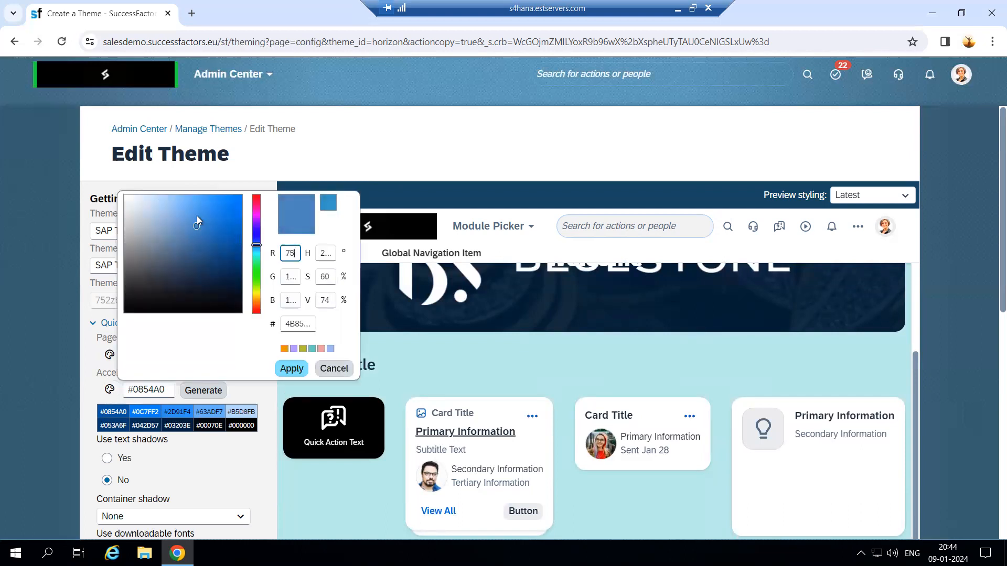
pyautogui.click(256, 258)
pyautogui.click(257, 277)
pyautogui.click(288, 370)
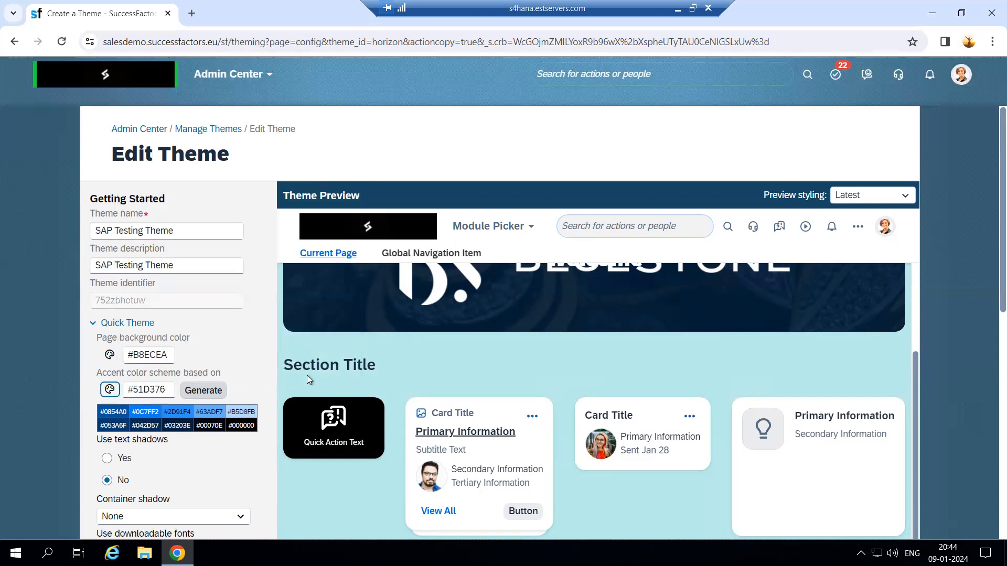
pyautogui.scroll(-4, 307, 376)
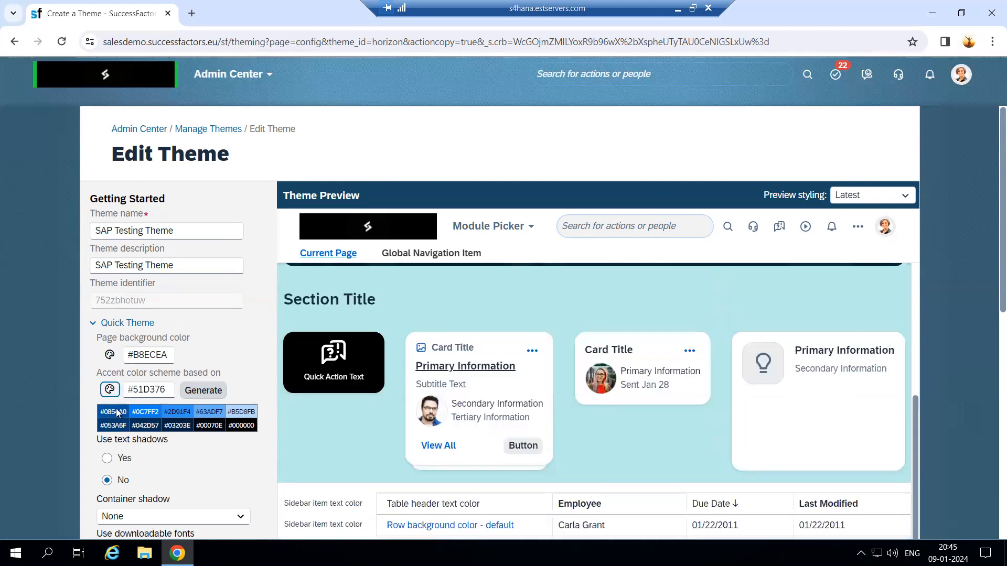
pyautogui.scroll(-3, 119, 359)
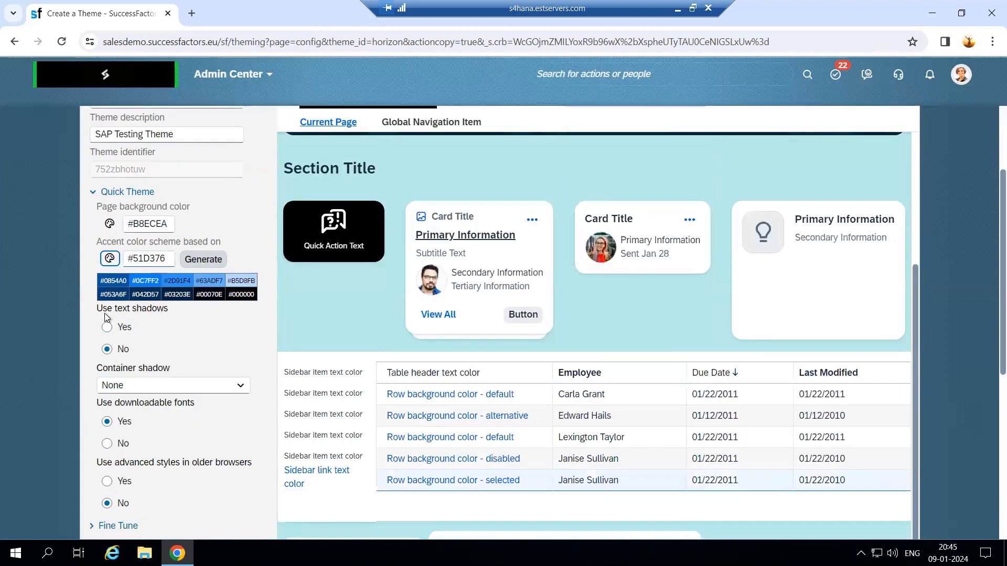
pyautogui.scroll(3, 487, 349)
pyautogui.scroll(2, 551, 354)
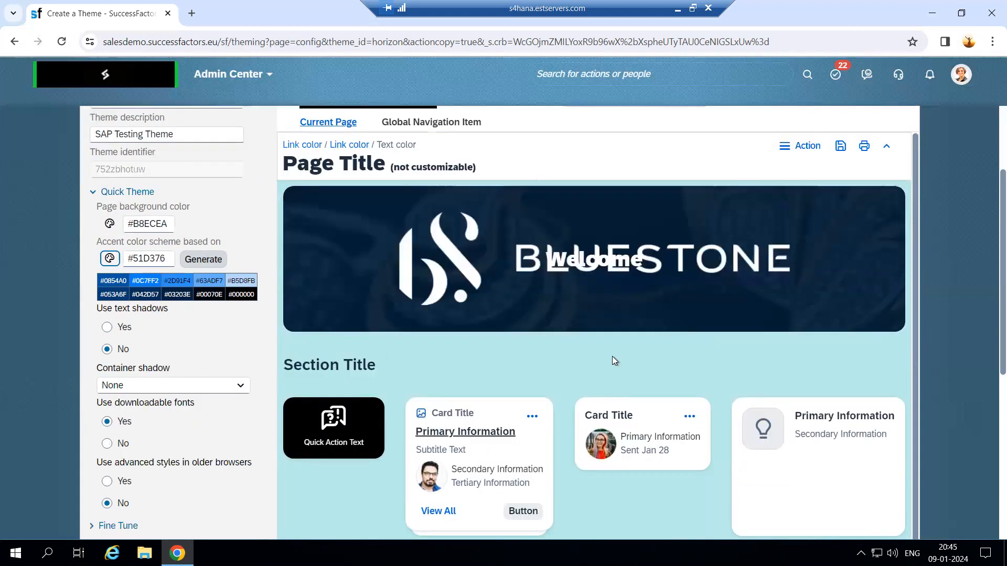
pyautogui.scroll(-2, 373, 408)
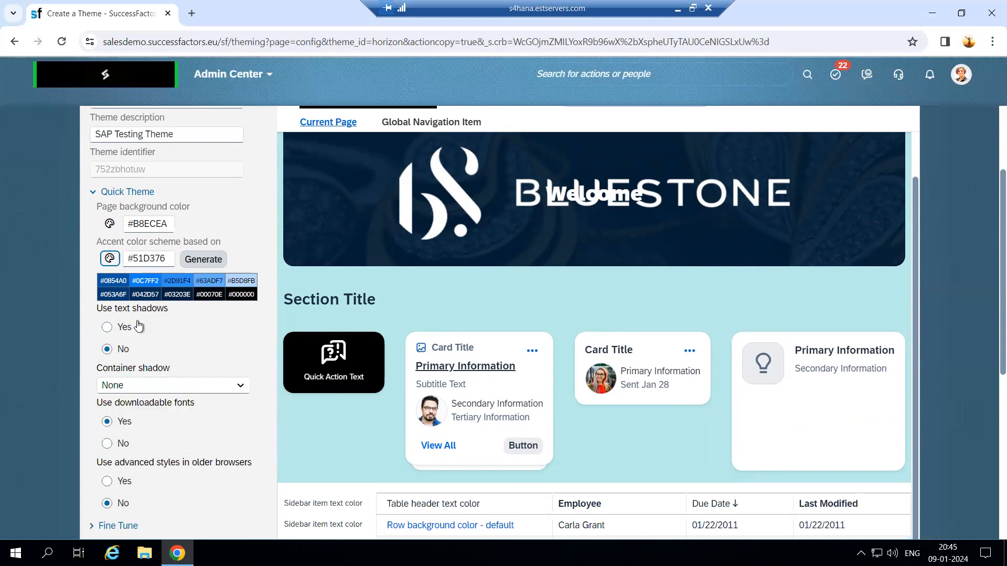
# Review the shadow, font and older-browser options under Quick Theme and expand the Fine Tune settings
pyautogui.click(107, 348)
pyautogui.scroll(-1, 194, 387)
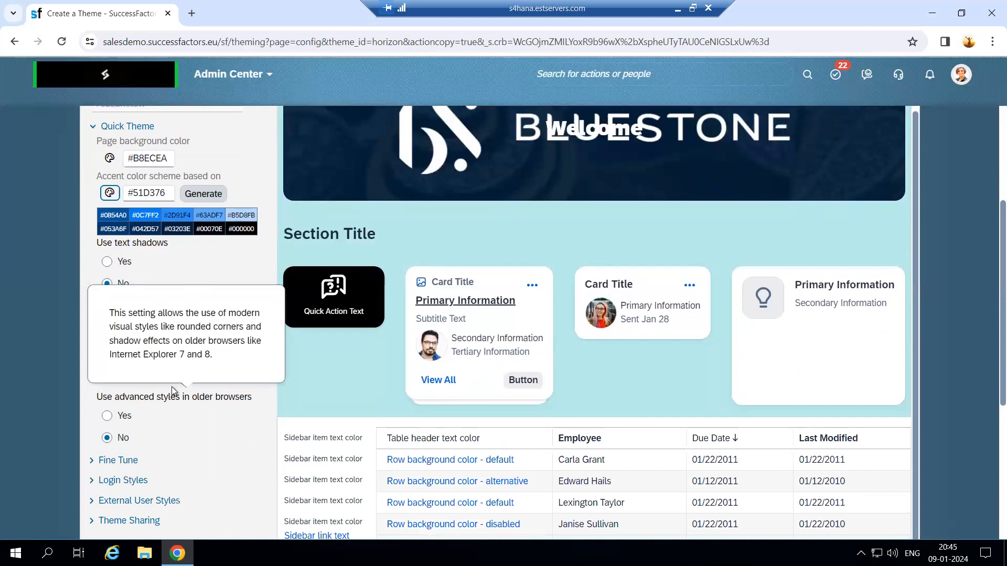
pyautogui.scroll(1, 194, 387)
pyautogui.scroll(3, 97, 185)
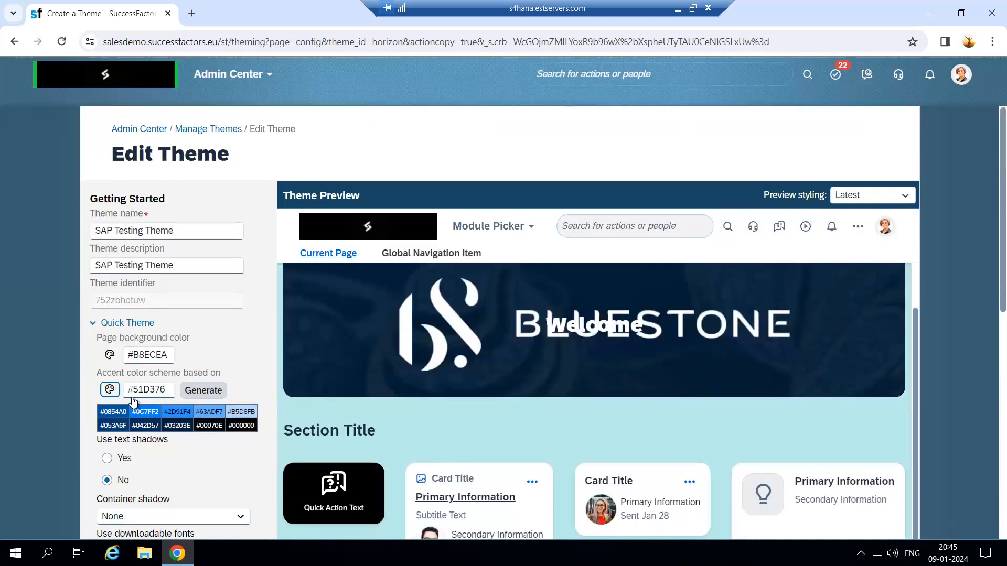
pyautogui.scroll(-1, 135, 402)
pyautogui.scroll(-1, 135, 402)
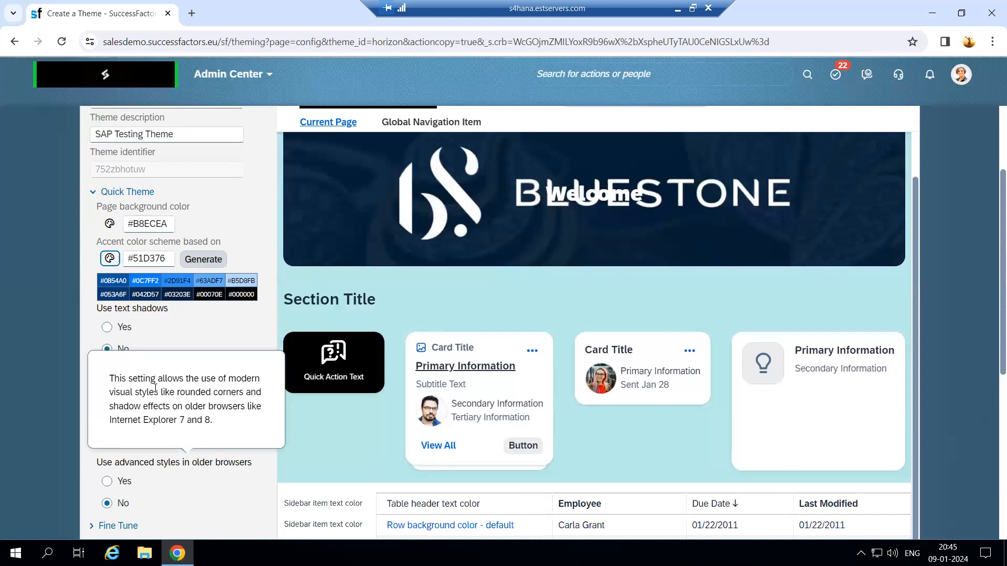
pyautogui.scroll(-1, 193, 495)
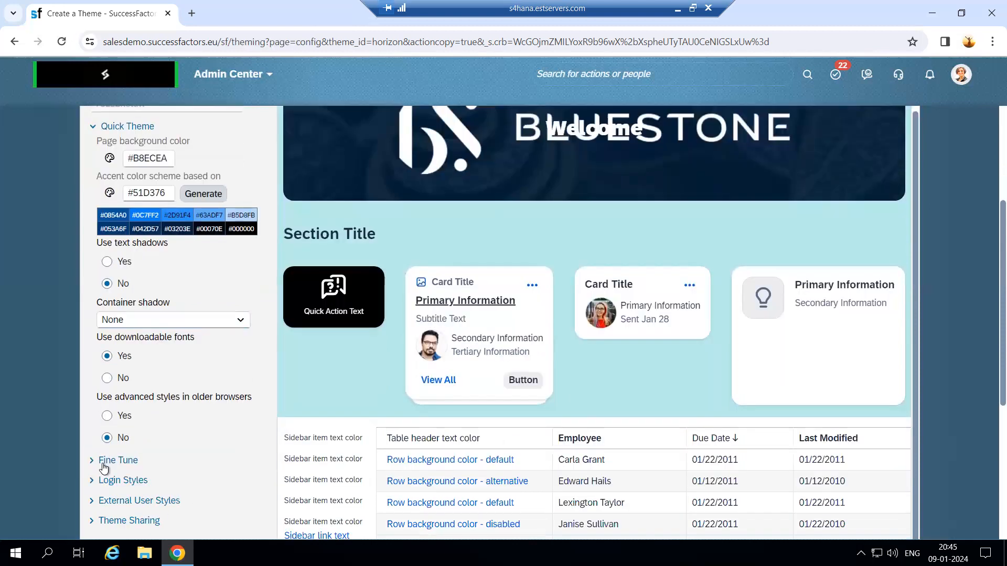
pyautogui.click(101, 463)
pyautogui.scroll(-2, 120, 373)
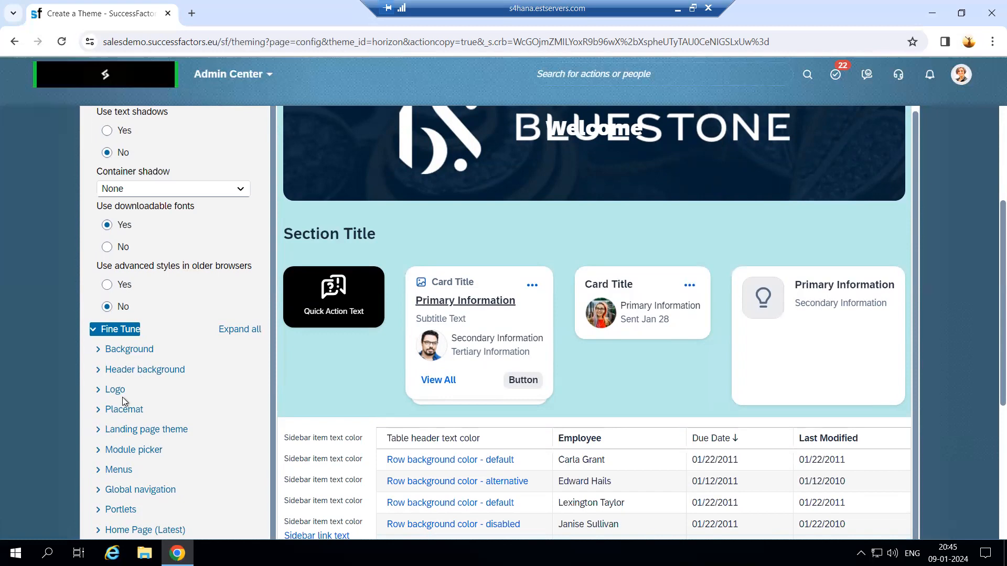
pyautogui.click(678, 8)
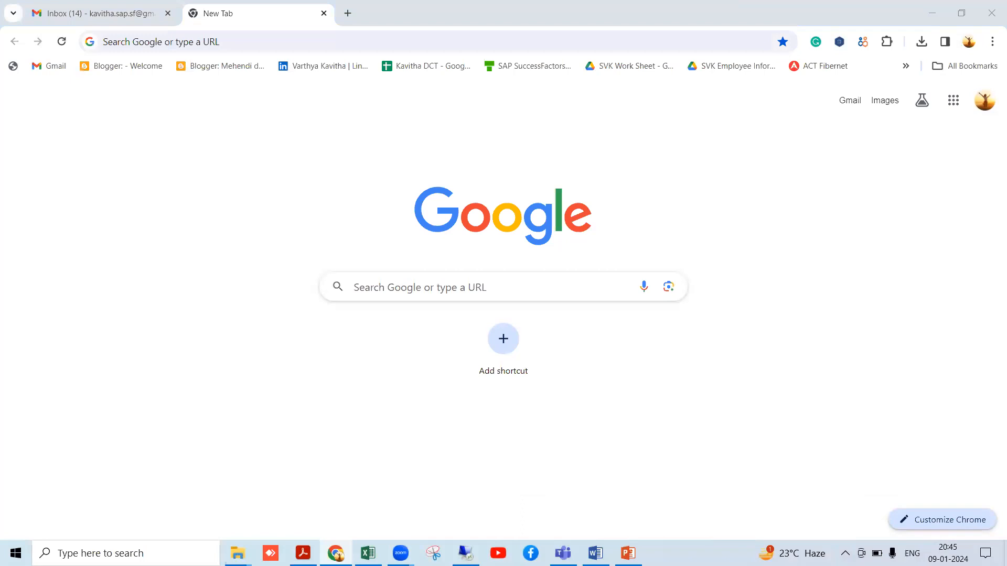
pyautogui.click(465, 553)
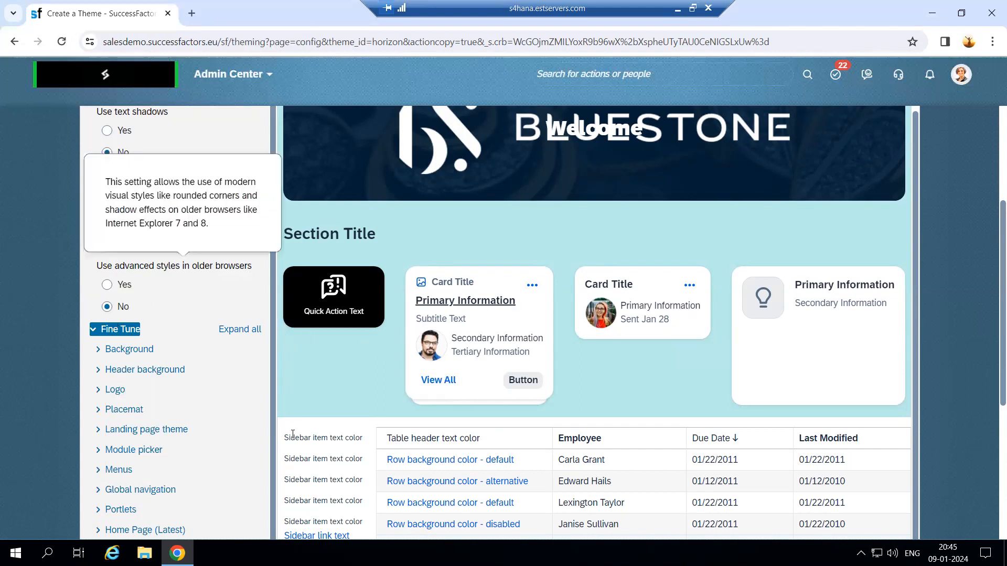
pyautogui.click(677, 8)
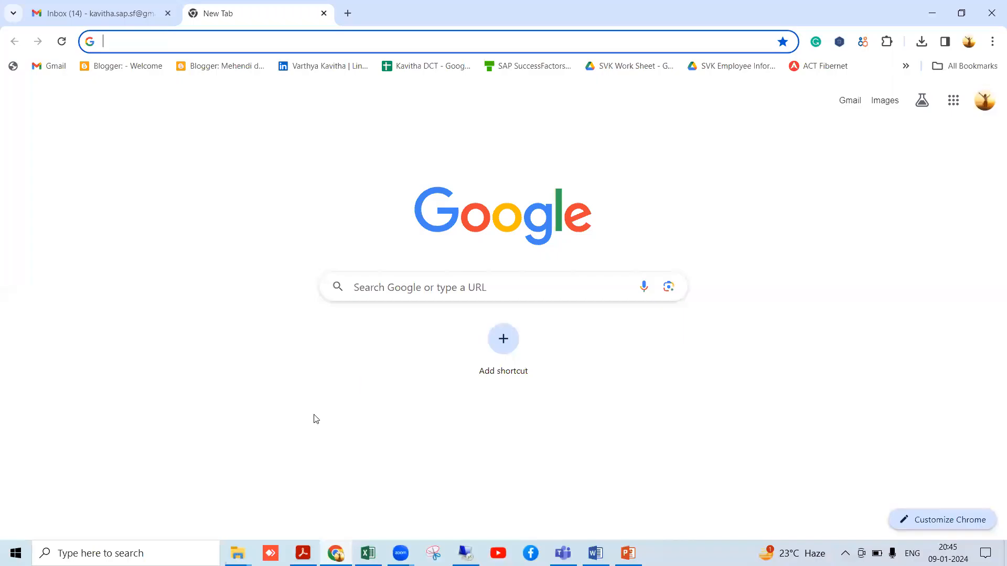
pyautogui.click(498, 553)
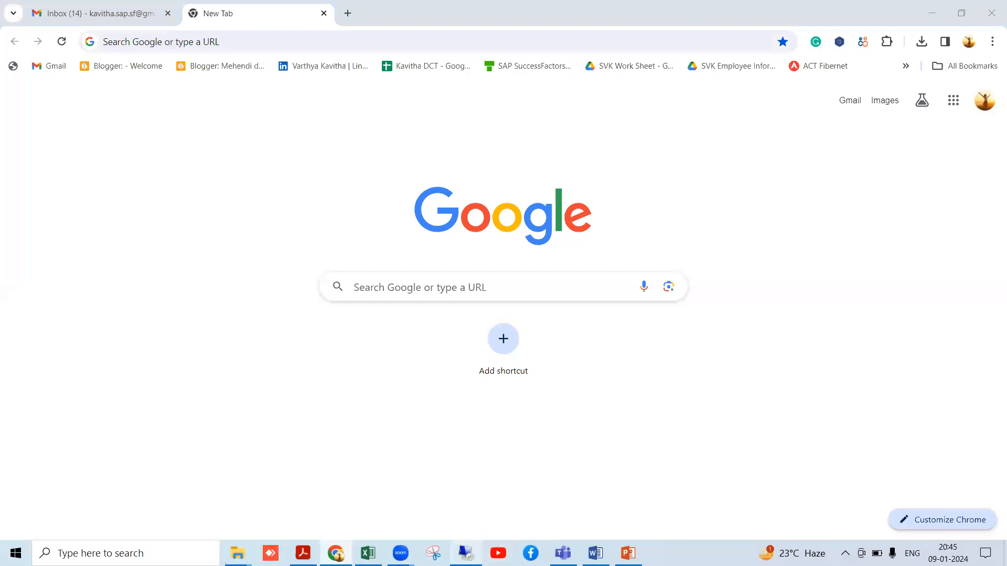
pyautogui.click(465, 553)
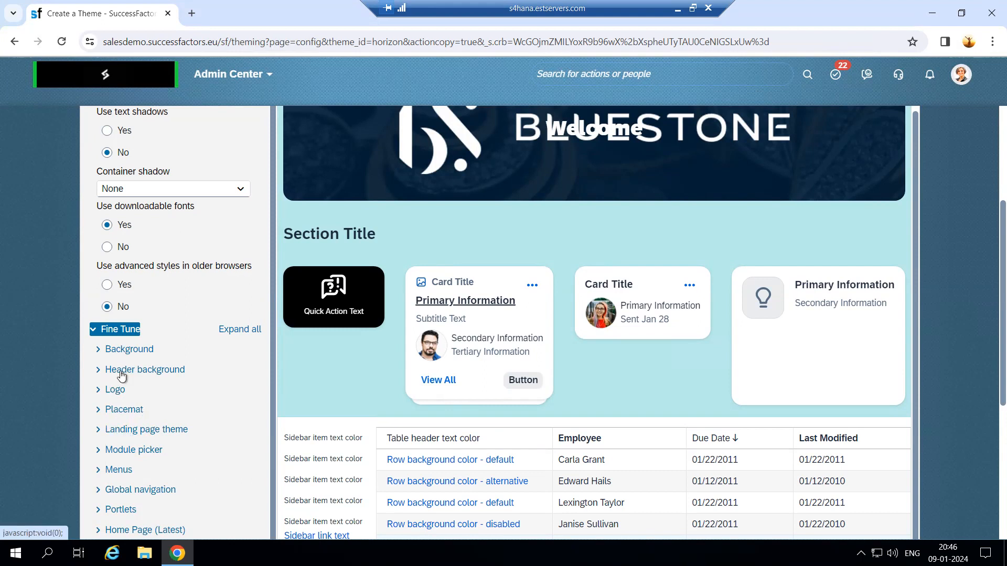
# Expand the Background fine-tuning and apply the Metallic - dark texture image to the page background
pyautogui.click(117, 351)
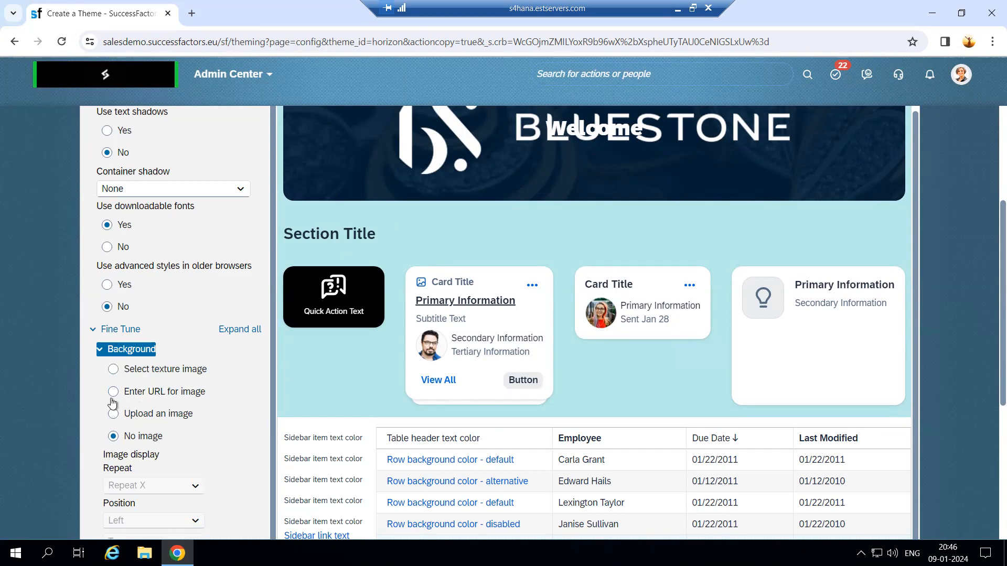
pyautogui.click(114, 369)
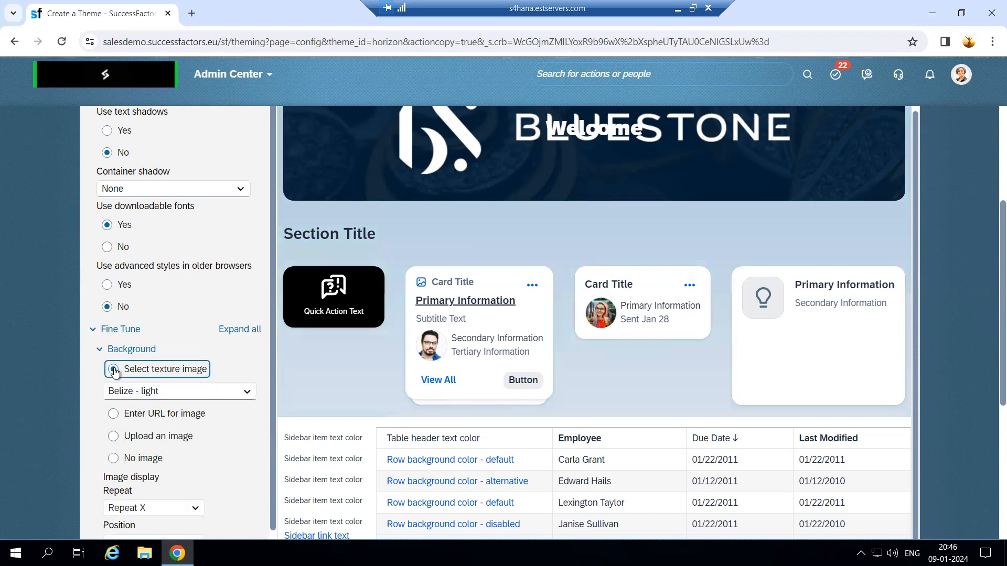
pyautogui.click(253, 392)
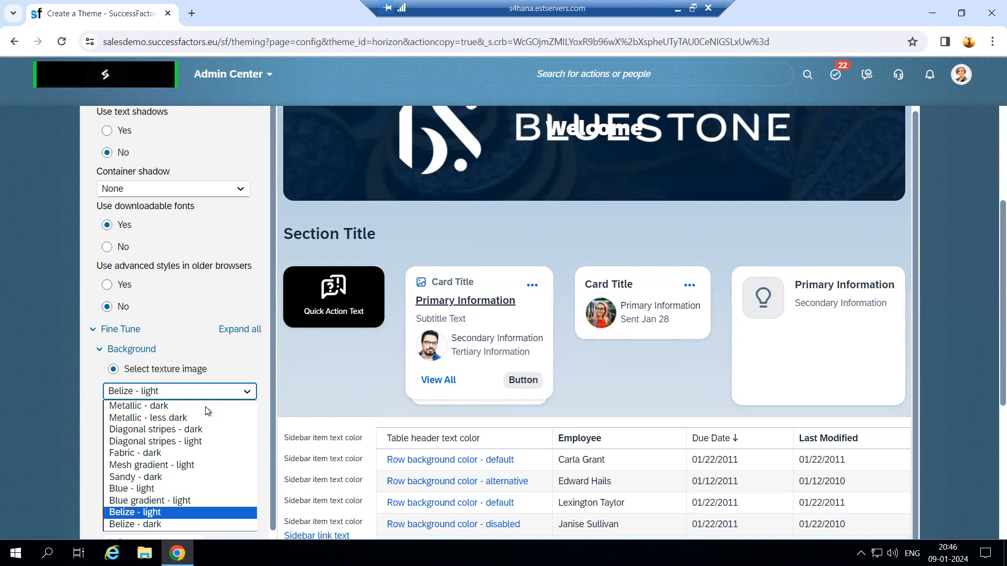
pyautogui.click(178, 408)
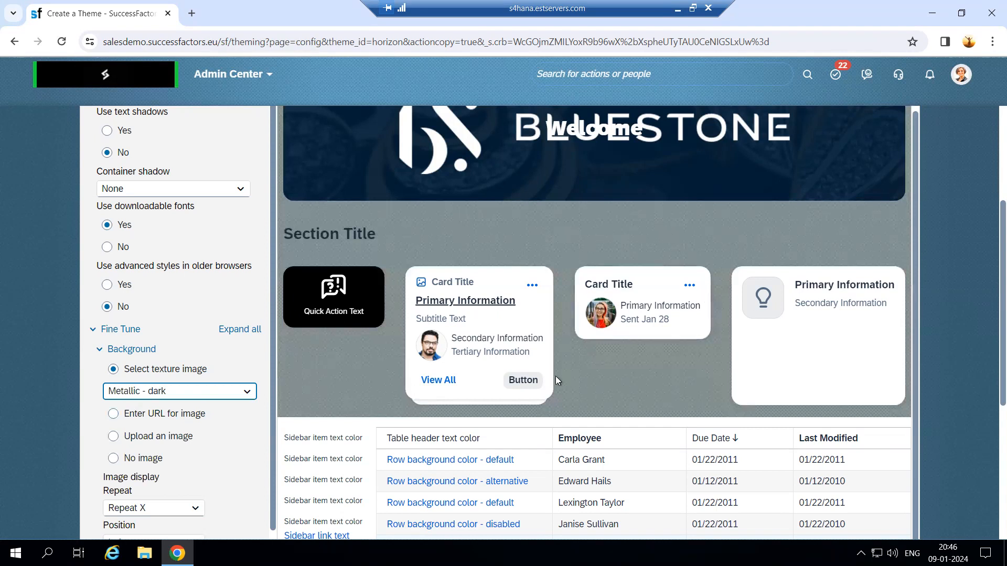
# Try the background textures Diagonal stripes - dark, Fabric - dark and Sandy - dark in the theme preview
pyautogui.click(240, 391)
pyautogui.click(204, 429)
pyautogui.click(249, 390)
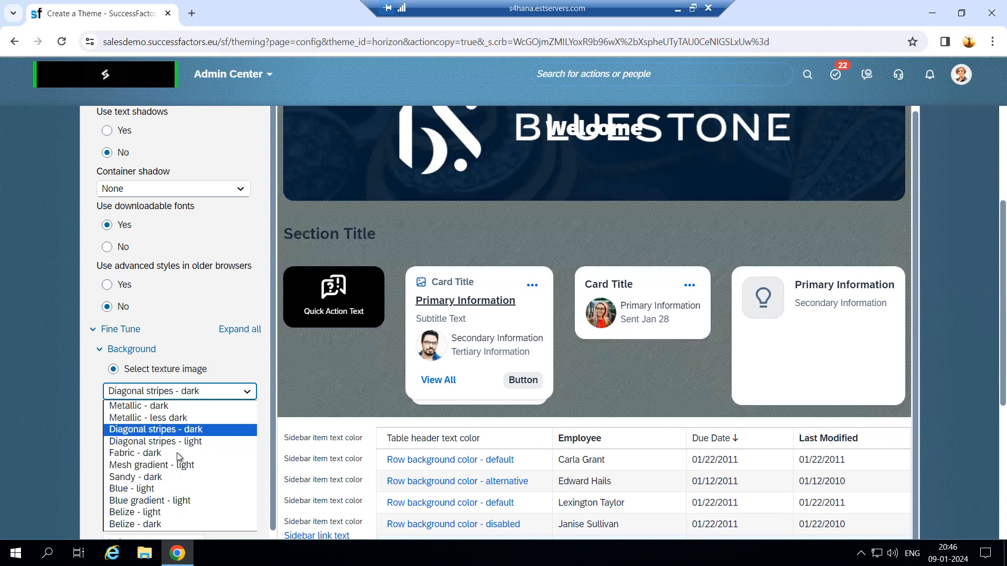
pyautogui.click(179, 450)
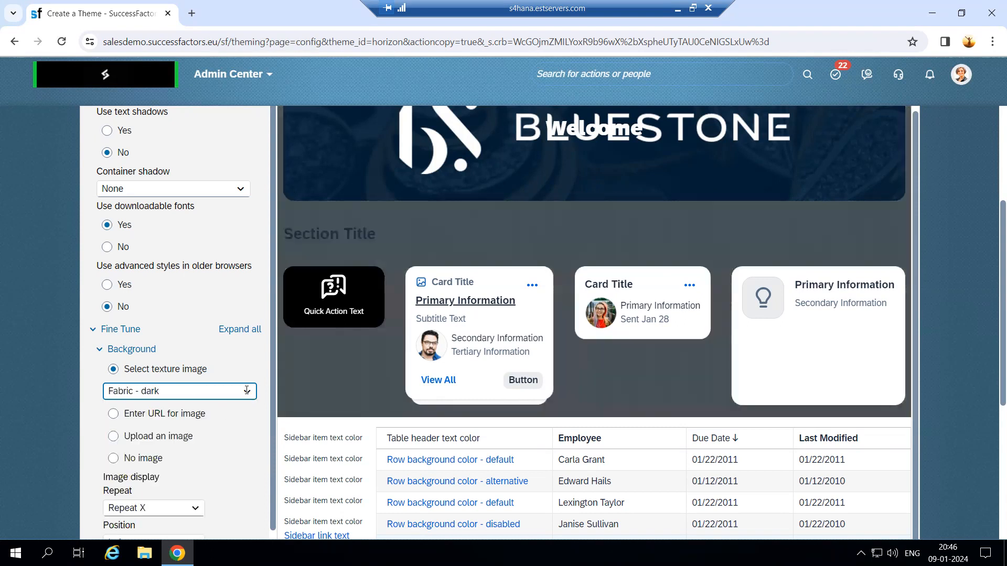
pyautogui.click(231, 395)
pyautogui.click(188, 478)
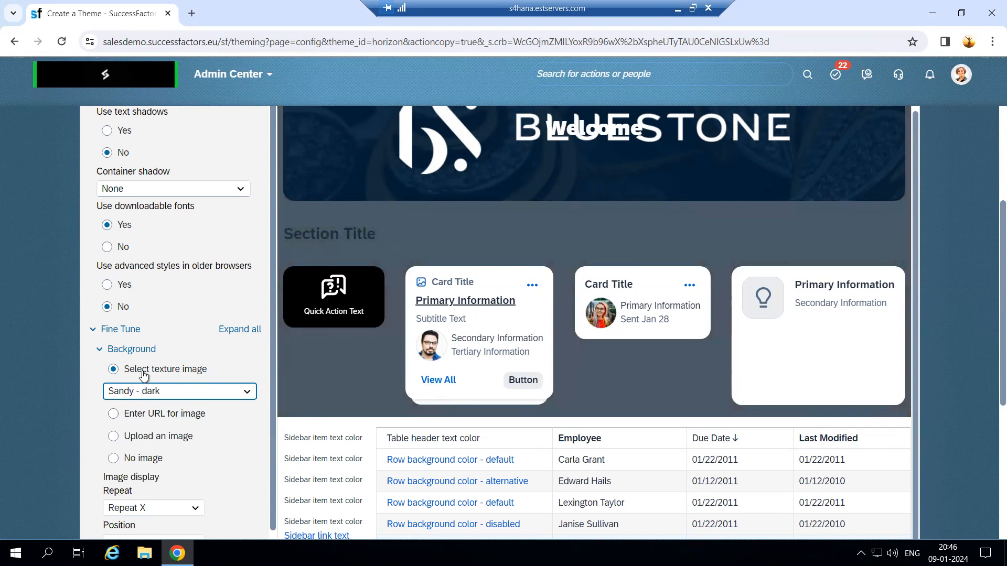
# Switch the background source to an image URL and from there to uploading an image
pyautogui.click(114, 417)
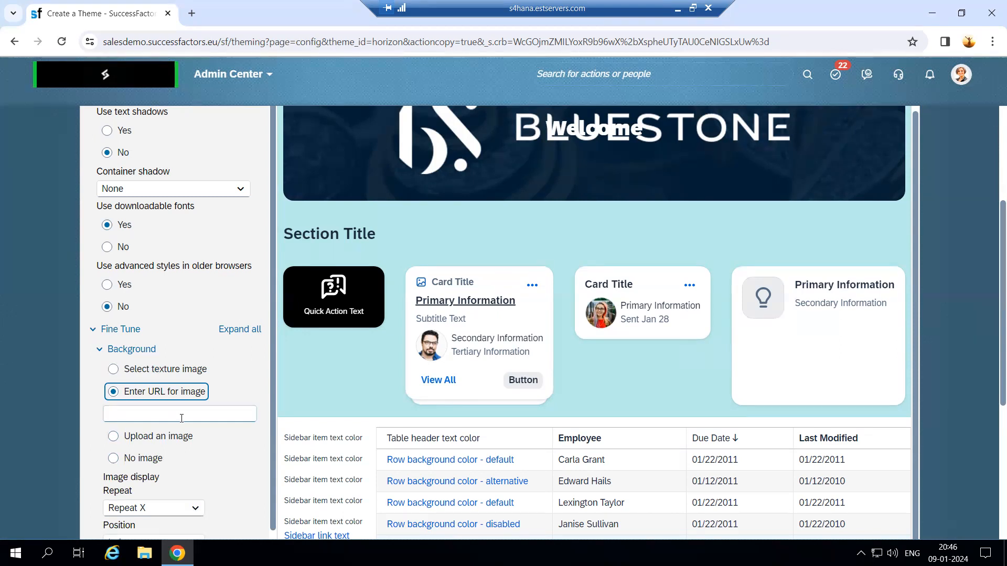
pyautogui.click(113, 437)
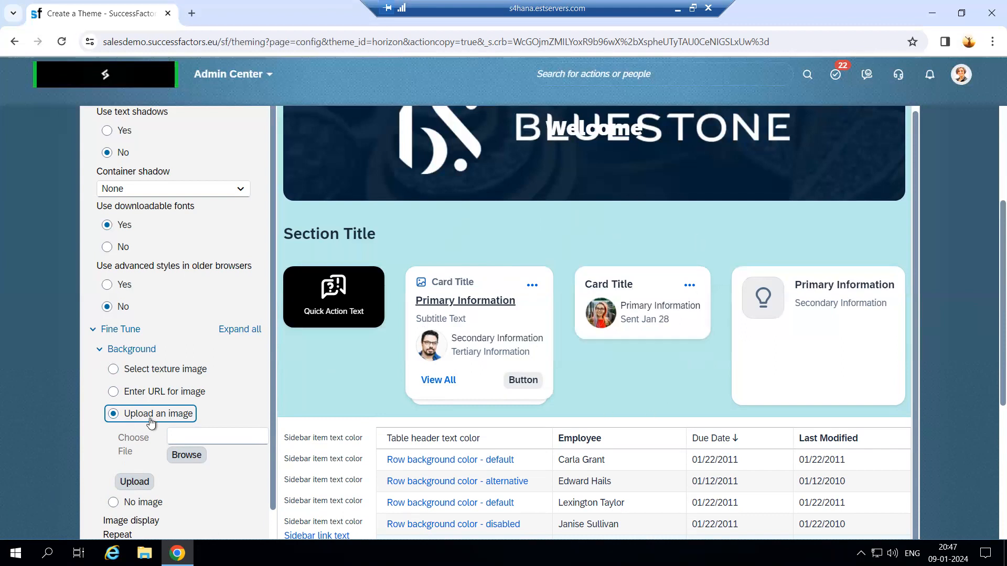
pyautogui.scroll(-1, 150, 463)
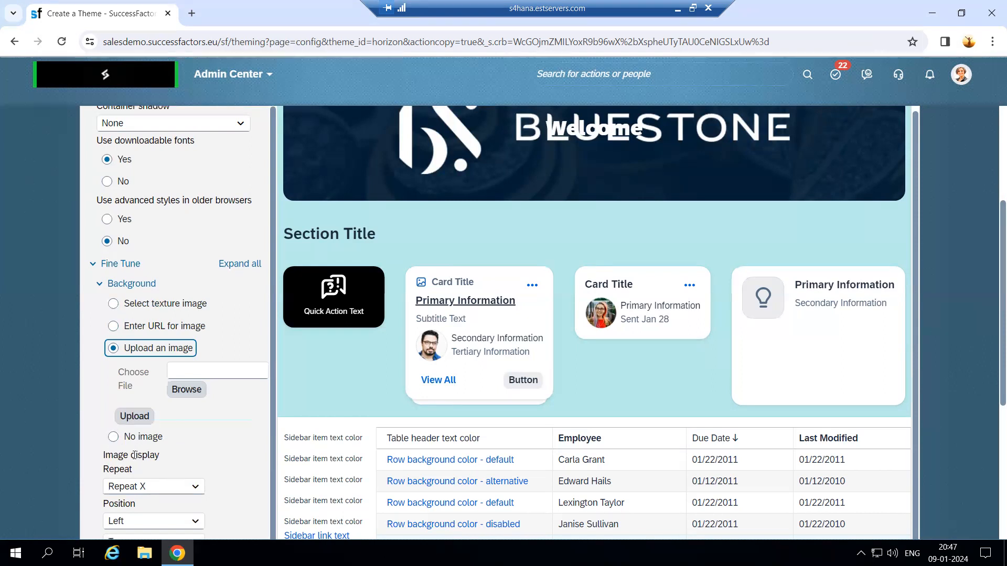
pyautogui.scroll(-1, 136, 455)
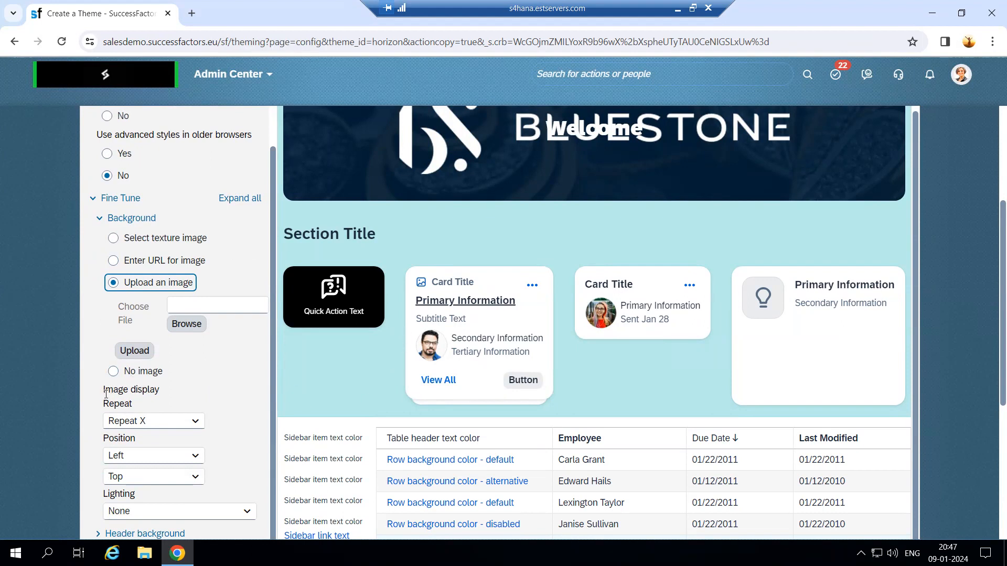
# Examine the available repeat, position and lighting choices for displaying the background image
pyautogui.moveTo(105, 391); pyautogui.dragTo(180, 405)
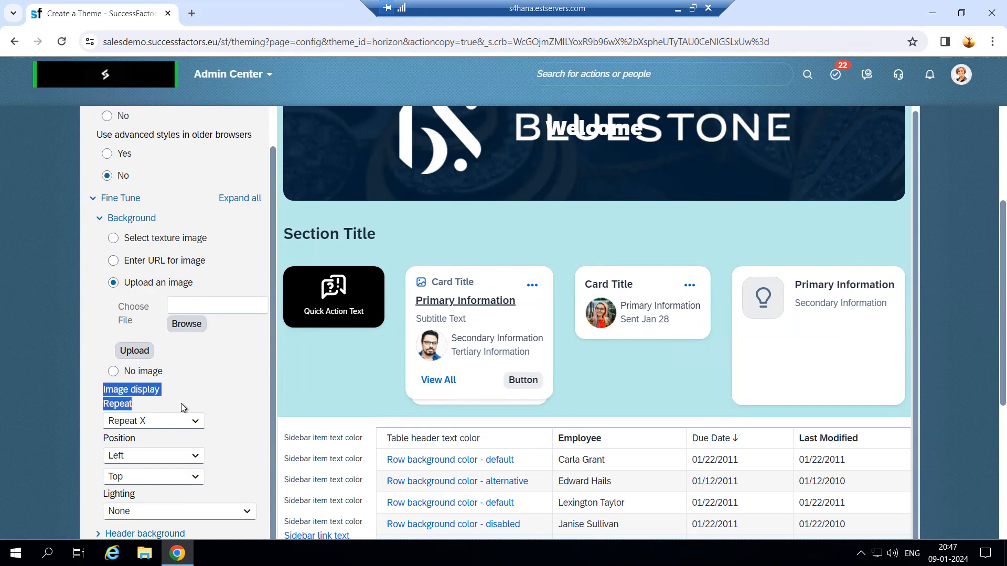
pyautogui.click(157, 422)
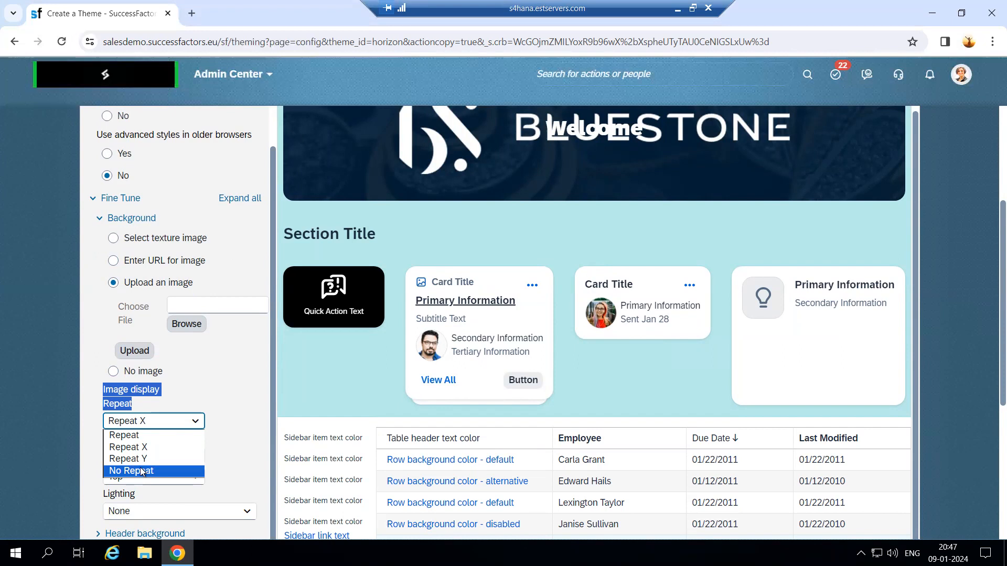
pyautogui.click(190, 447)
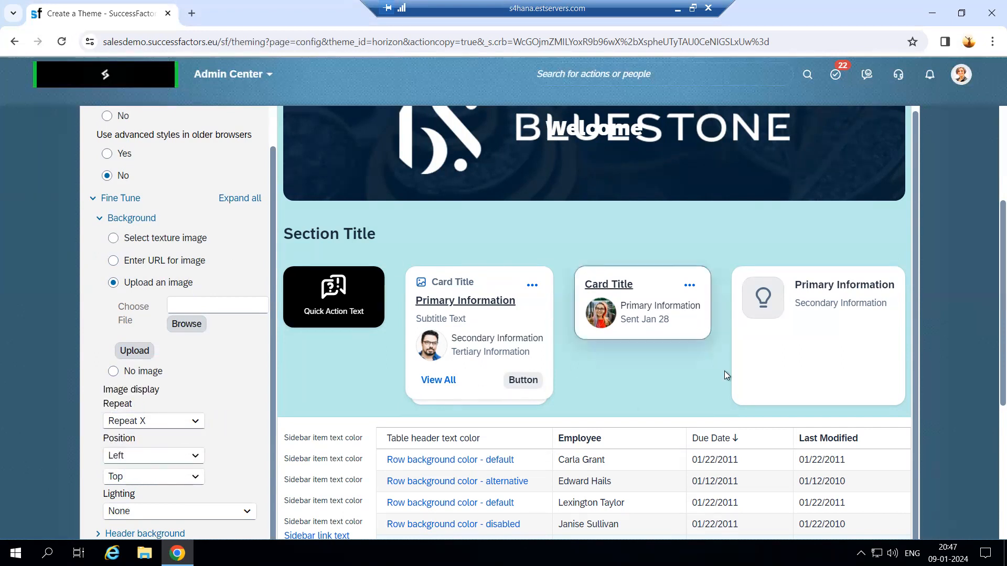
pyautogui.scroll(-1, 137, 397)
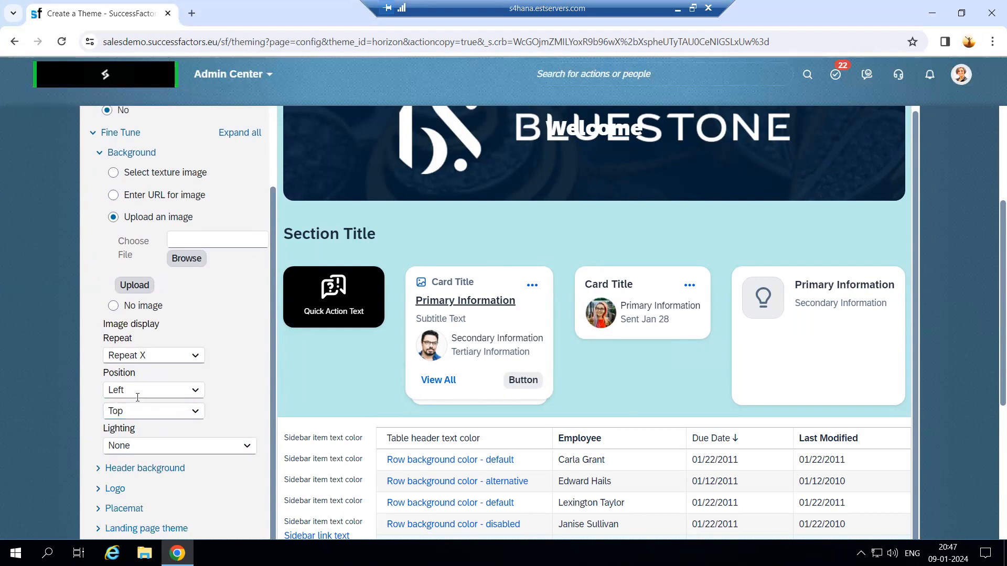
pyautogui.click(197, 390)
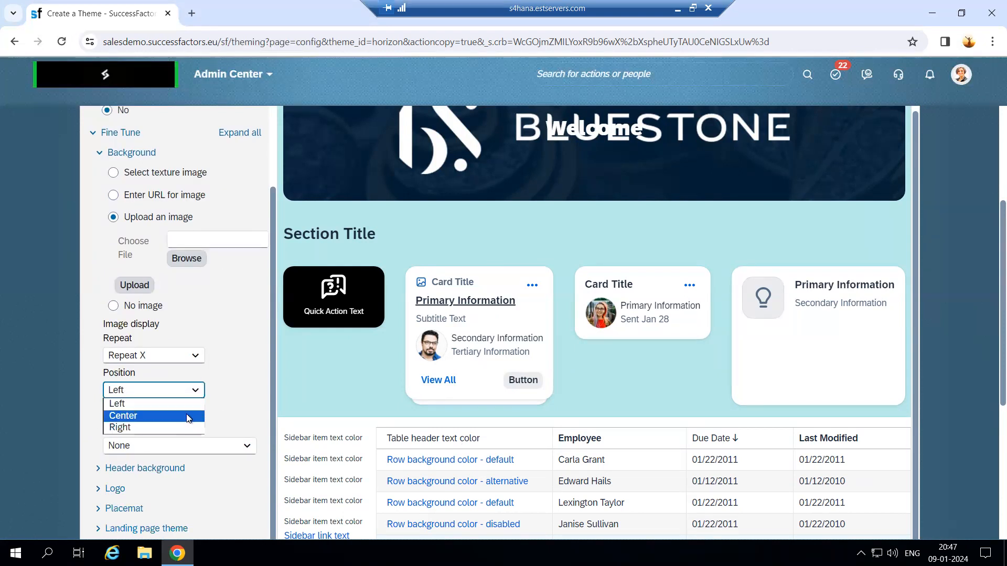
pyautogui.click(88, 410)
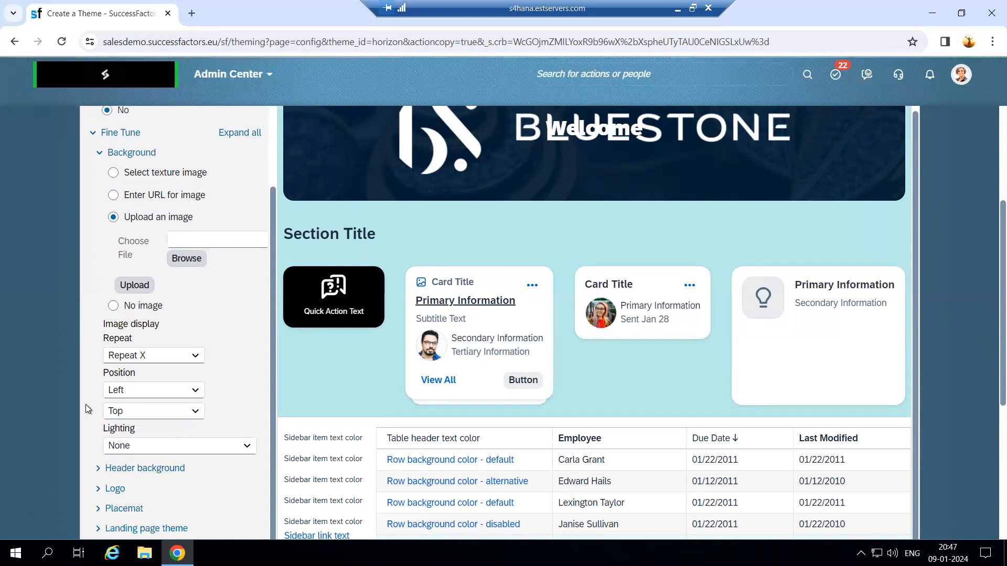
pyautogui.click(192, 412)
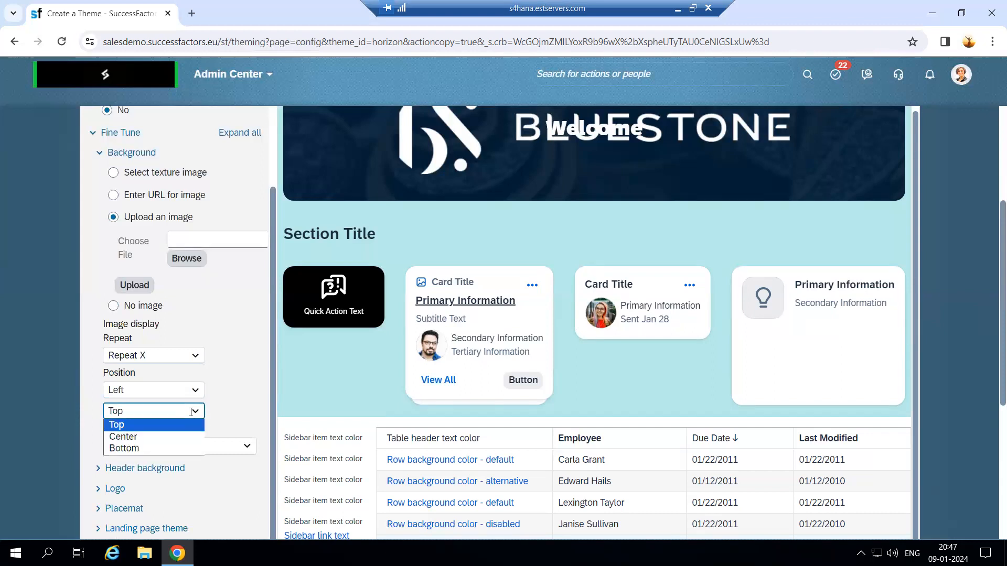
pyautogui.click(170, 430)
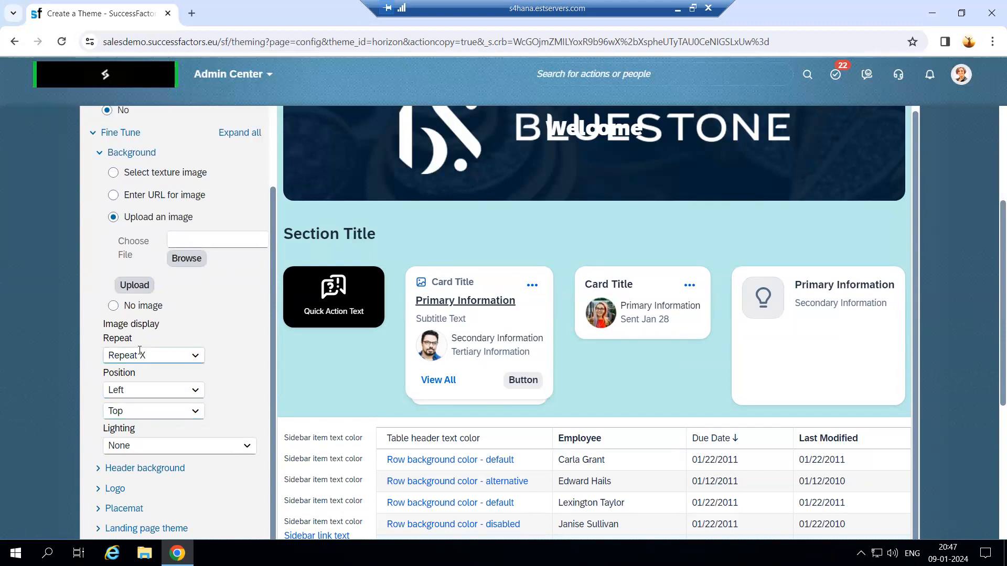
pyautogui.scroll(-3, 196, 414)
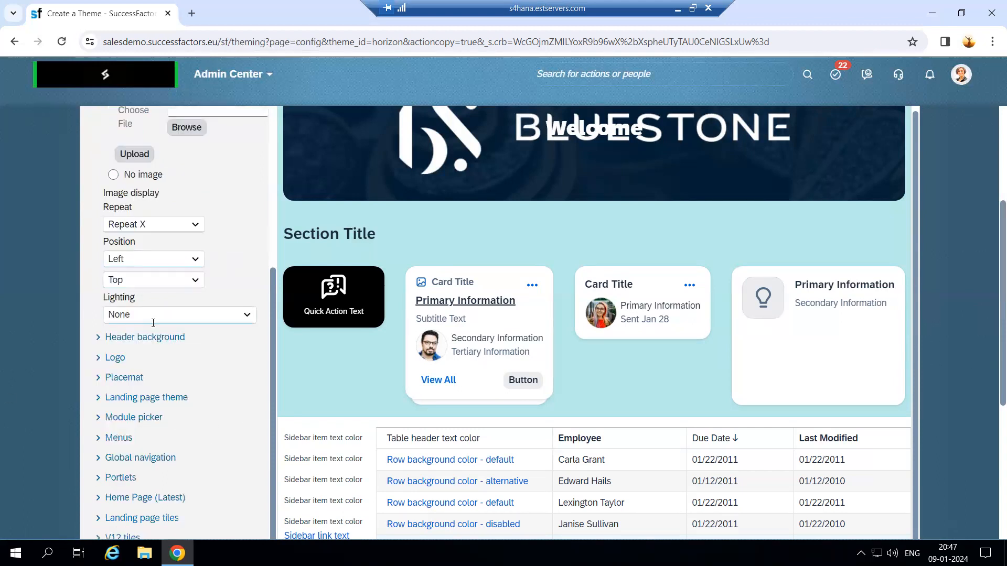
pyautogui.click(247, 315)
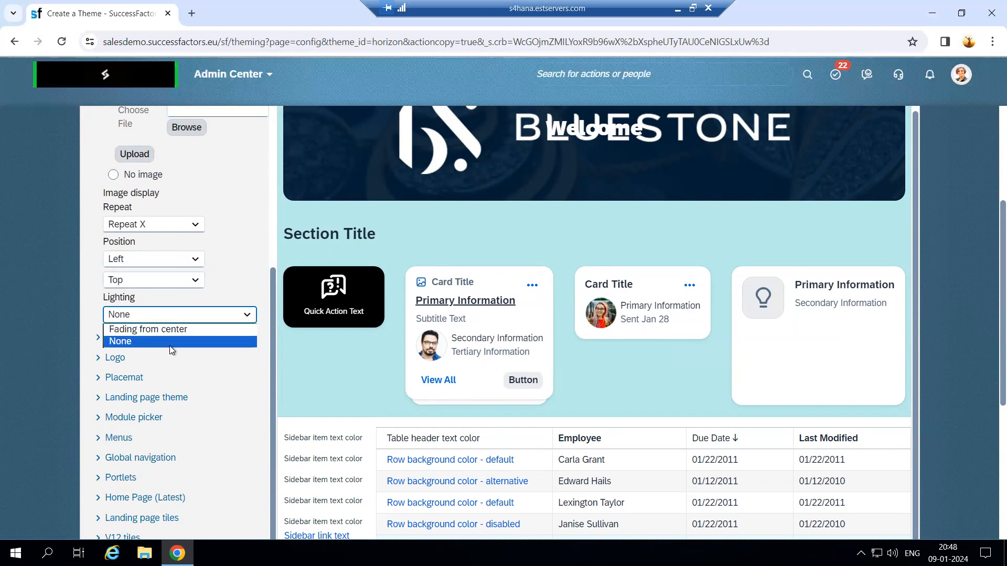
pyautogui.click(87, 321)
pyautogui.scroll(1, 160, 322)
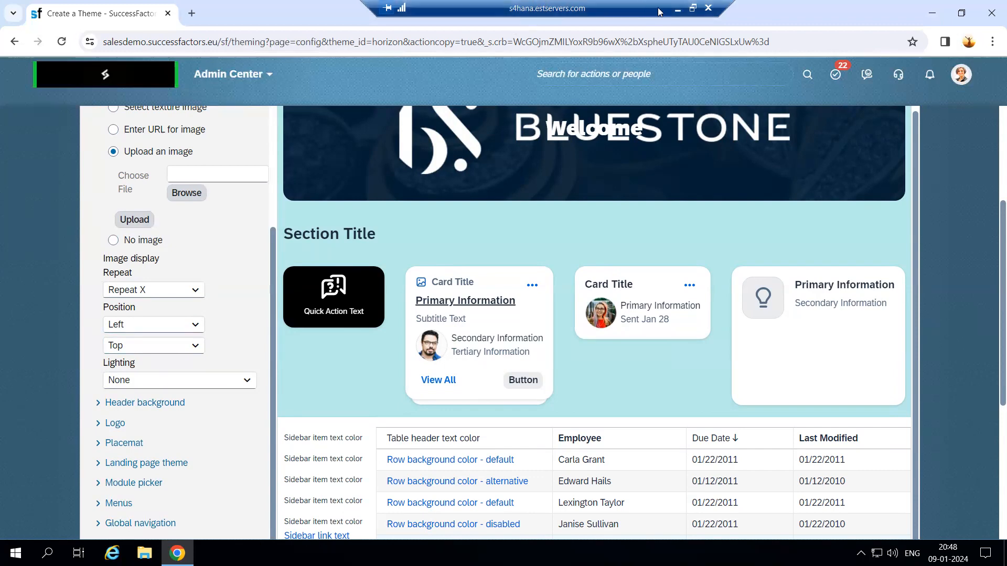
pyautogui.click(677, 9)
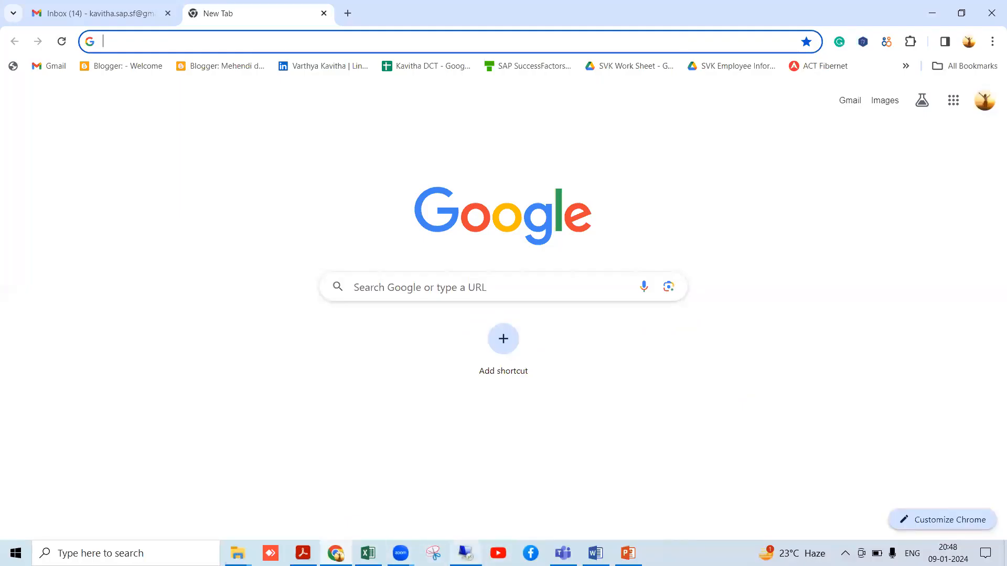
pyautogui.click(465, 553)
# Expand the Header background settings and look at the header area of the page
pyautogui.click(162, 407)
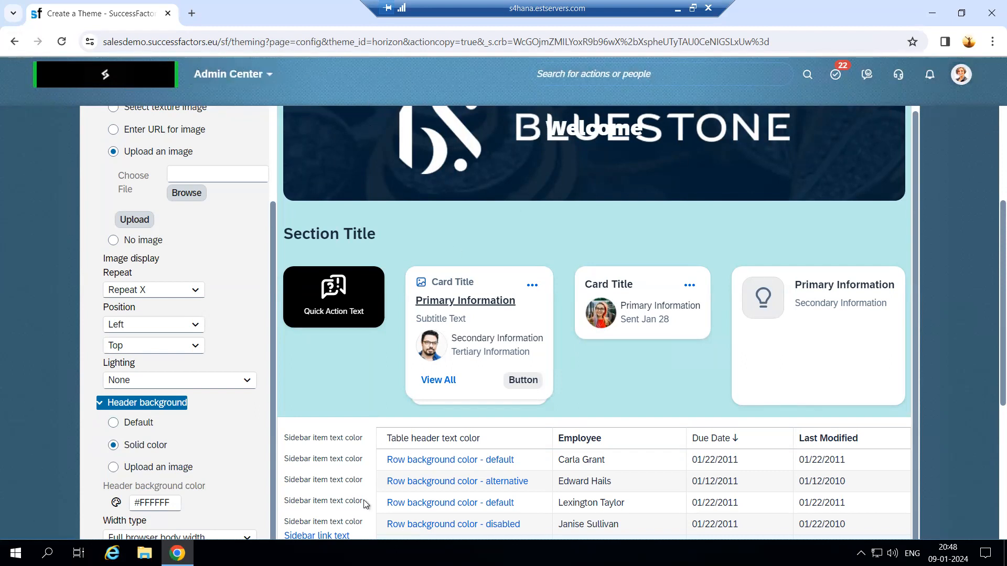
pyautogui.moveTo(4, 98); pyautogui.dragTo(715, 98)
pyautogui.scroll(1, 636, 407)
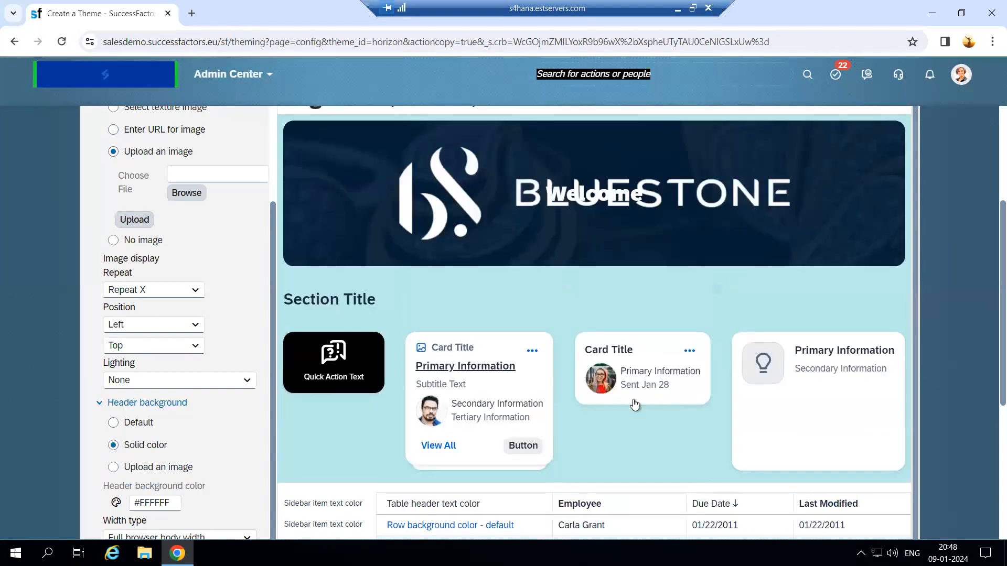
# Try a purple hue for the solid header background color
pyautogui.click(345, 115)
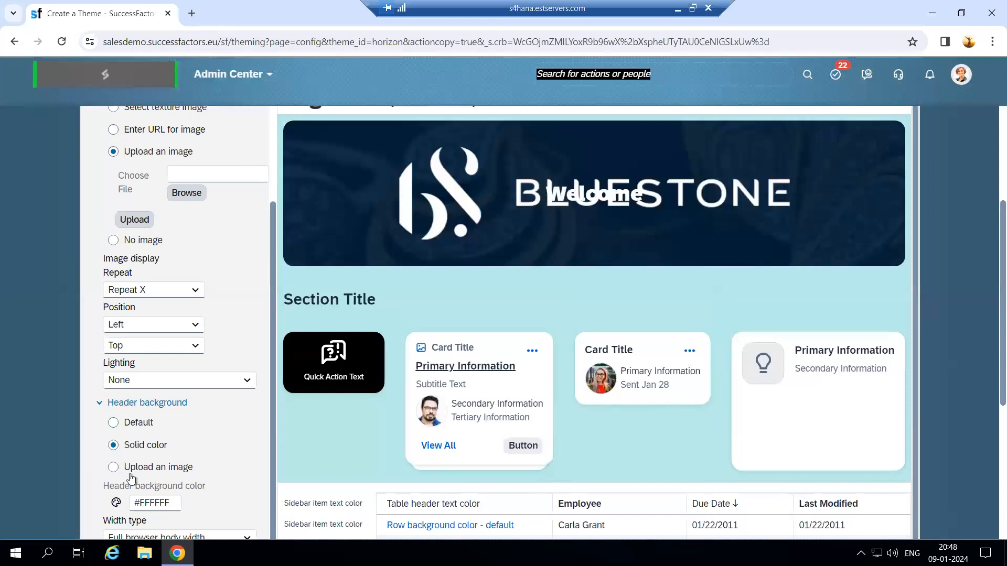
pyautogui.scroll(-2, 131, 479)
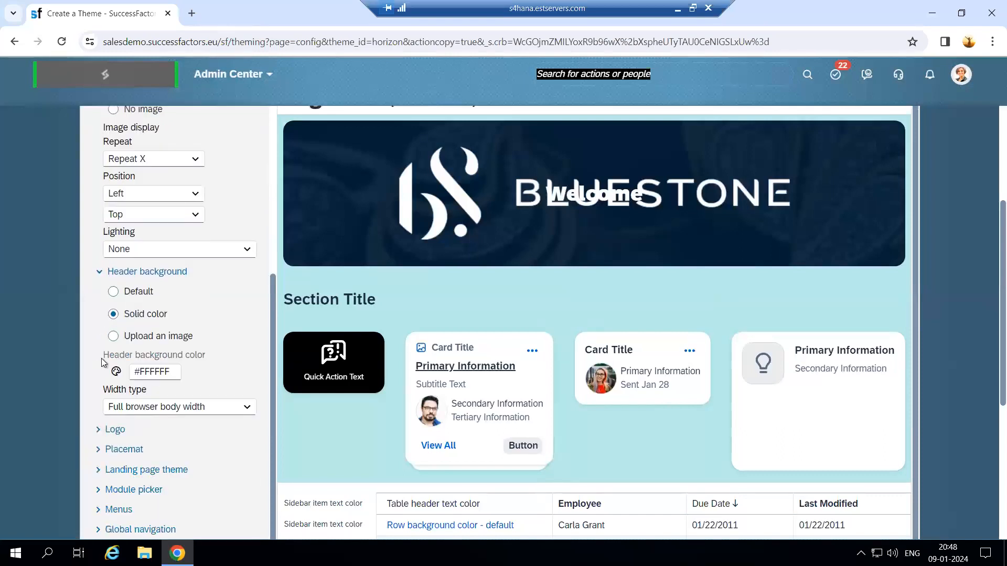
pyautogui.click(116, 372)
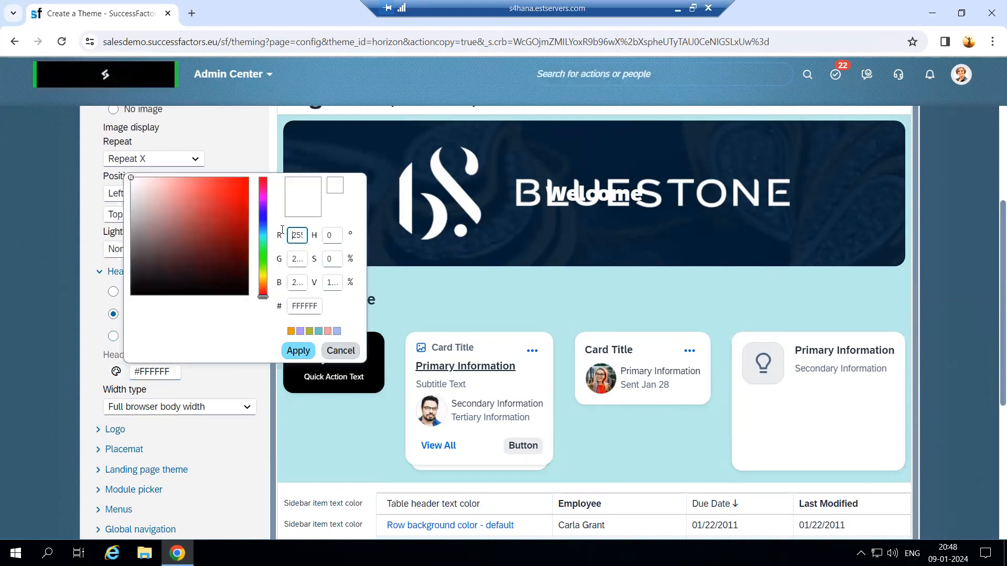
pyautogui.click(262, 207)
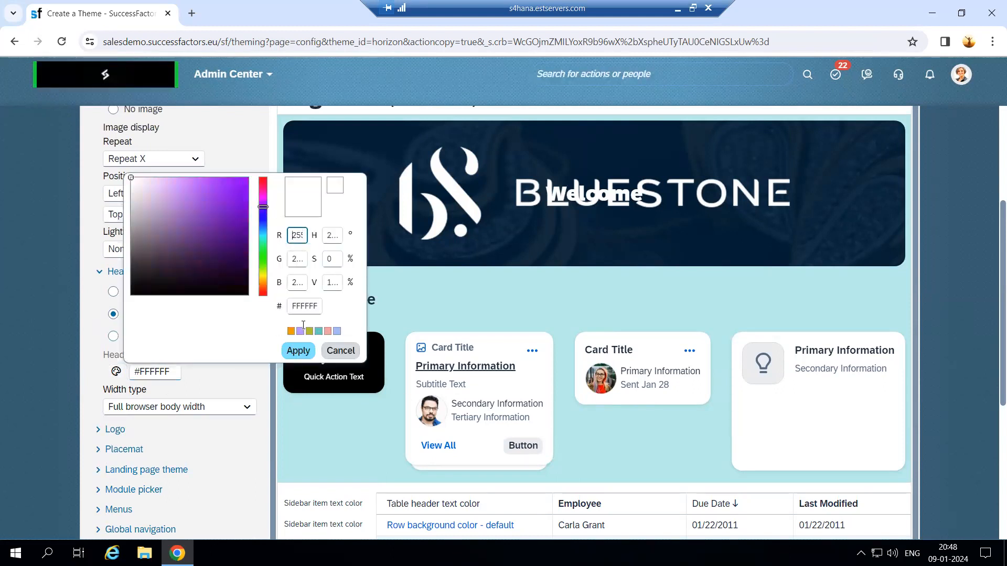
pyautogui.click(308, 384)
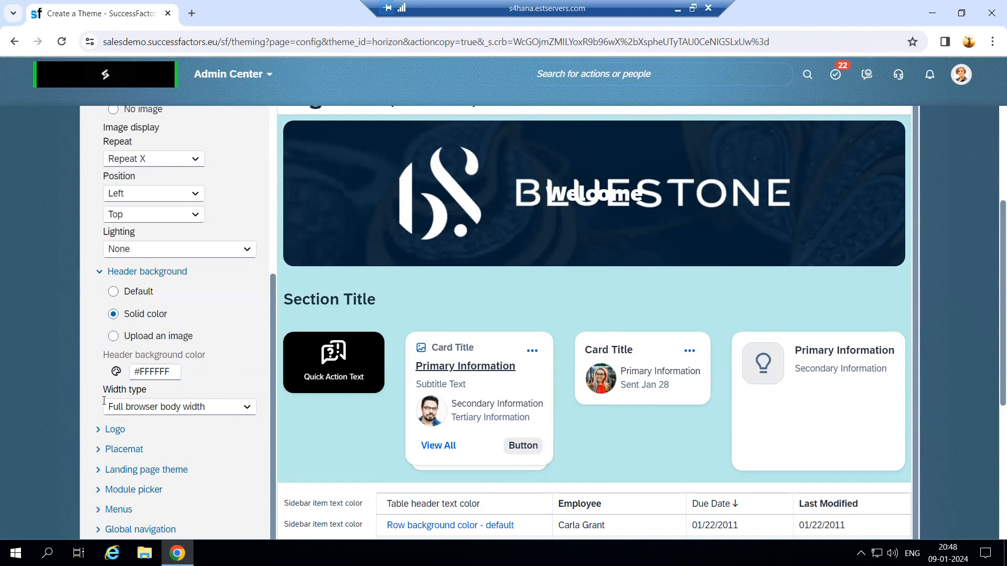
# Check the available width types for the header background
pyautogui.moveTo(104, 390); pyautogui.dragTo(174, 394)
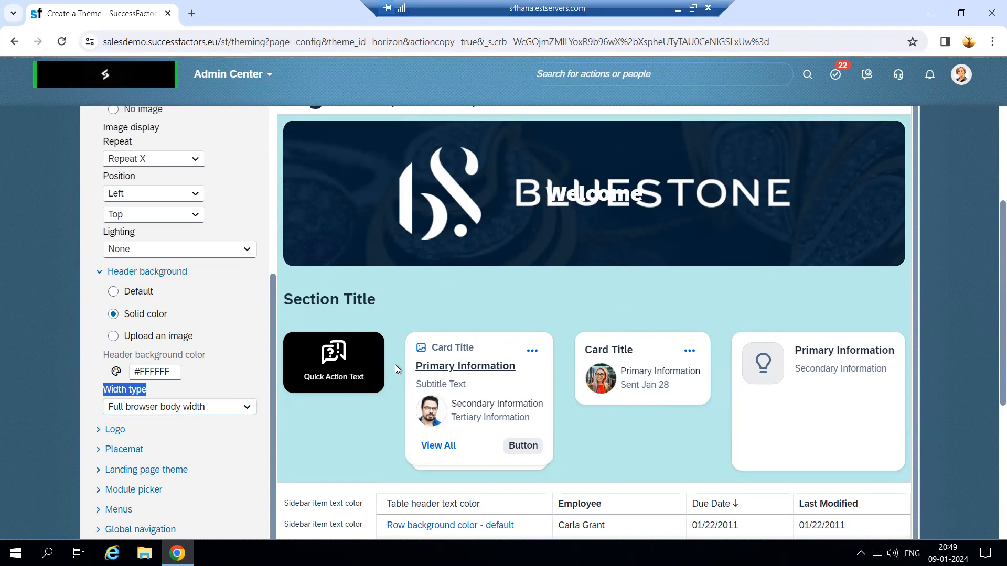
pyautogui.click(245, 406)
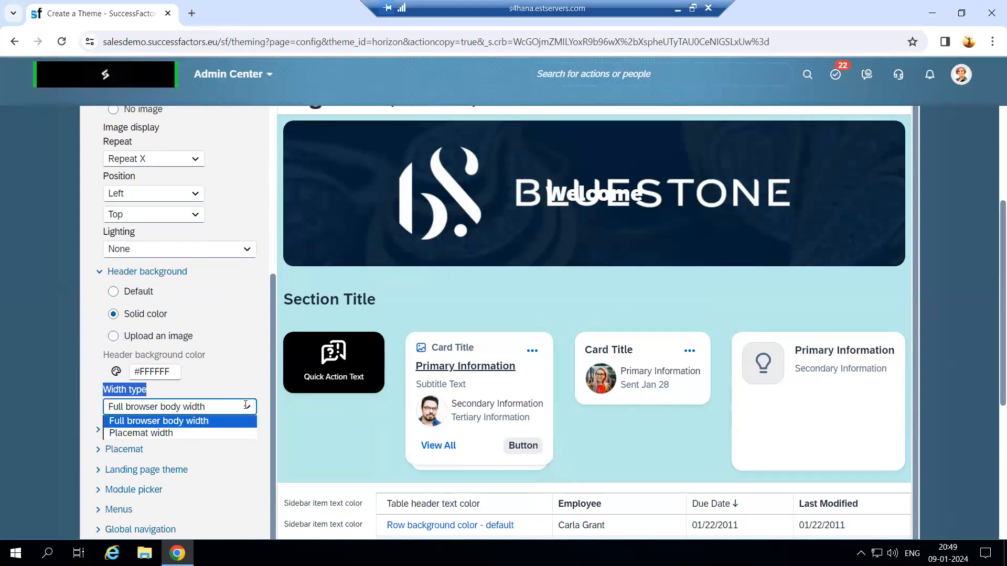
pyautogui.click(222, 447)
# Expand the Logo settings, give the logo container the background color #FFFFFF, and review the available logo widths
pyautogui.click(117, 429)
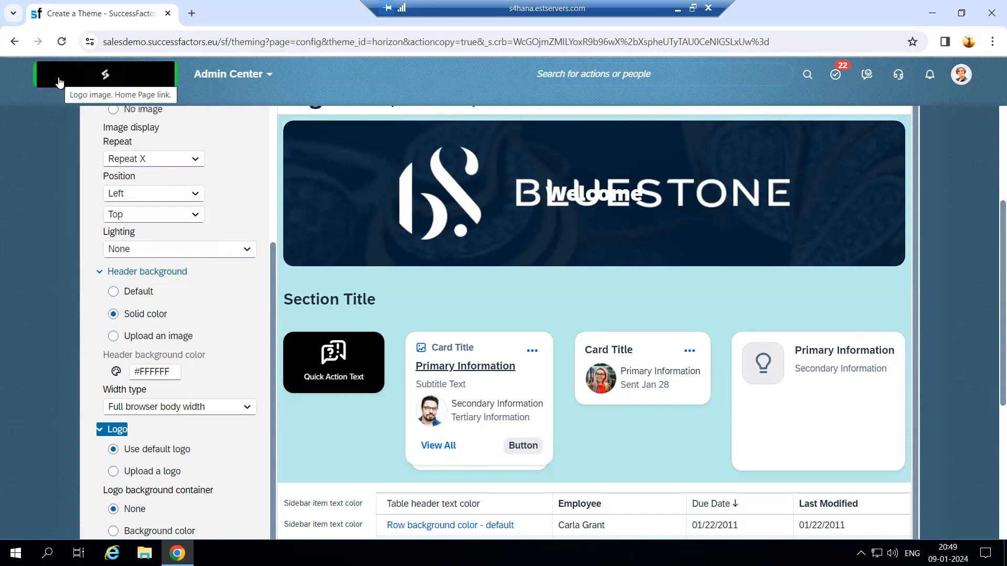
pyautogui.scroll(-1, 145, 357)
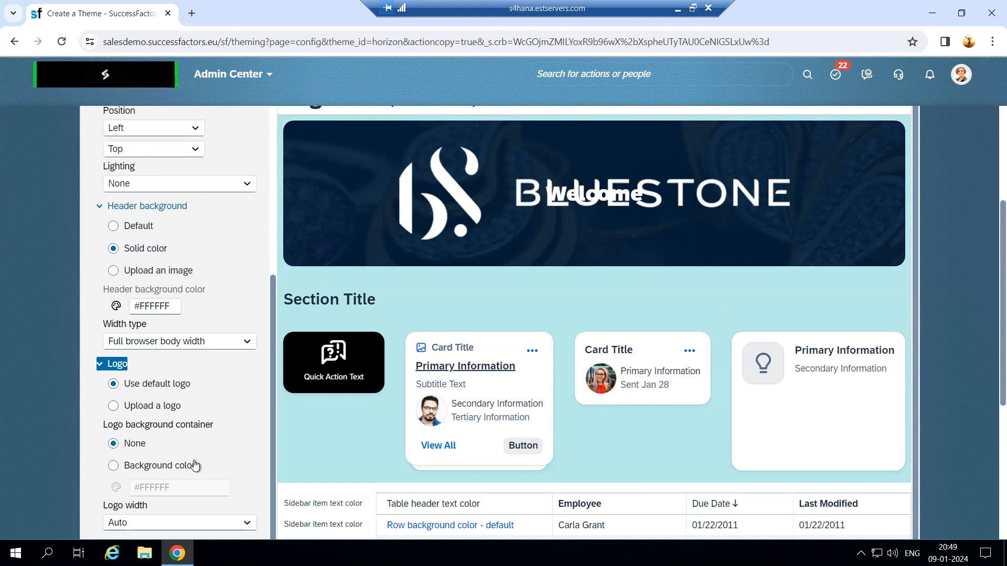
pyautogui.scroll(-2, 196, 462)
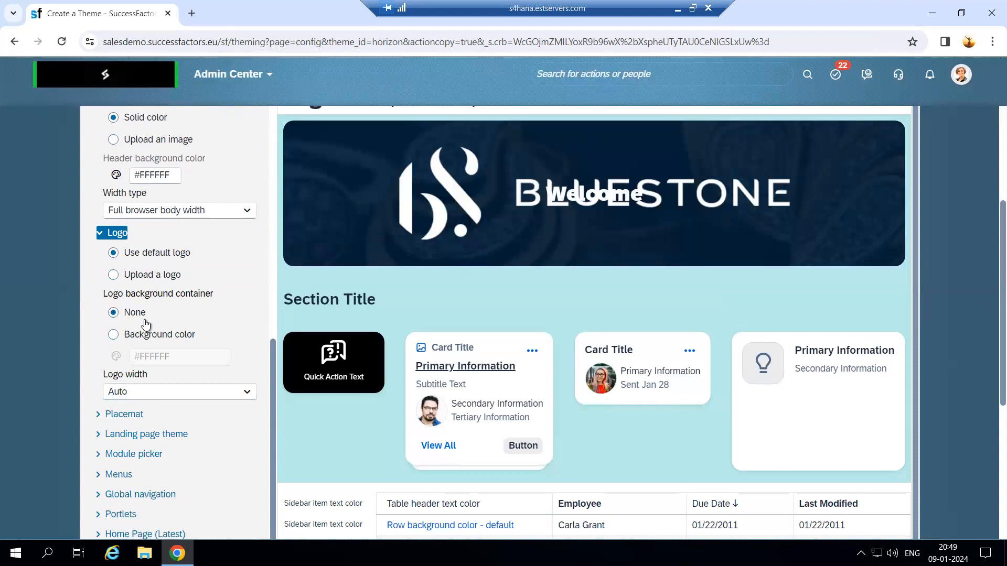
pyautogui.click(113, 337)
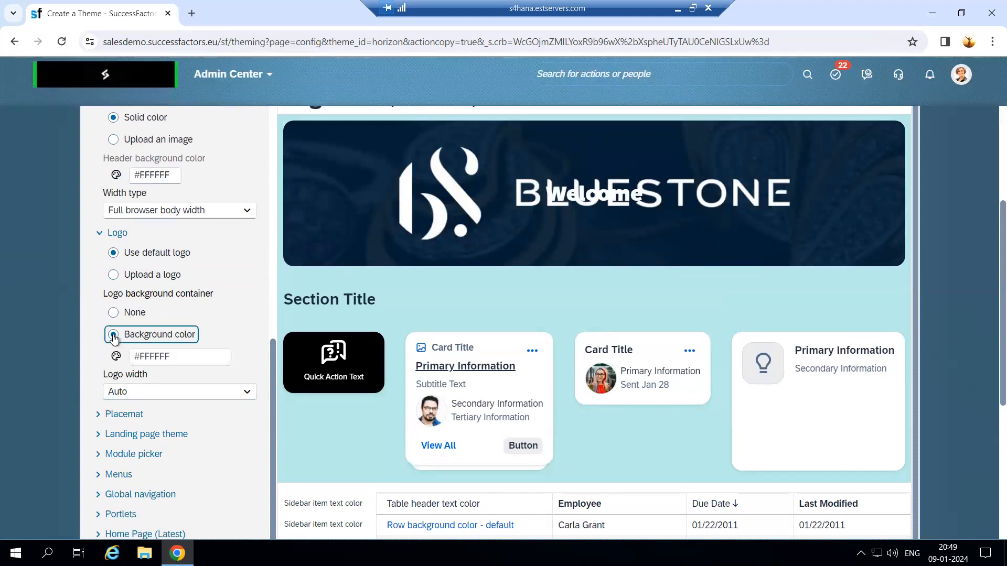
pyautogui.click(116, 356)
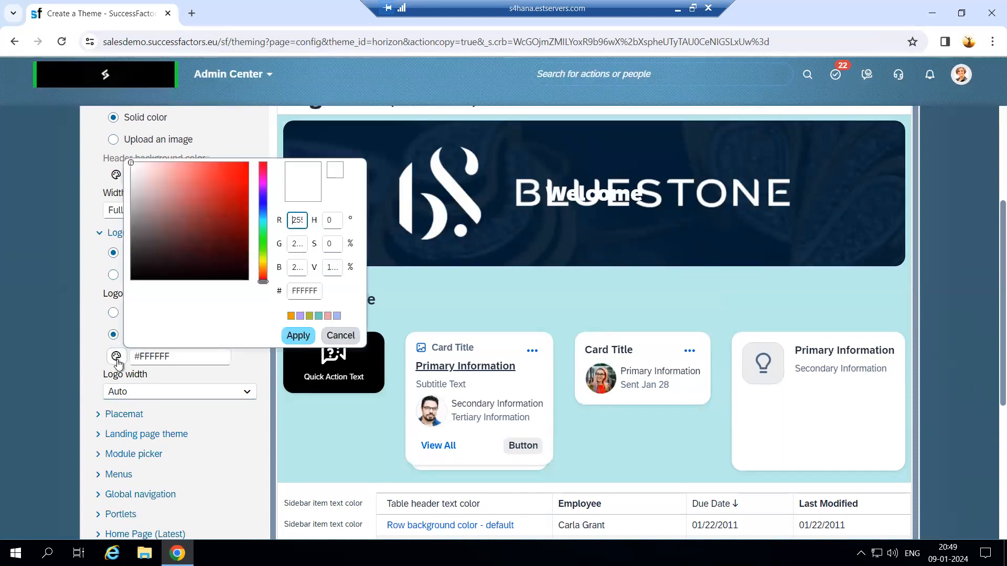
pyautogui.click(262, 261)
pyautogui.click(295, 338)
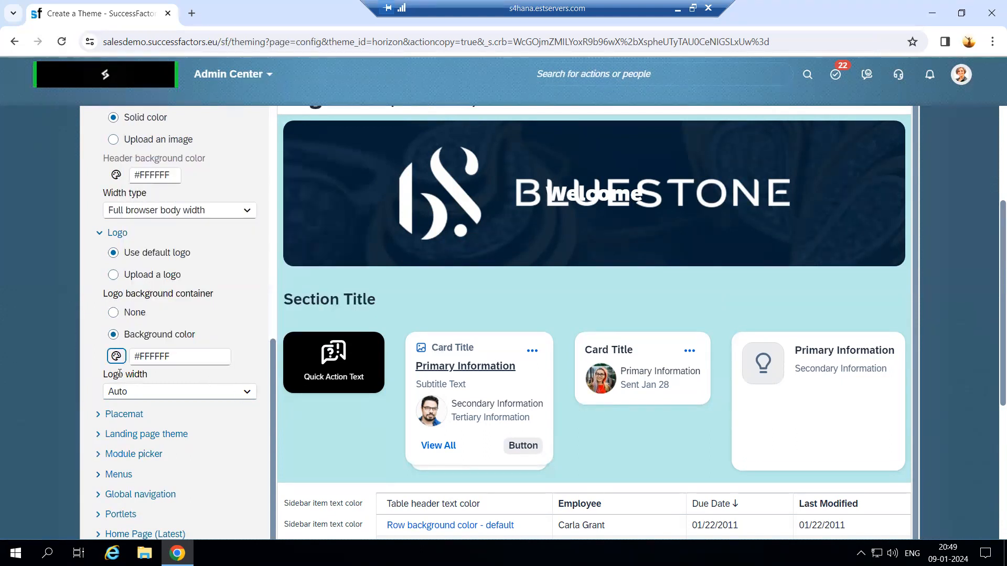
pyautogui.click(246, 392)
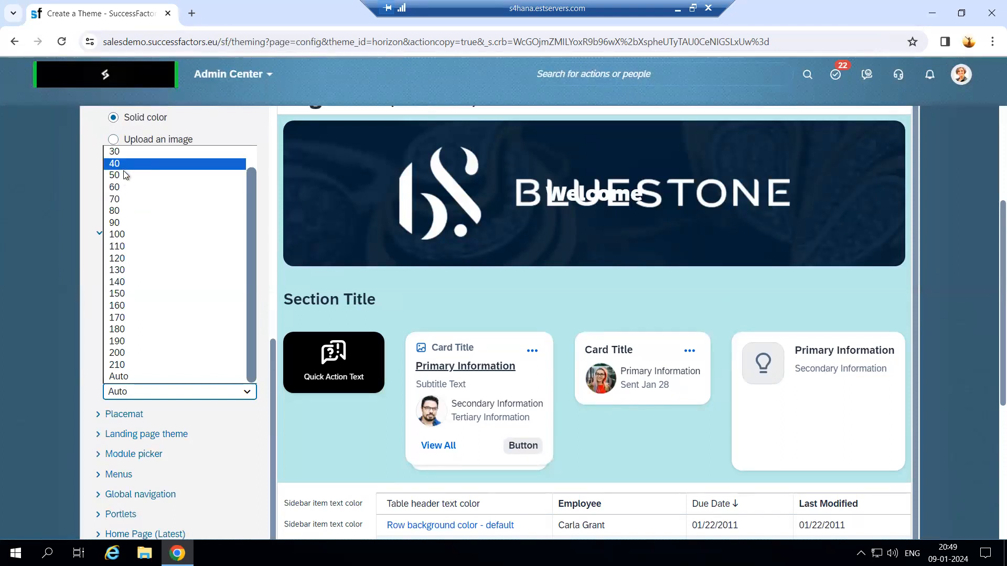
pyautogui.click(91, 272)
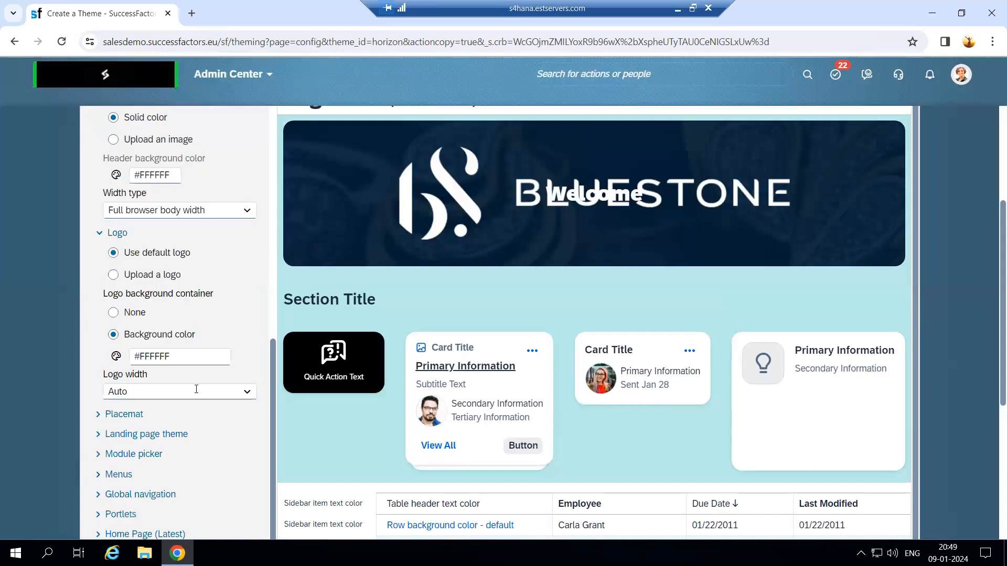
# Expand the Placemat settings and set the page title color to #3E1D3C
pyautogui.scroll(-1, 158, 394)
pyautogui.click(128, 377)
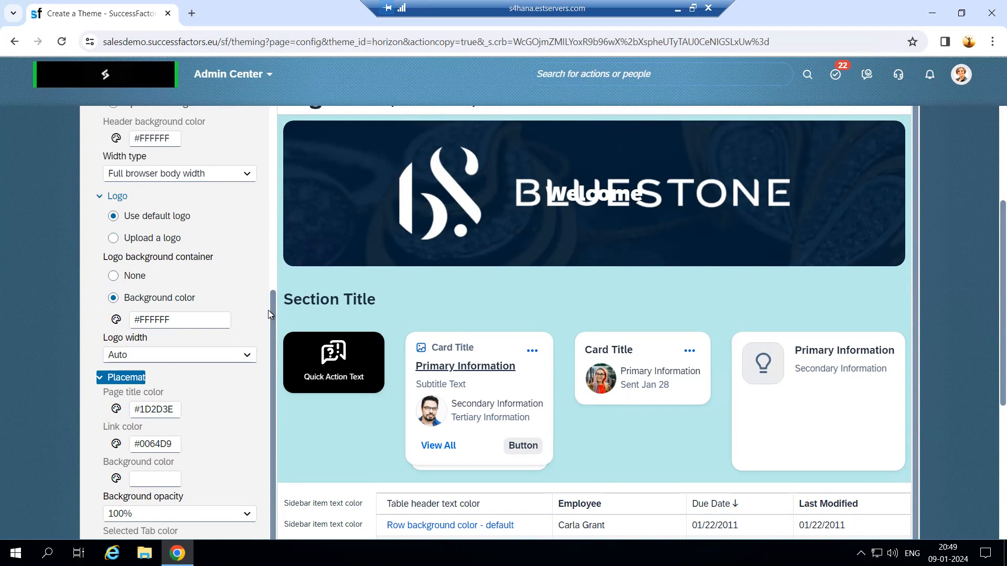
pyautogui.click(268, 71)
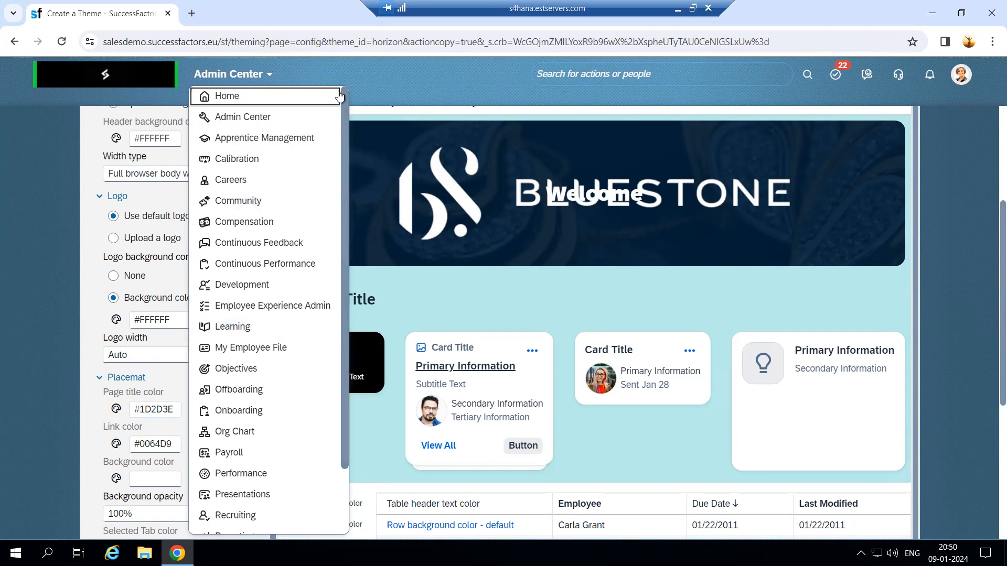
pyautogui.click(391, 83)
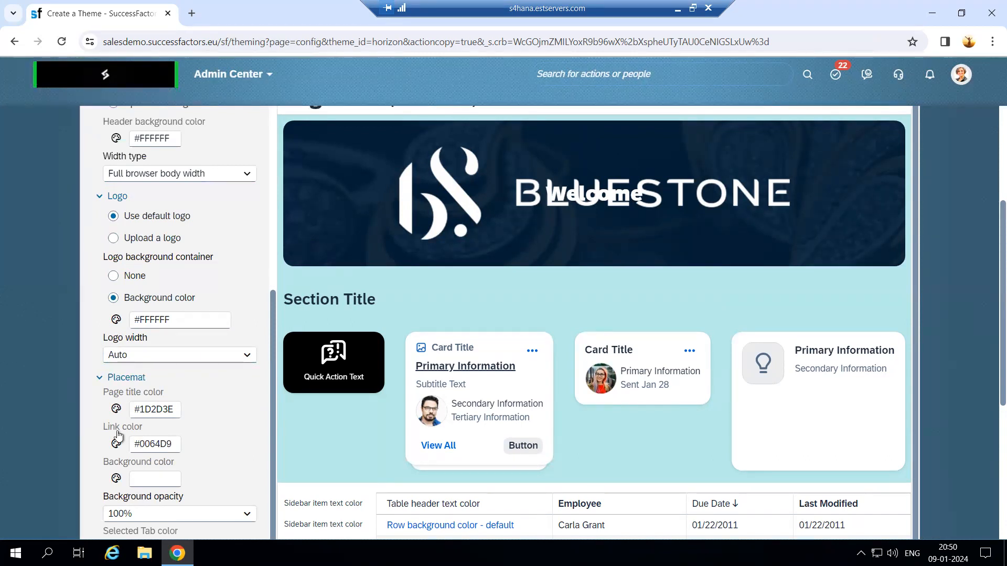
pyautogui.click(116, 409)
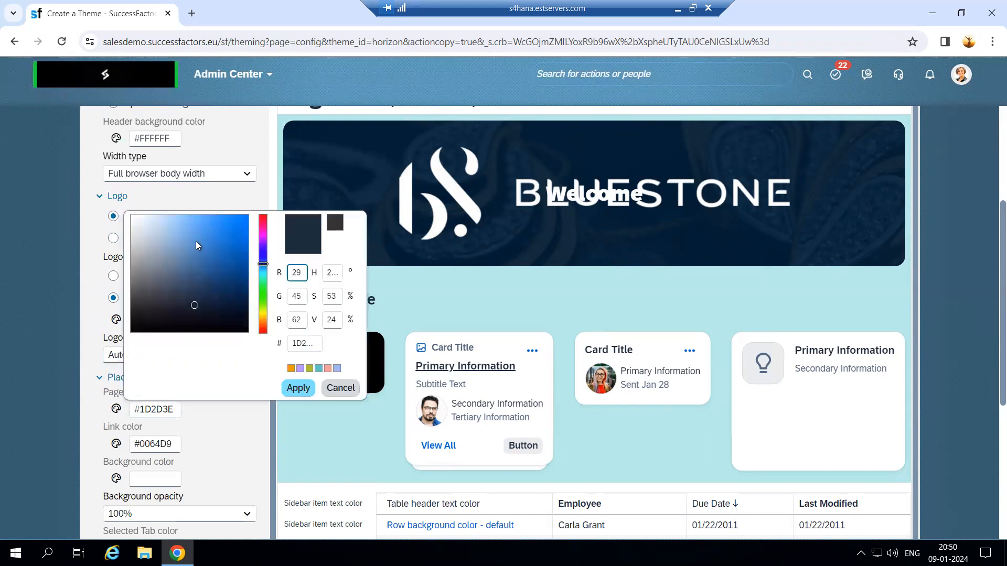
pyautogui.click(263, 233)
pyautogui.click(299, 388)
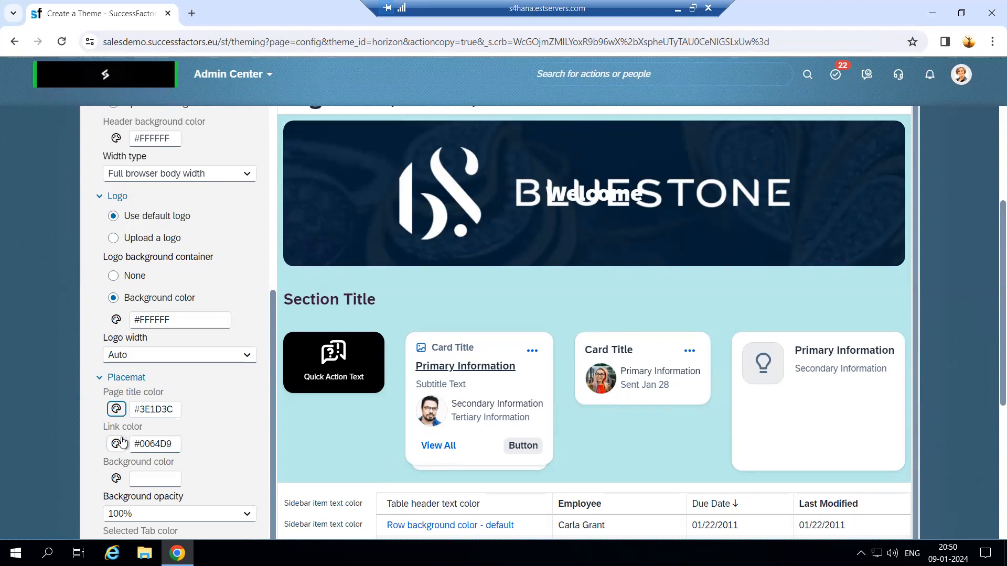
# Duplicate the theme editor browser tab and open the SuccessFactors Home page in the copy
pyautogui.scroll(-1, 120, 442)
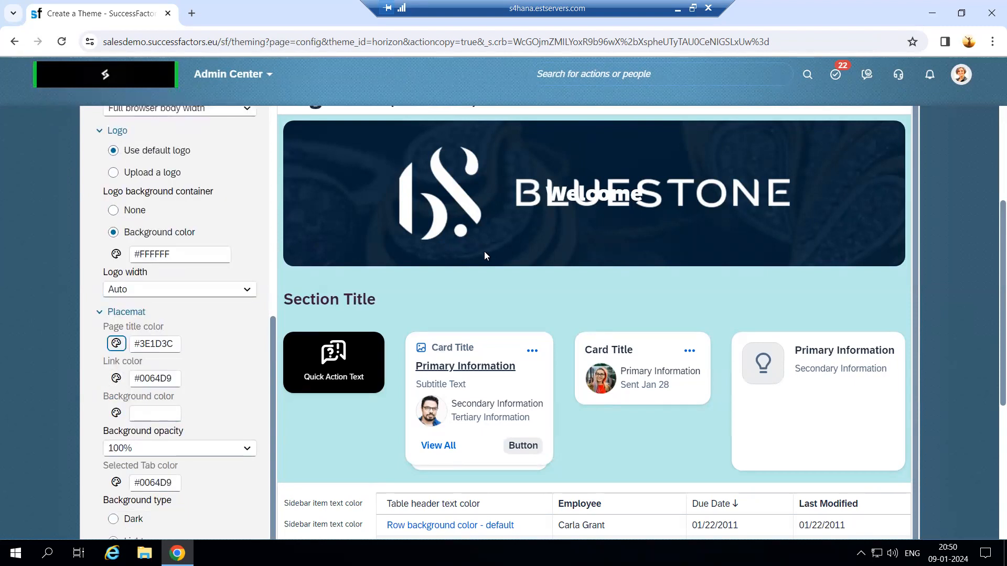
pyautogui.scroll(3, 479, 383)
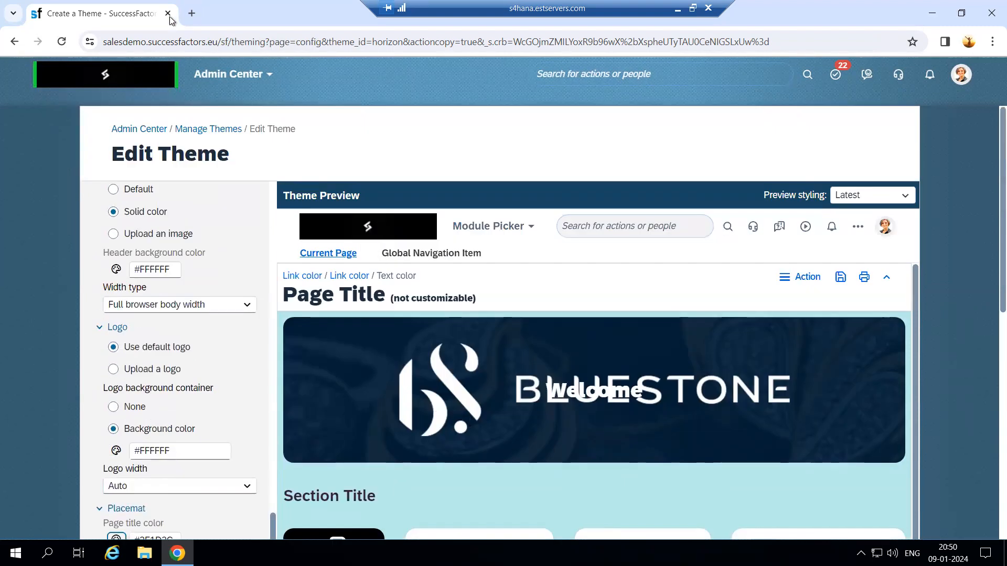
pyautogui.rightClick(132, 11)
pyautogui.click(191, 133)
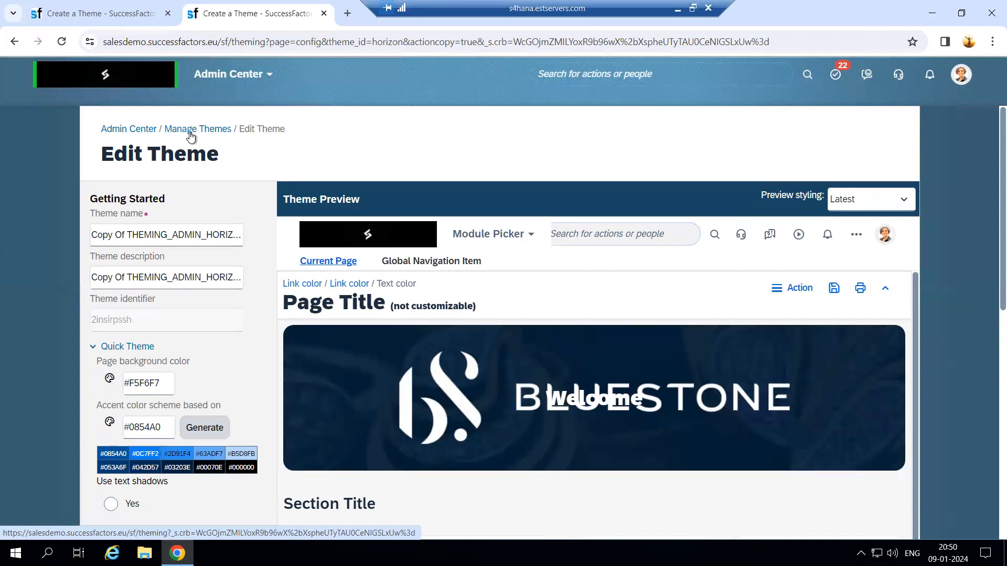
pyautogui.click(265, 74)
pyautogui.click(258, 97)
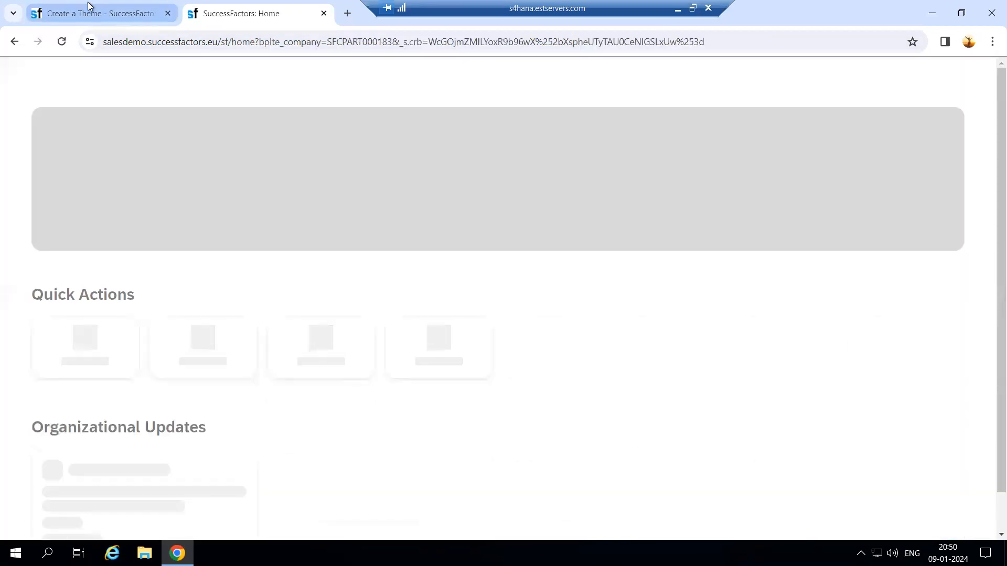
# Switch to the Home page tab and examine the edges of its module menu
pyautogui.click(87, 2)
pyautogui.scroll(-5, 189, 497)
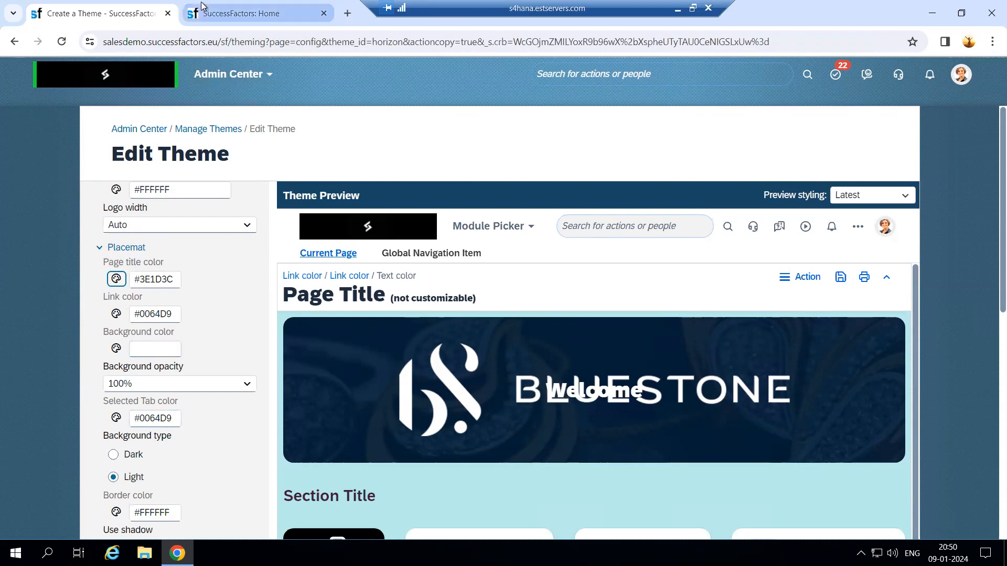
pyautogui.click(233, 8)
pyautogui.click(235, 78)
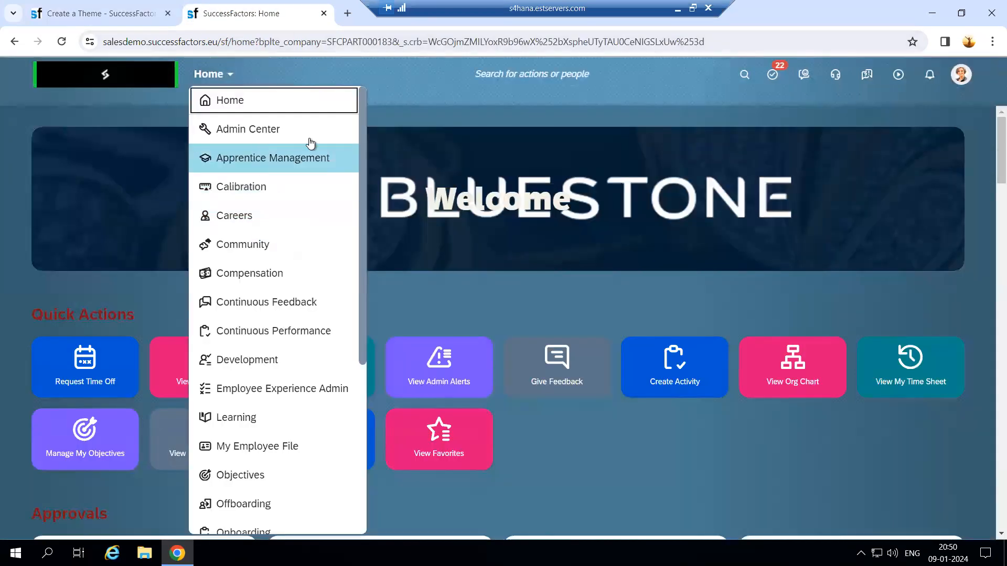
pyautogui.moveTo(361, 266); pyautogui.dragTo(370, 159)
# Back in the theme editor, apply #FFFFFF as the Placemat border color after comparing with the Home page menu
pyautogui.scroll(-3, 86, 400)
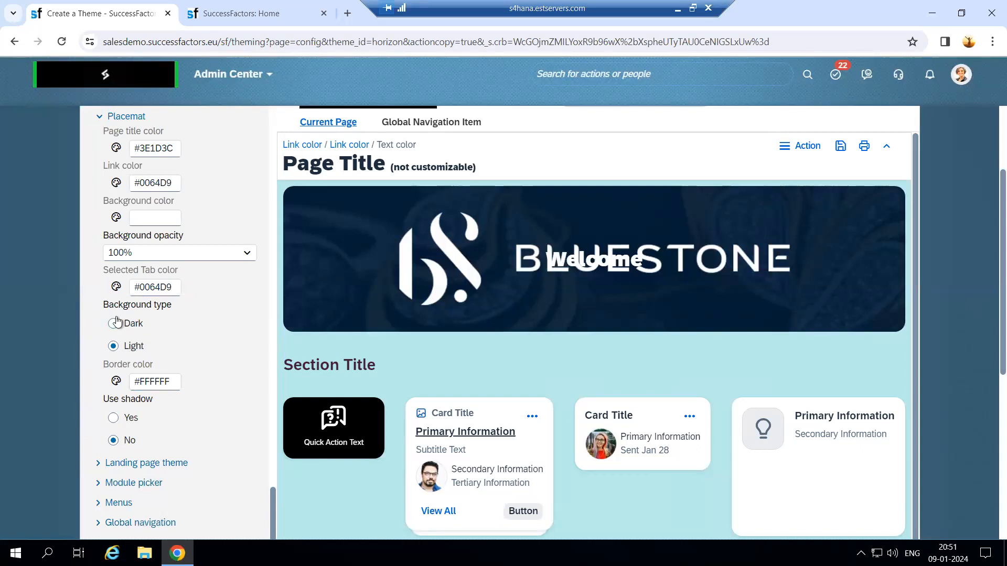
pyautogui.tripleClick(115, 366)
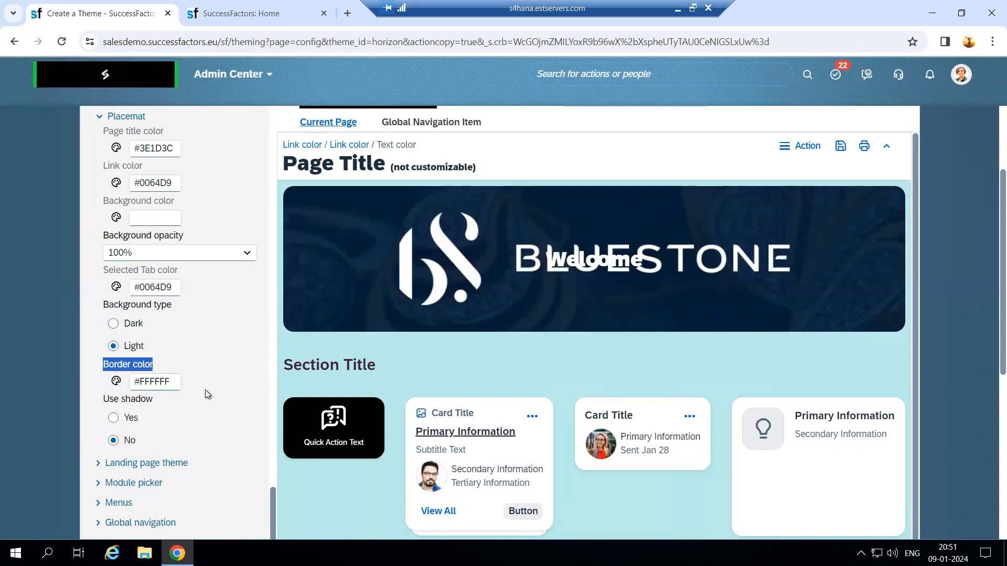
pyautogui.click(116, 381)
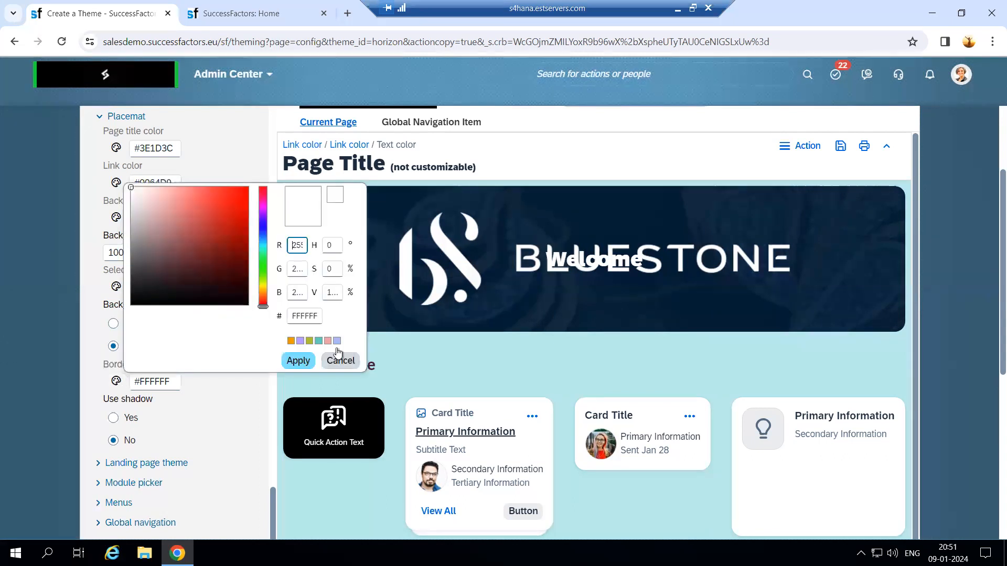
pyautogui.click(254, 6)
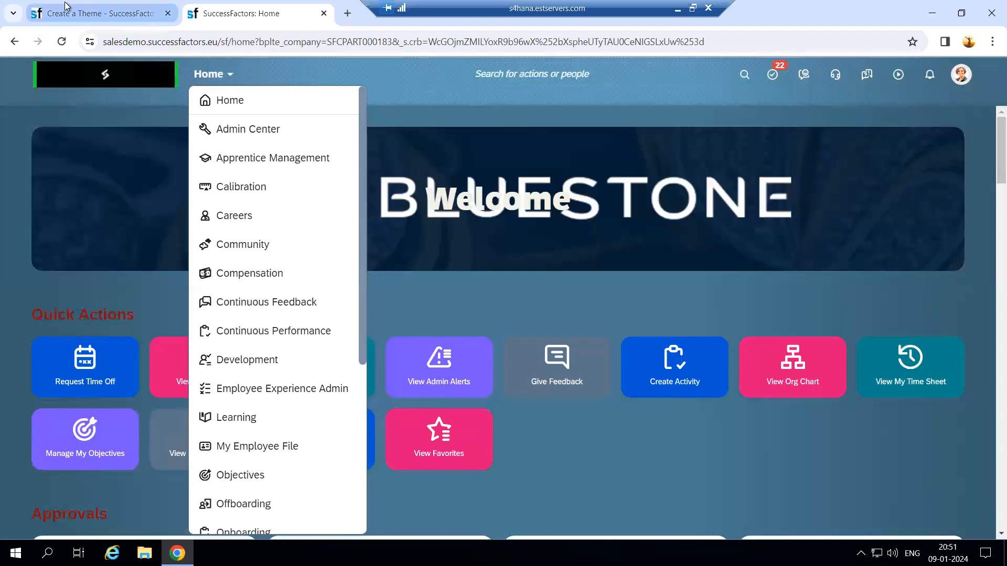
pyautogui.click(99, 13)
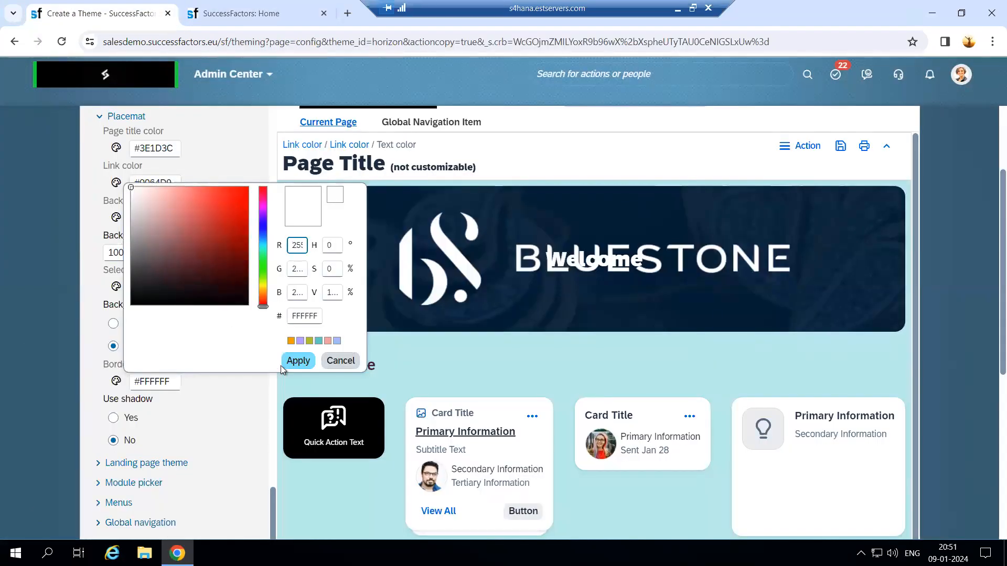
pyautogui.click(299, 362)
pyautogui.click(257, 430)
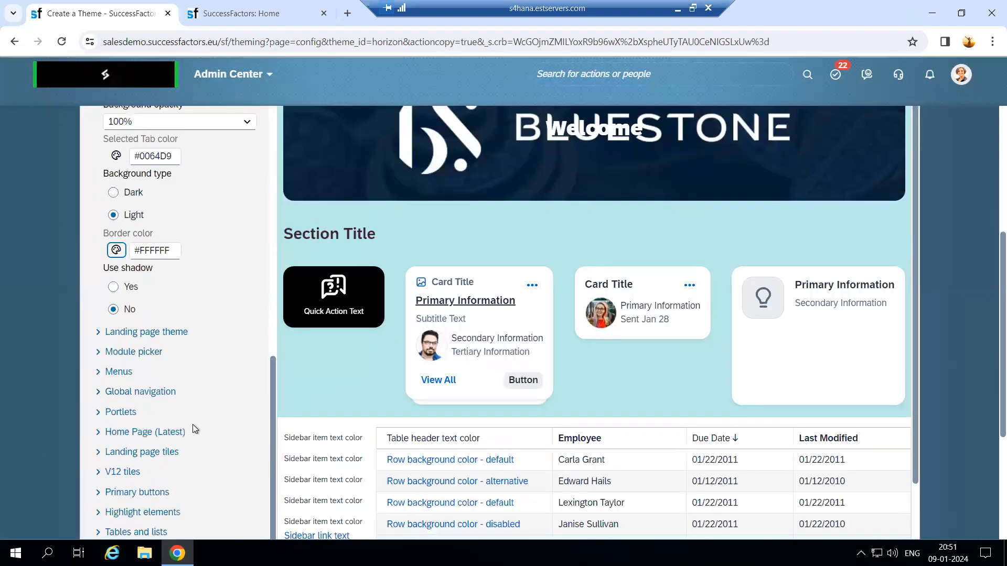
# Expand the Landing page theme settings and examine the themes that can be chosen for landing pages
pyautogui.scroll(-3, 195, 428)
pyautogui.click(141, 332)
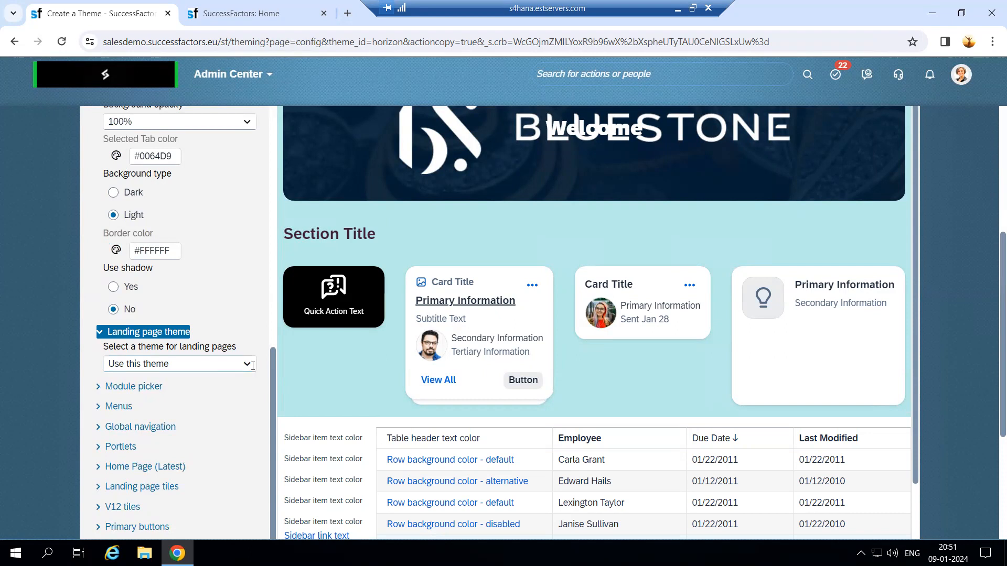
pyautogui.click(253, 365)
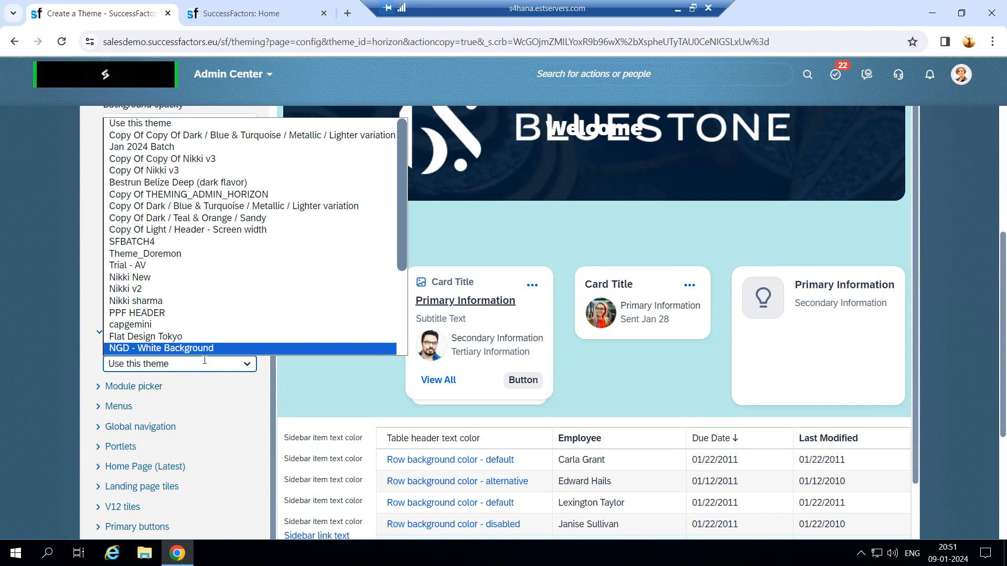
pyautogui.scroll(-1, 222, 358)
pyautogui.click(259, 382)
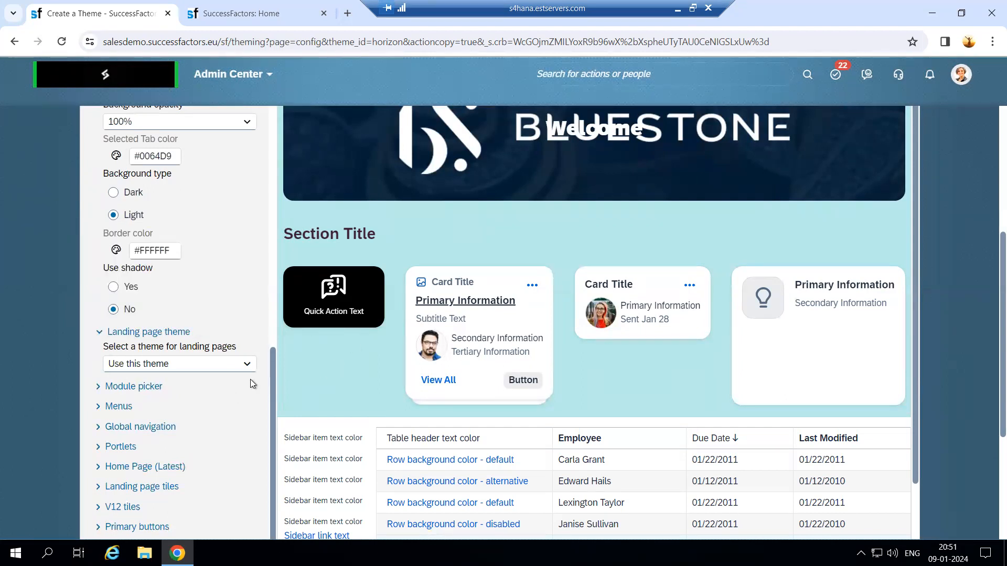
# Review the list of themes available for landing pages, keeping Use this theme selected
pyautogui.click(251, 364)
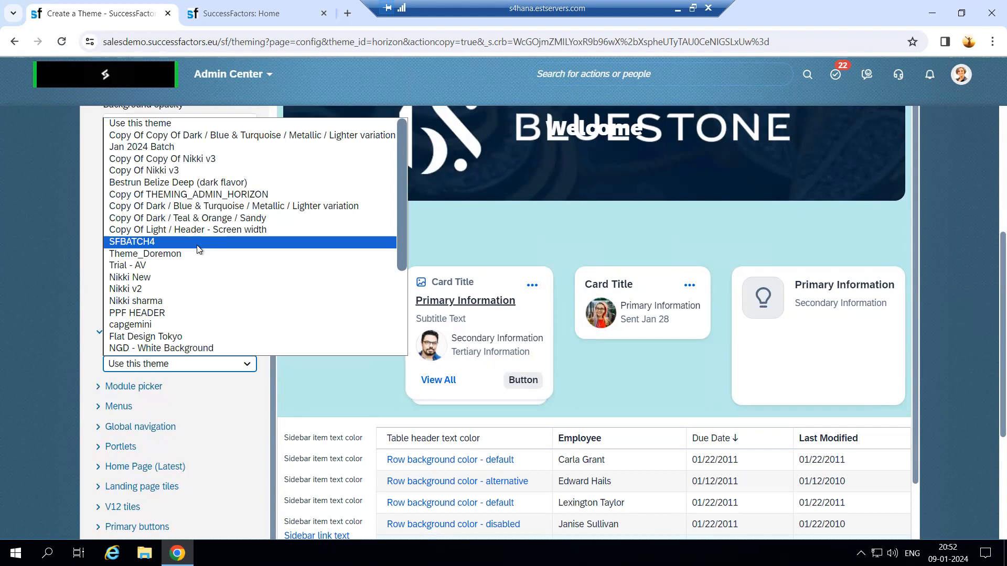
pyautogui.click(62, 303)
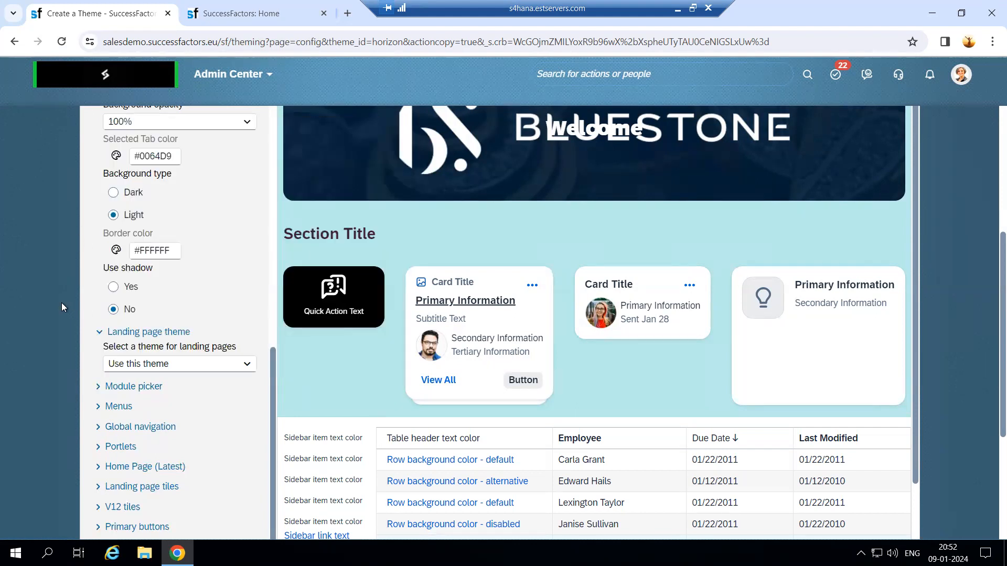
# Expand the Module picker settings, compare with the Home page's module menu, and set the default label text color to #EAFAFC
pyautogui.click(134, 387)
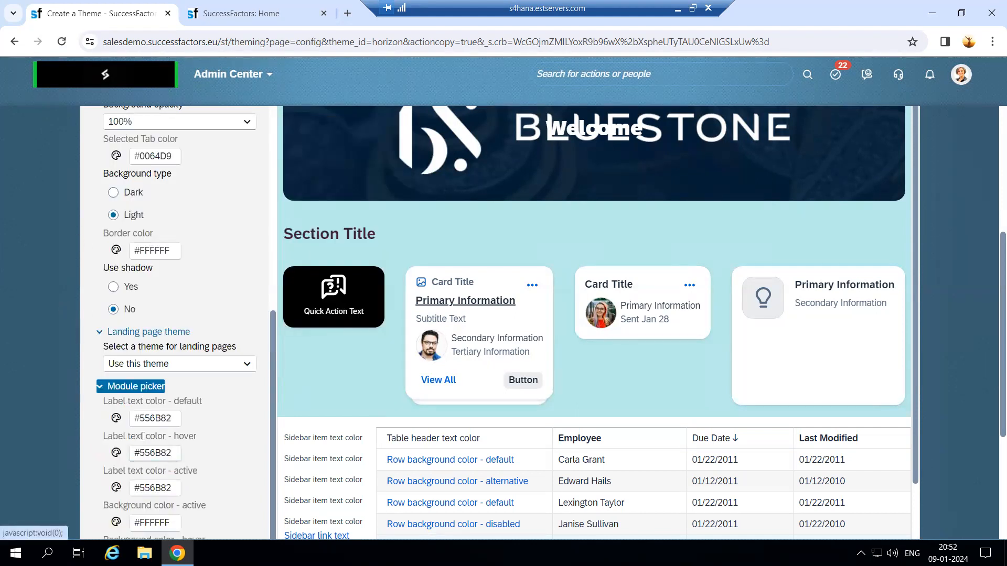
pyautogui.click(237, 16)
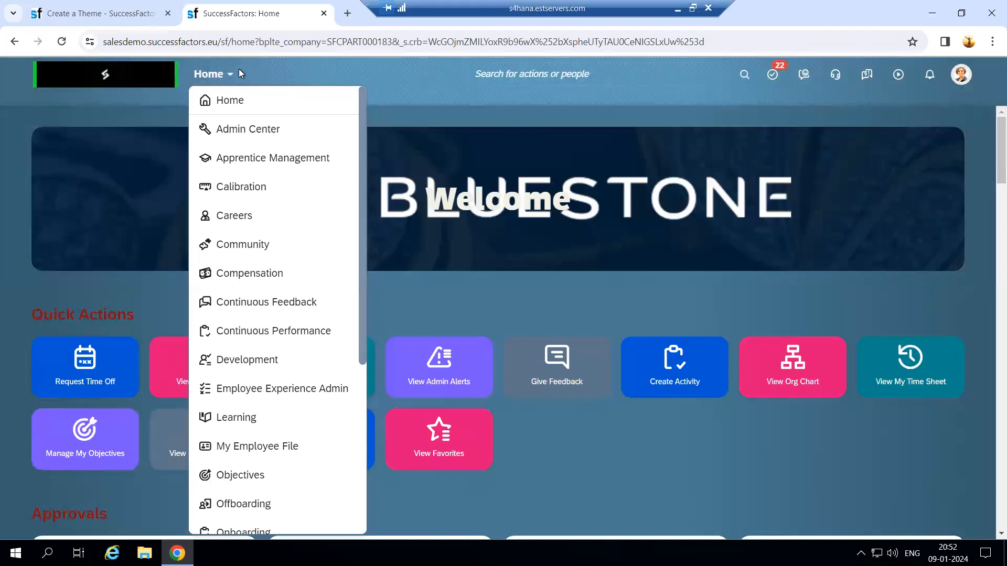
pyautogui.click(149, 11)
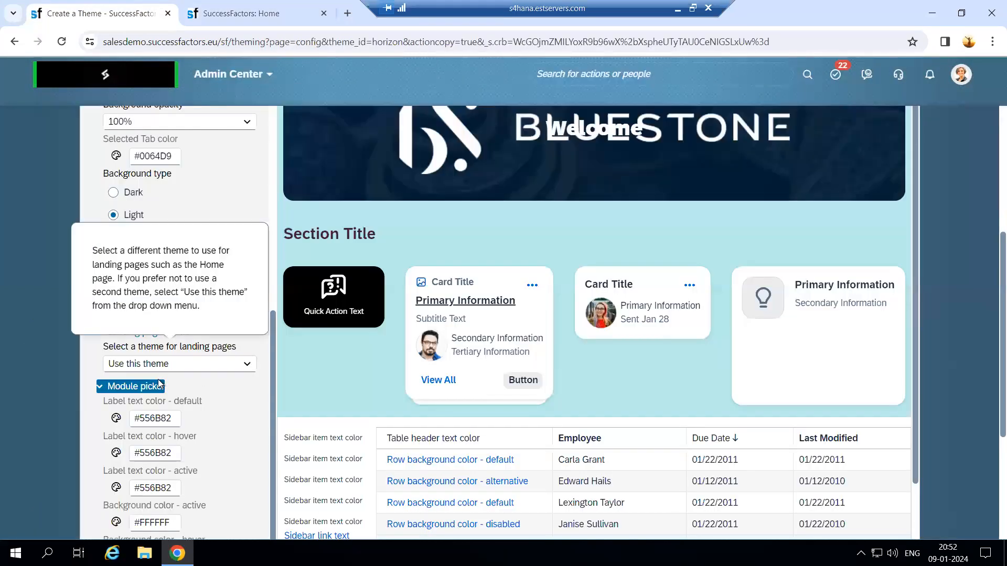
pyautogui.click(117, 419)
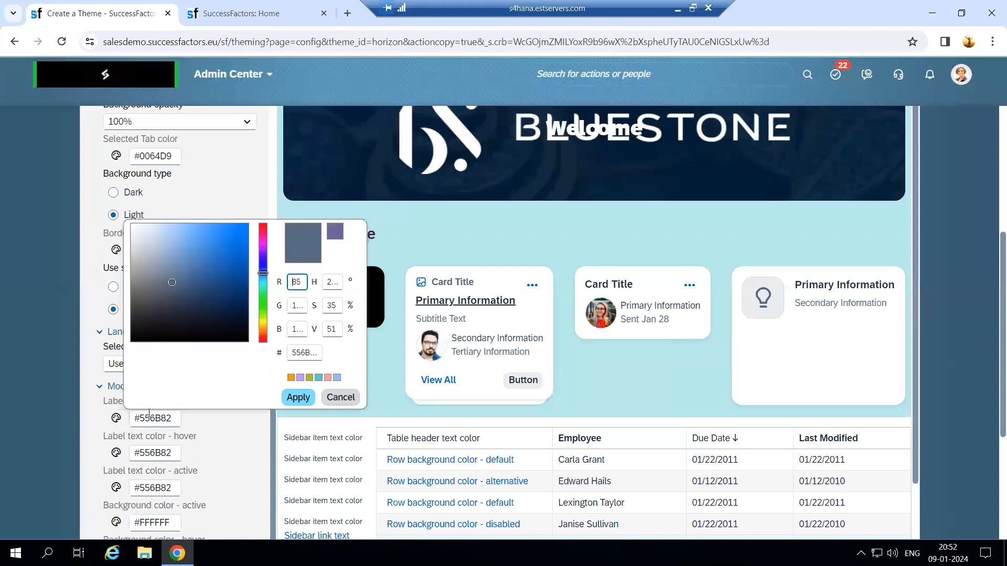
pyautogui.click(262, 285)
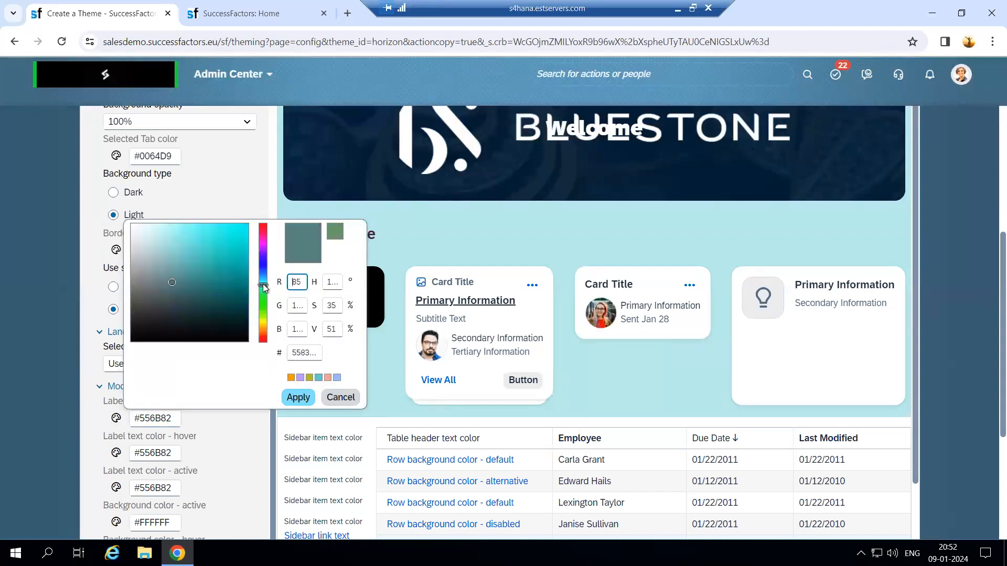
pyautogui.click(264, 284)
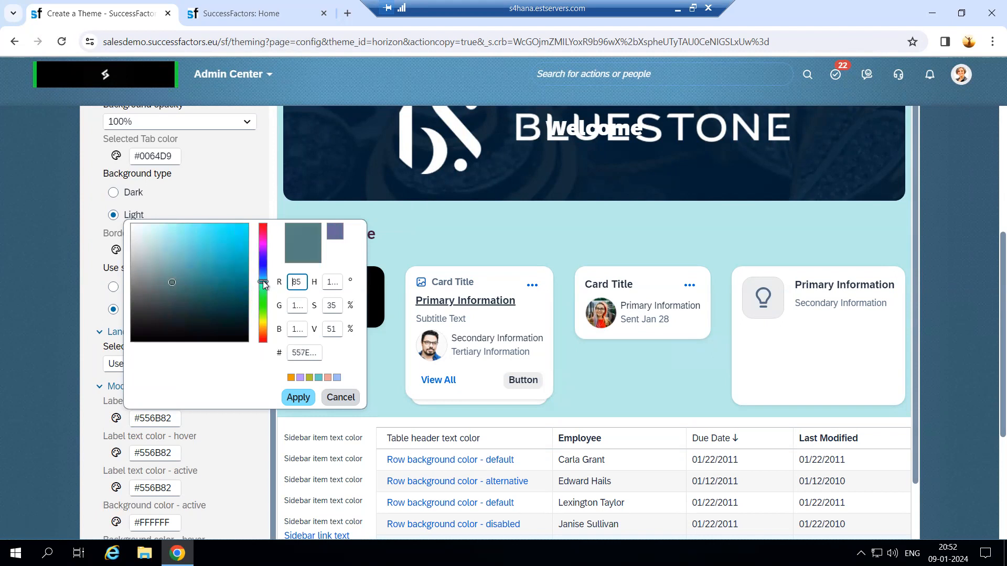
pyautogui.click(140, 226)
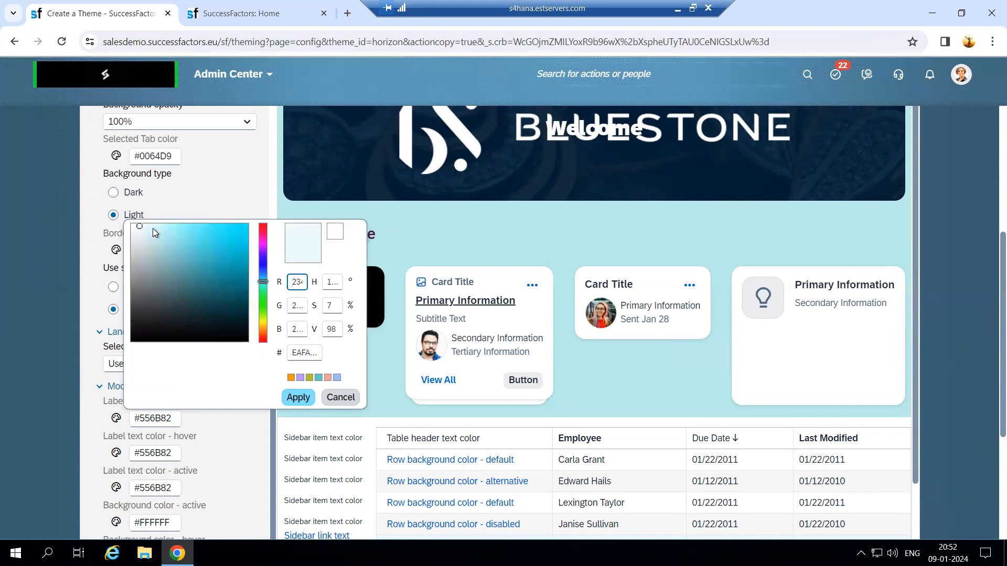
pyautogui.click(298, 397)
pyautogui.scroll(-1, 161, 447)
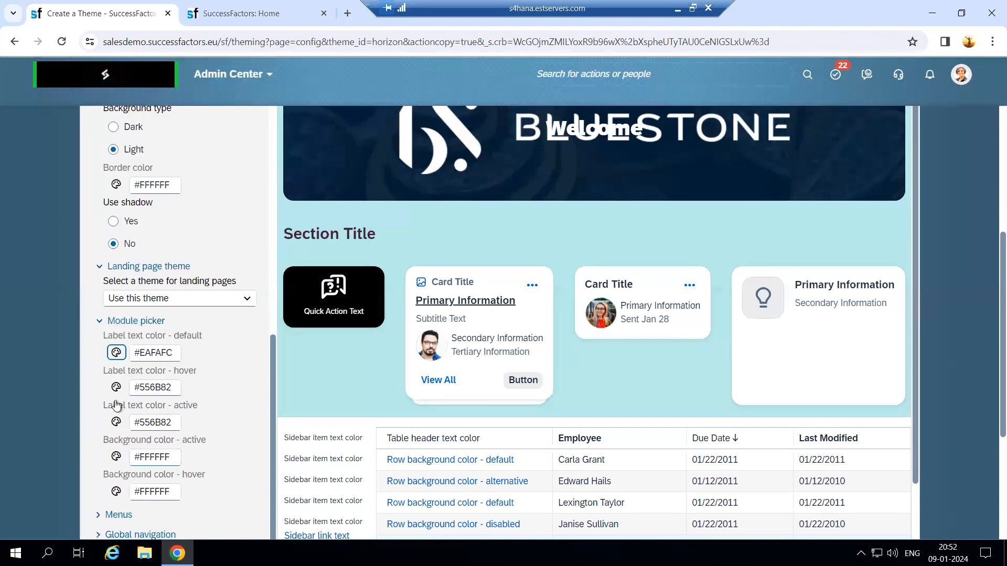
# Check the Home page's module menu, and apply #041120 as the Module picker's hover label text color in the theme editor
pyautogui.click(236, 13)
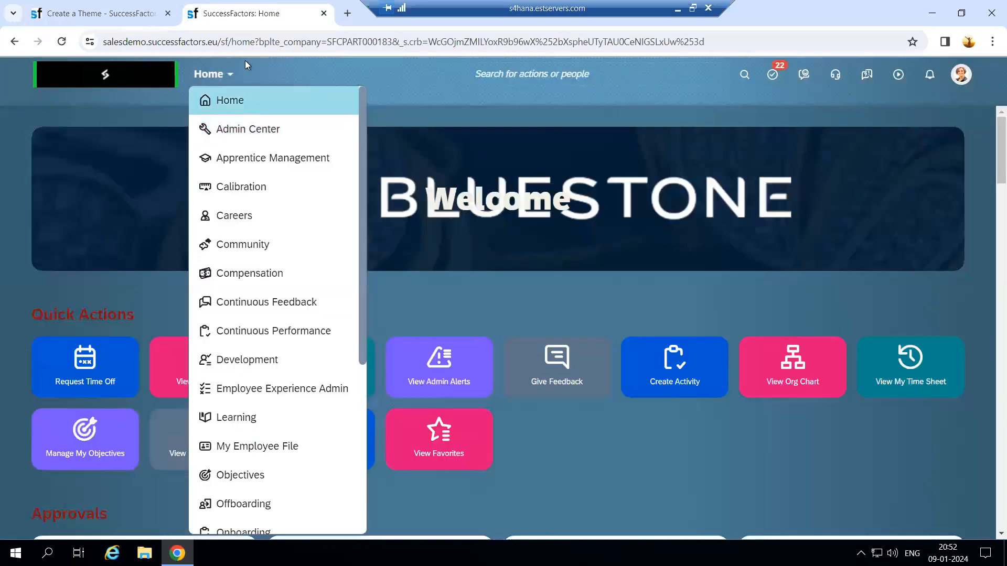
pyautogui.click(100, 13)
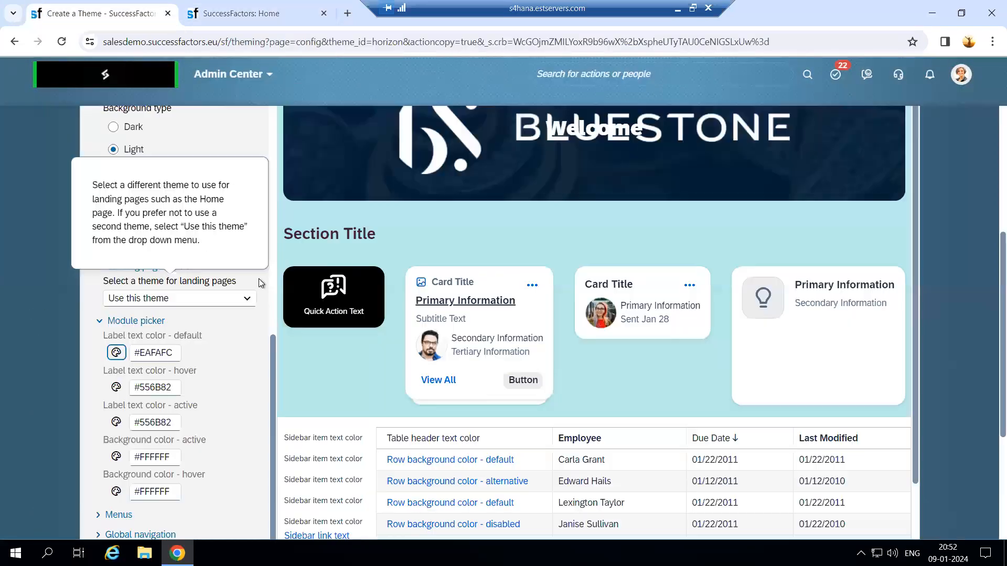
pyautogui.click(116, 387)
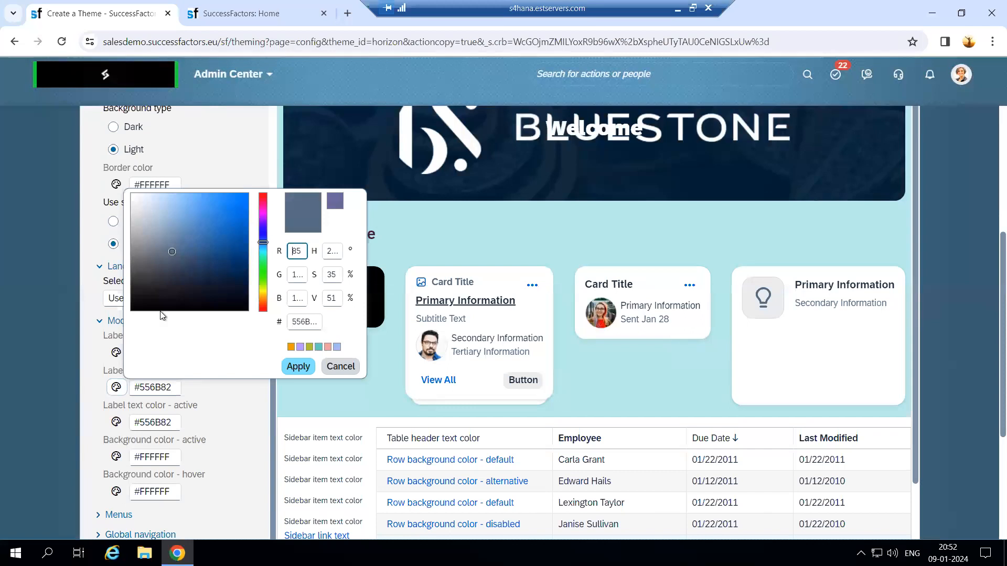
pyautogui.click(146, 195)
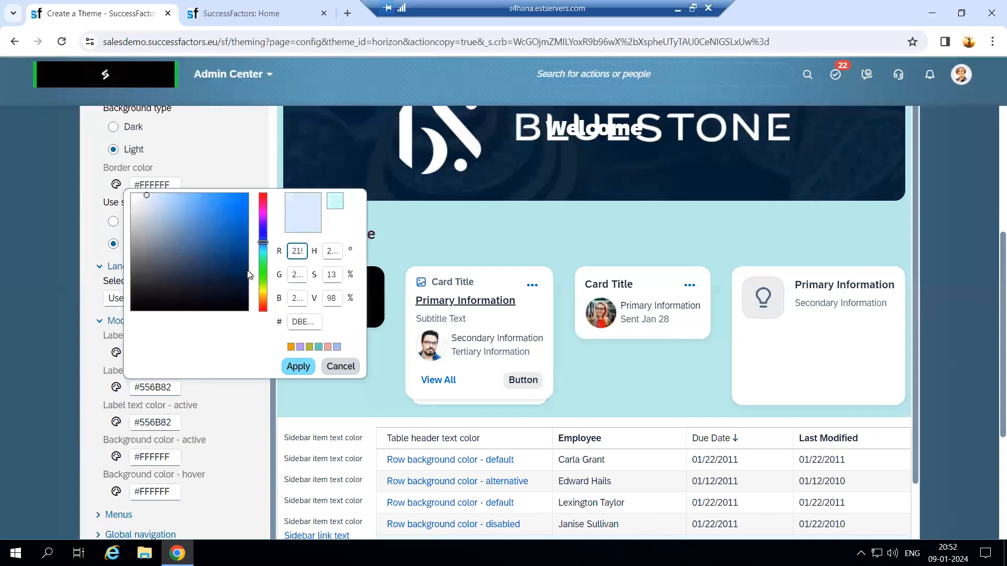
pyautogui.click(237, 300)
pyautogui.click(299, 366)
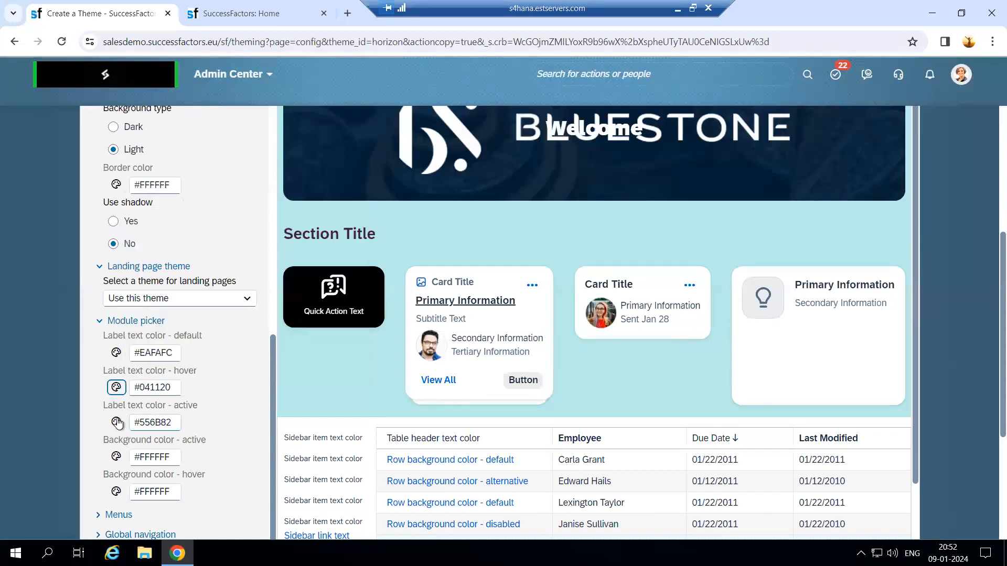
# Look at the Home page's module menu again, and apply #D5E2F2 as the Module picker's hover label text color
pyautogui.click(234, 11)
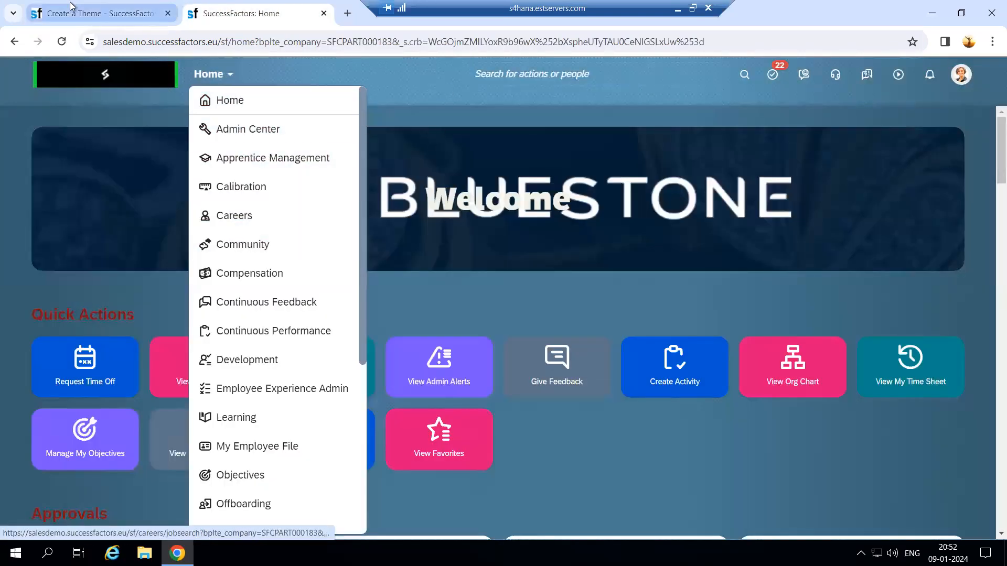
pyautogui.click(94, 13)
pyautogui.click(116, 387)
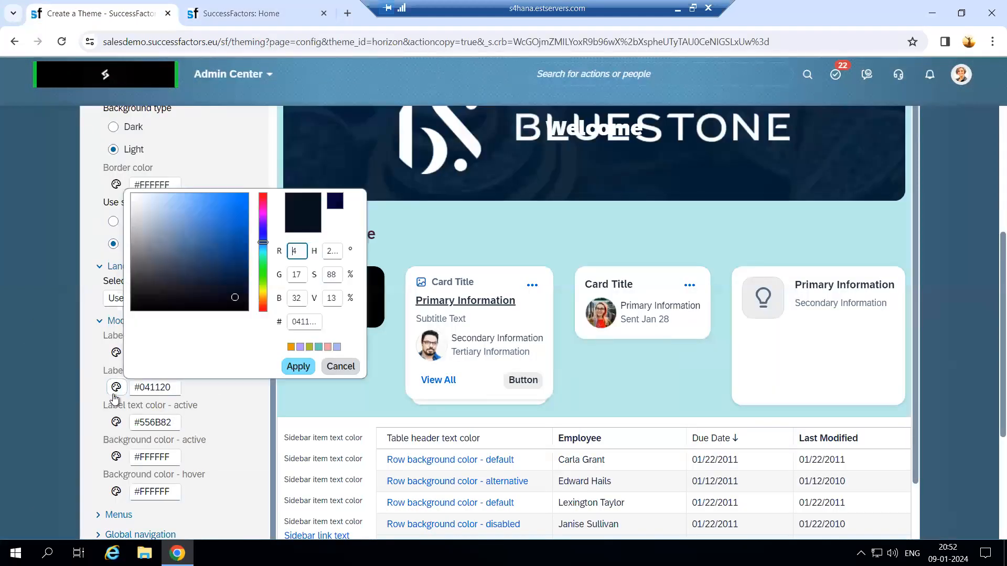
pyautogui.click(145, 200)
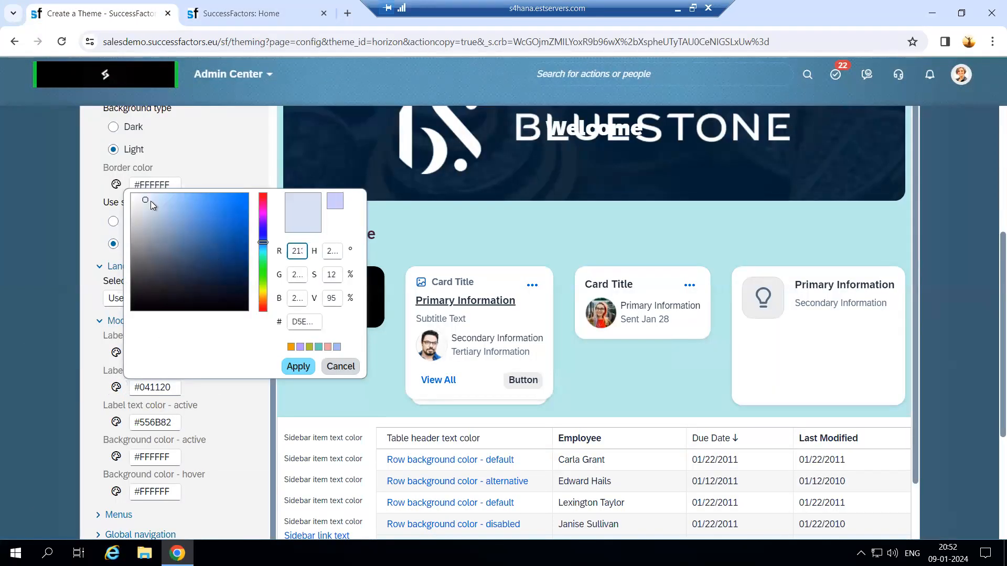
pyautogui.click(298, 366)
# Check the module menu on the Home page, and expand the theme editor's Menus settings to review their text and background colors
pyautogui.scroll(-1, 194, 430)
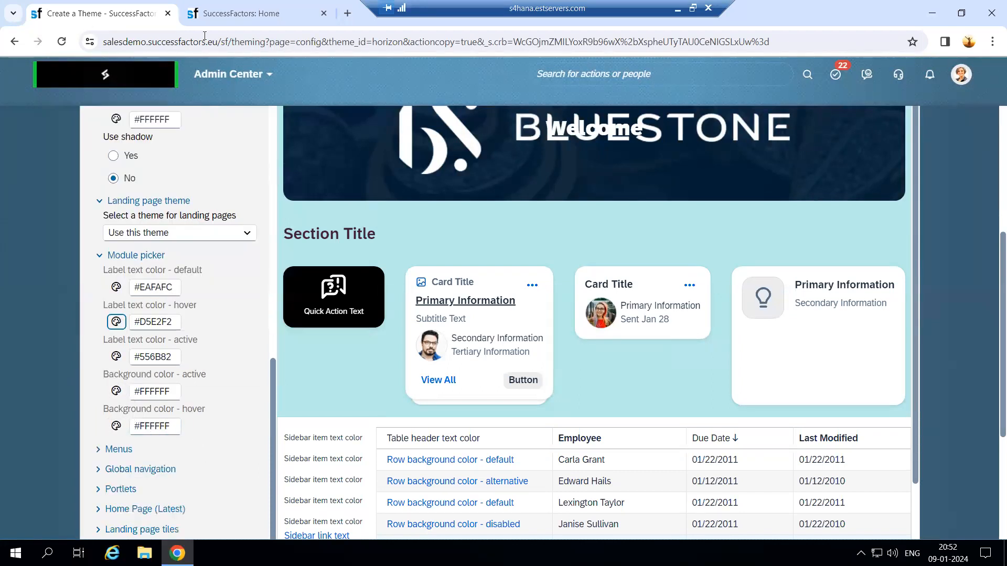
pyautogui.click(246, 13)
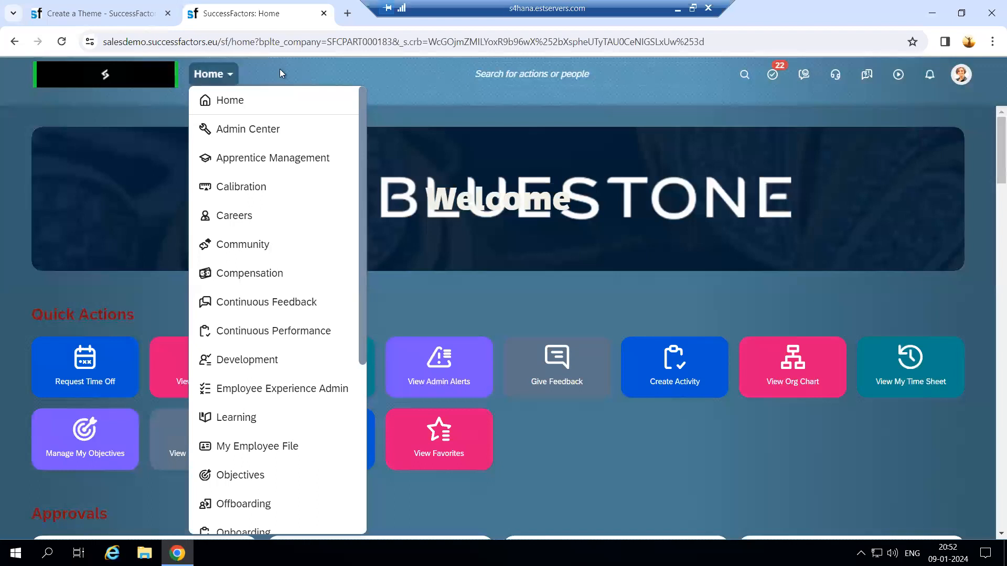
pyautogui.click(56, 7)
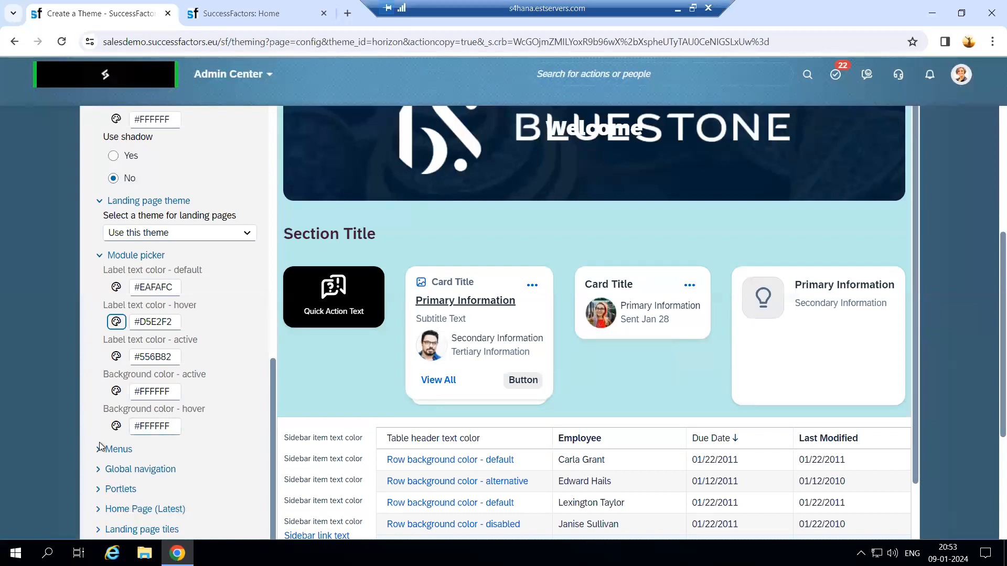
pyautogui.click(119, 450)
pyautogui.scroll(-3, 227, 447)
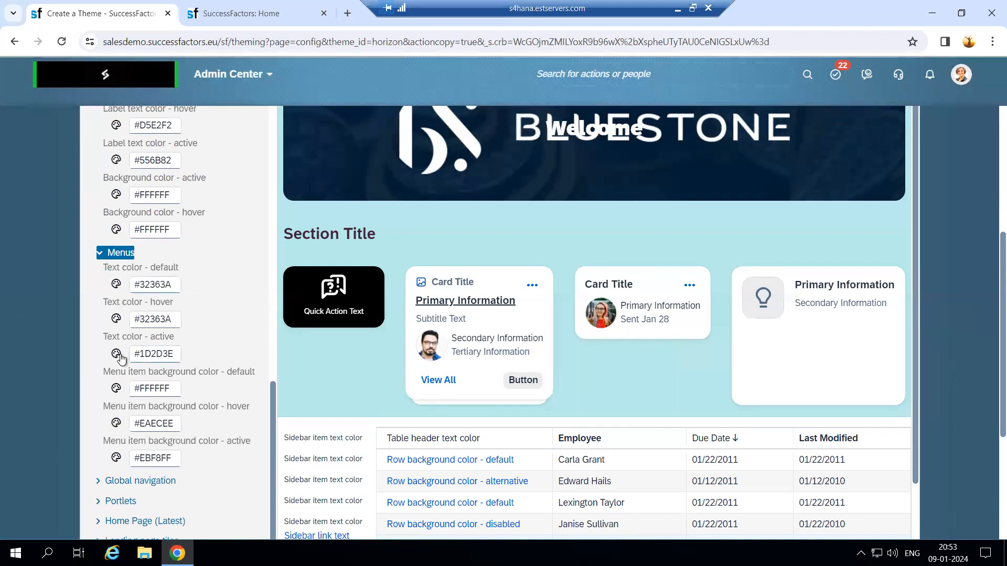
# Expand the Global navigation settings and review their text colors and the shorter header height option
pyautogui.scroll(-2, 141, 420)
pyautogui.click(145, 398)
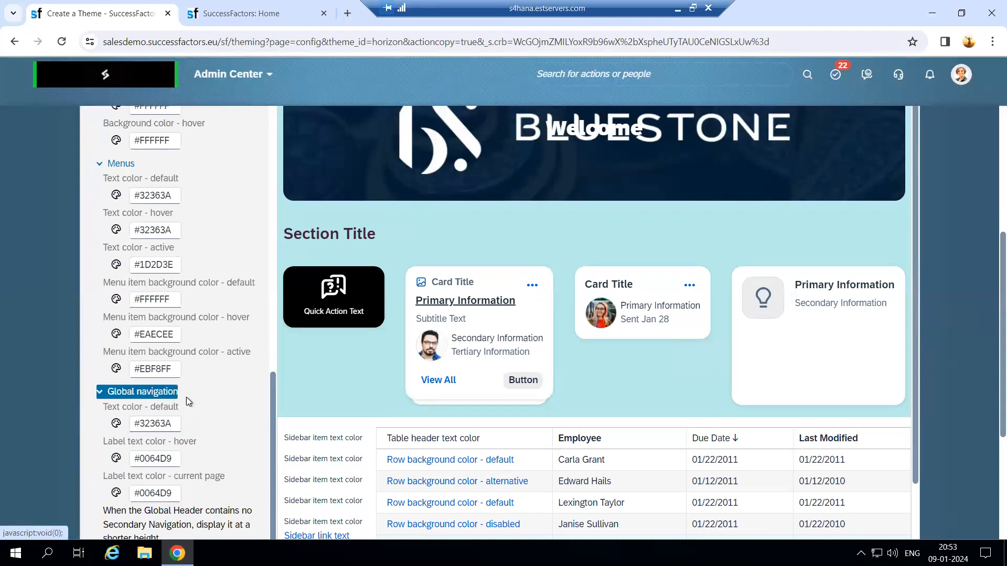
pyautogui.scroll(-1, 187, 397)
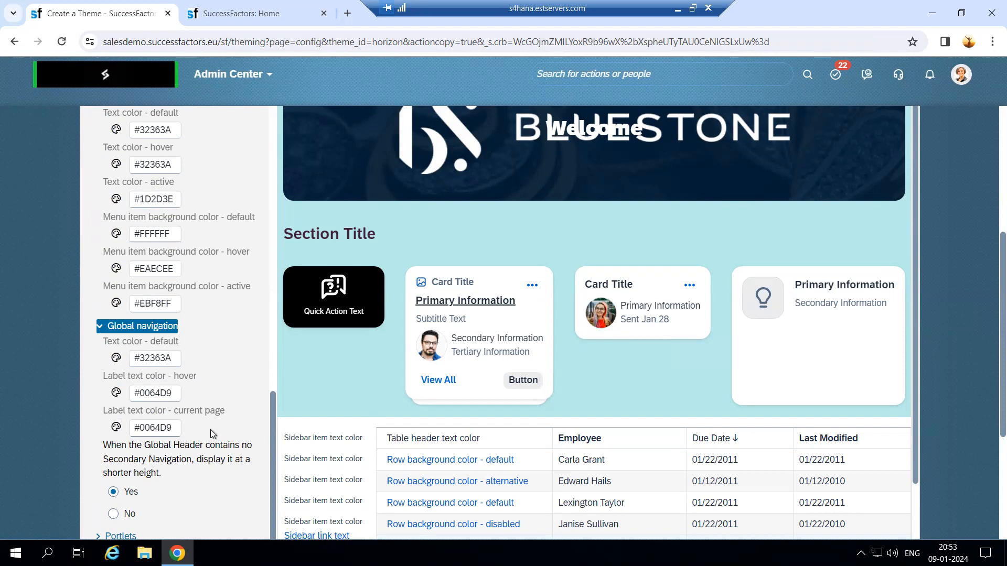
pyautogui.scroll(-2, 210, 429)
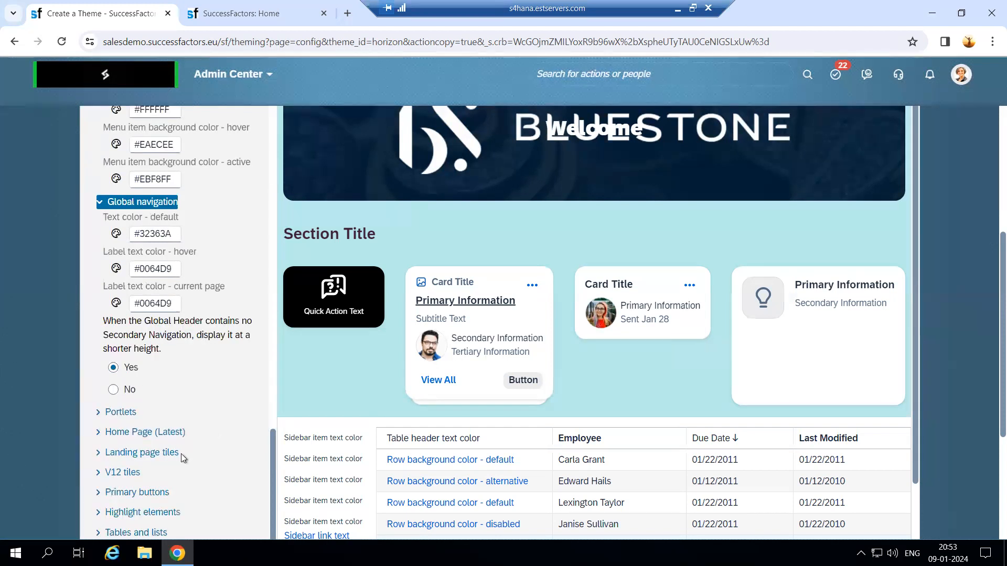
# Expand the Portlets settings and compare their header, body, sidebar and custom text colors with the portlet in the theme preview
pyautogui.click(112, 414)
pyautogui.scroll(-2, 451, 304)
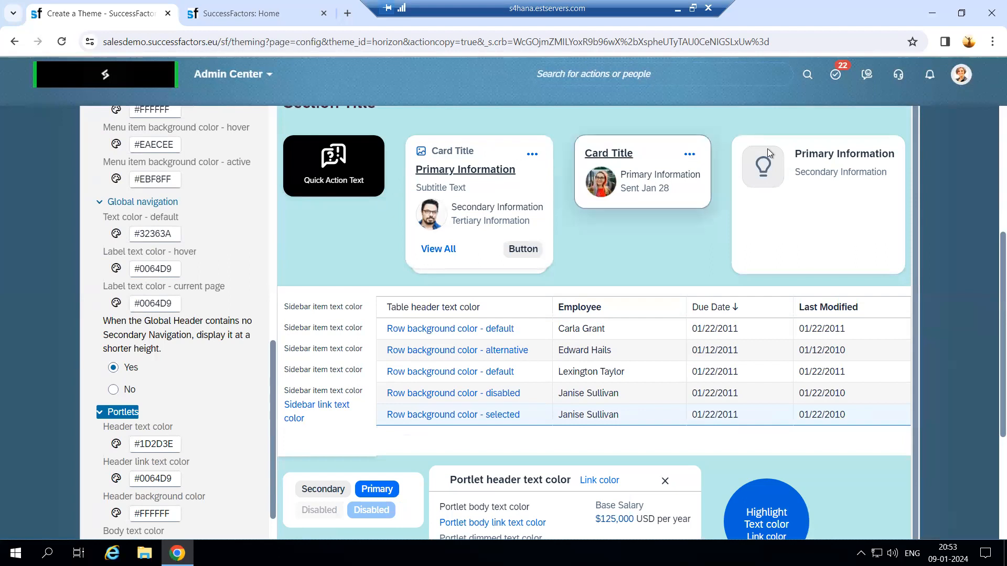
pyautogui.scroll(-2, 488, 356)
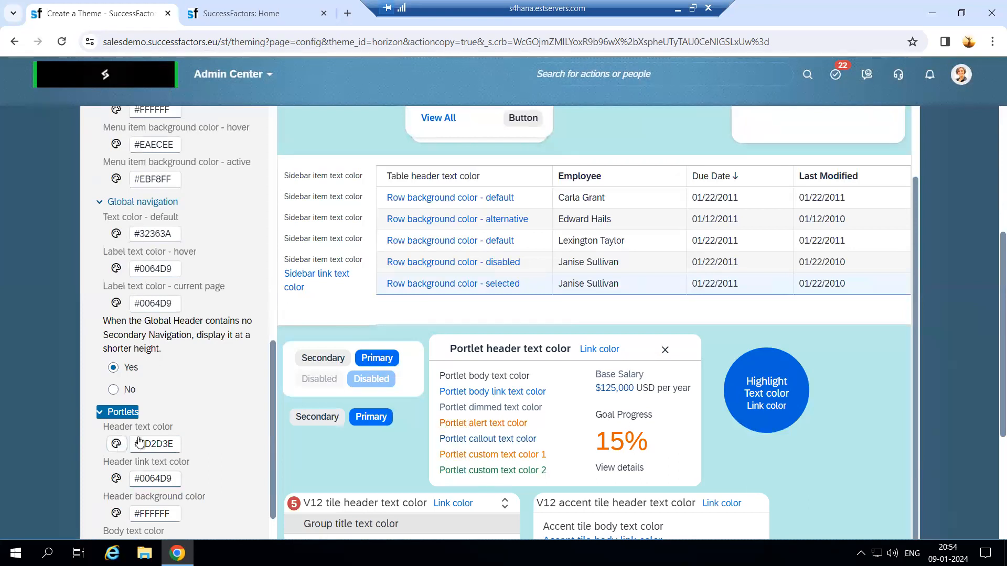
pyautogui.scroll(-1, 201, 422)
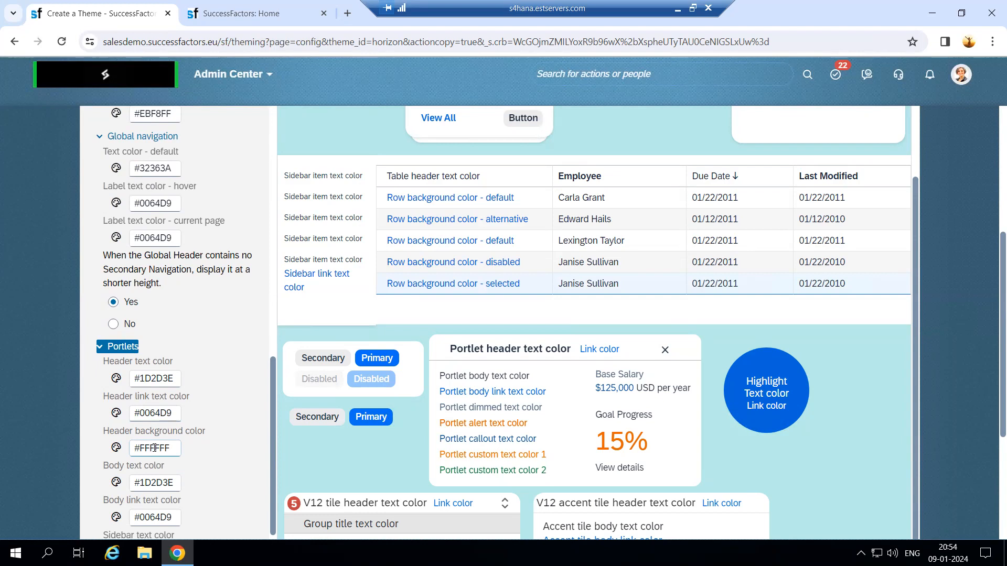
pyautogui.scroll(-8, 196, 470)
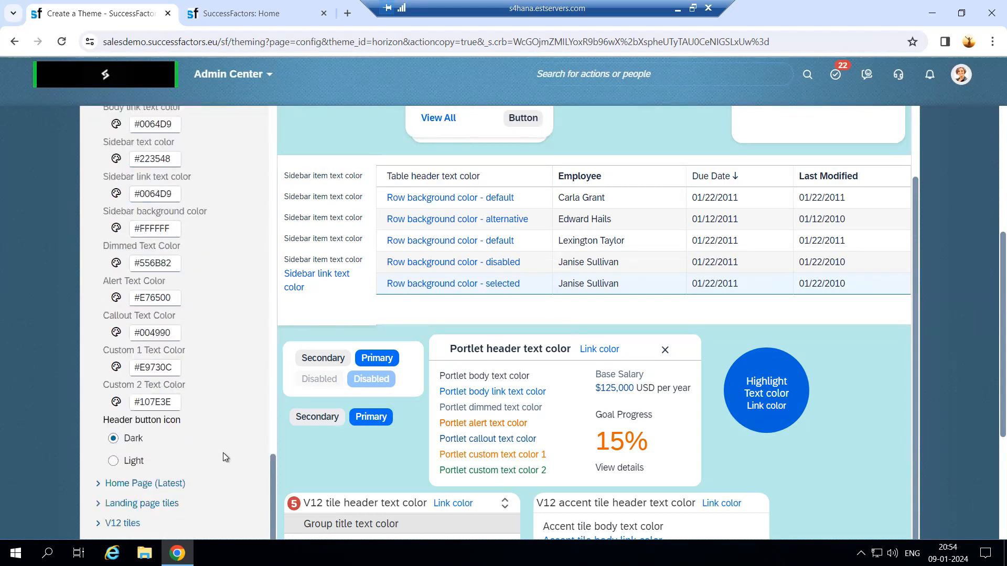
# Expand the Home Page (Latest) settings and compare the banner, greeting and quick action options with the actual Home page
pyautogui.click(128, 432)
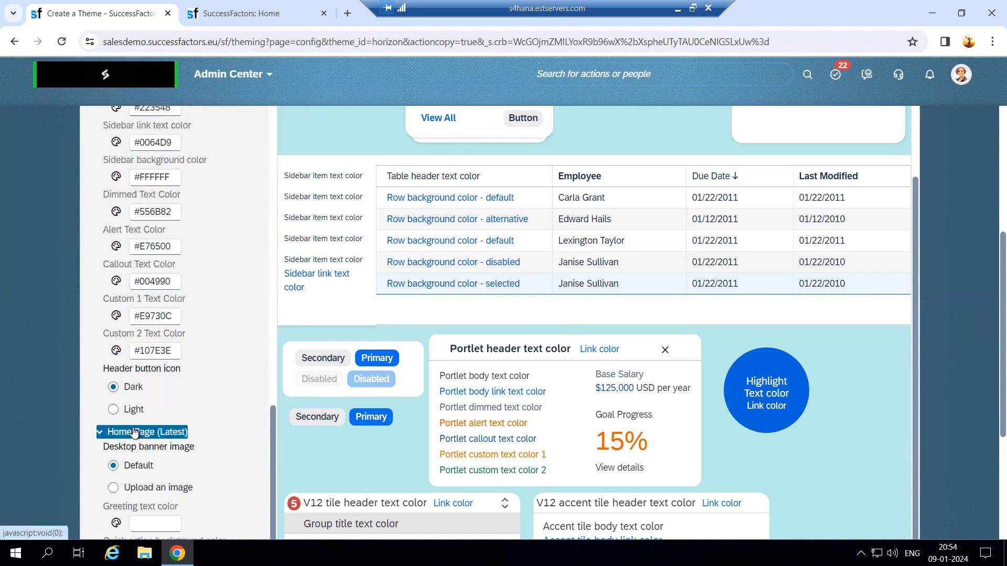
pyautogui.click(255, 6)
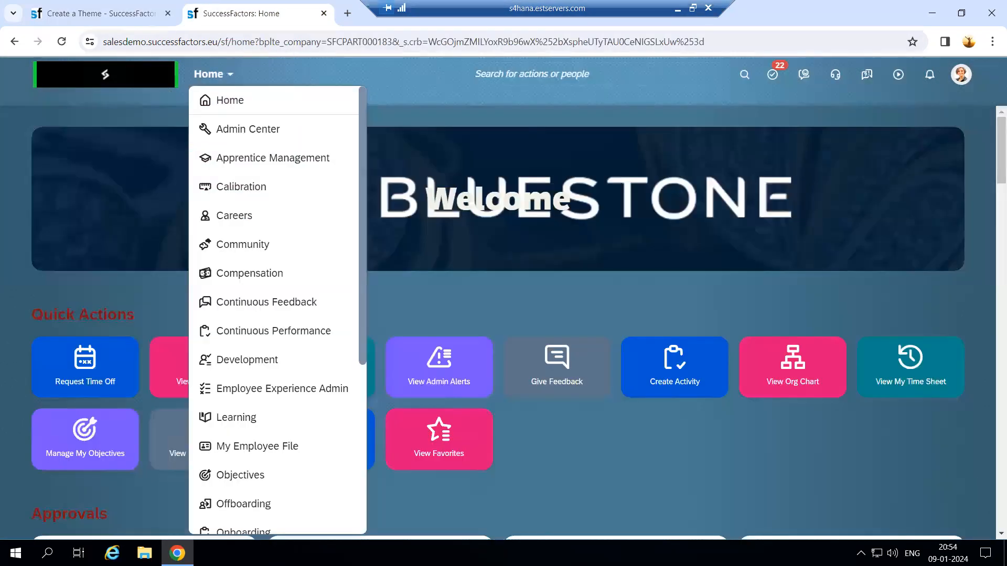
pyautogui.click(65, 10)
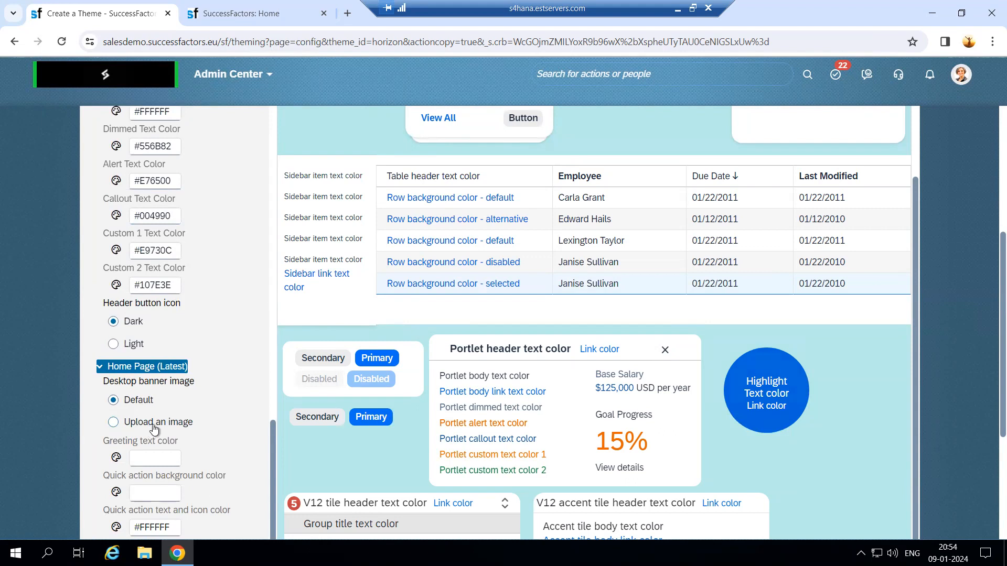
pyautogui.click(198, 6)
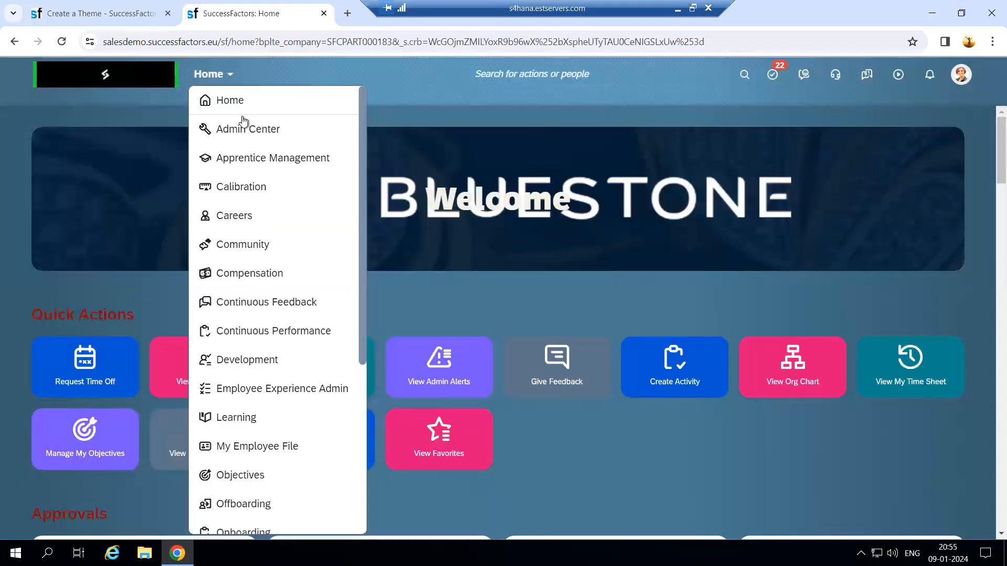
pyautogui.click(116, 5)
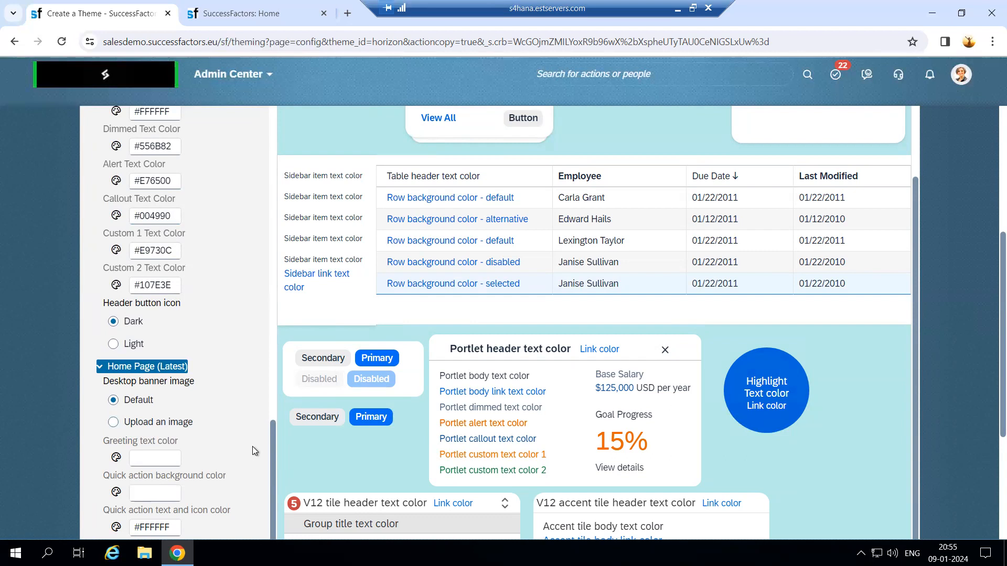
pyautogui.scroll(-2, 238, 427)
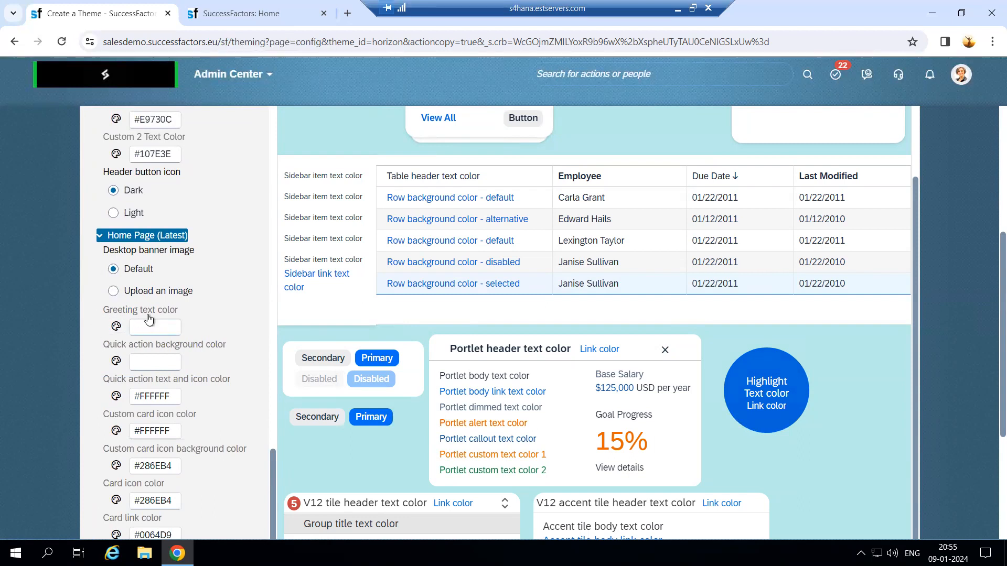
# Check the Welcome greeting on the Home page, and set the theme's greeting text color to #F14141
pyautogui.click(236, 13)
pyautogui.moveTo(427, 199); pyautogui.dragTo(562, 199)
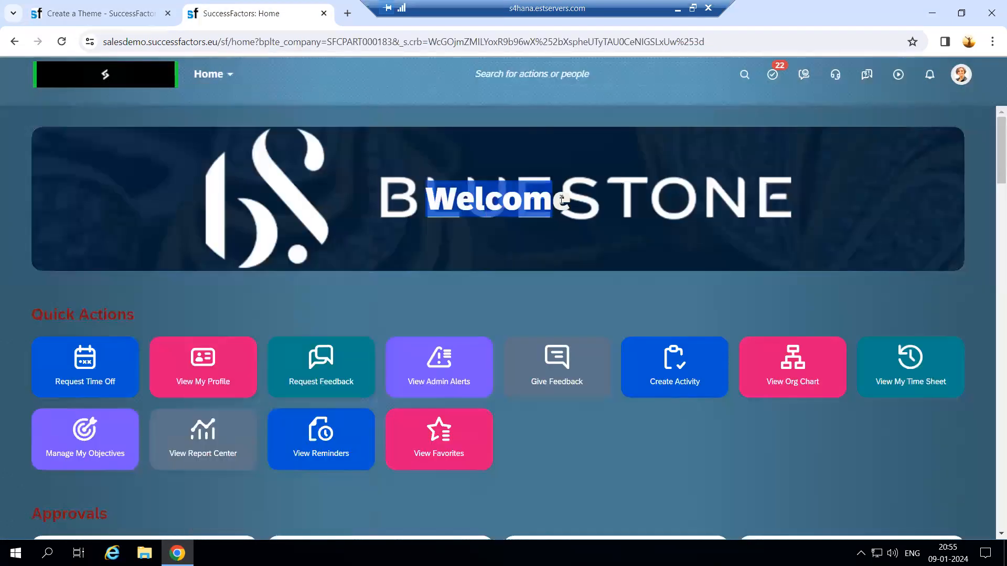
pyautogui.click(131, 13)
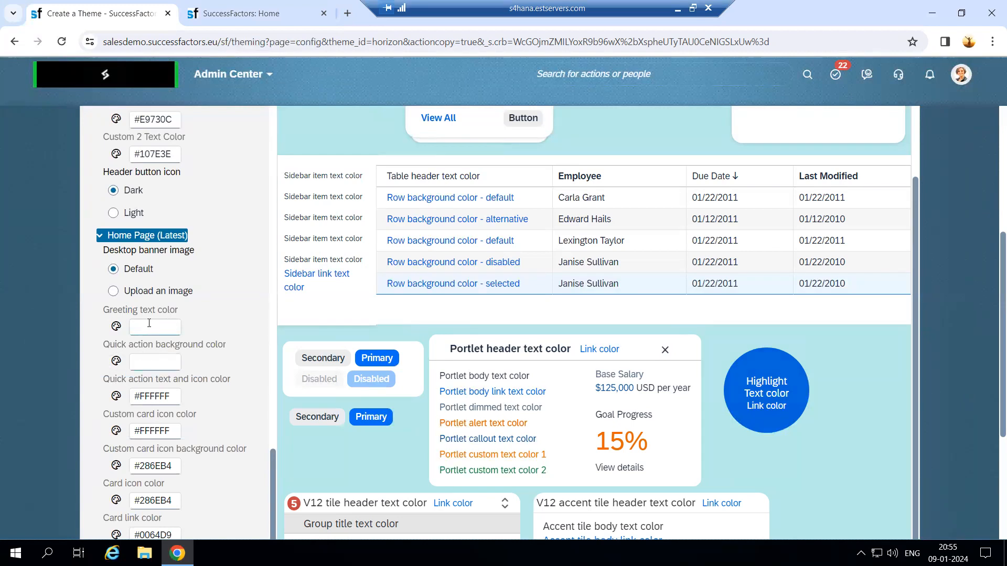
pyautogui.click(149, 324)
pyautogui.click(116, 326)
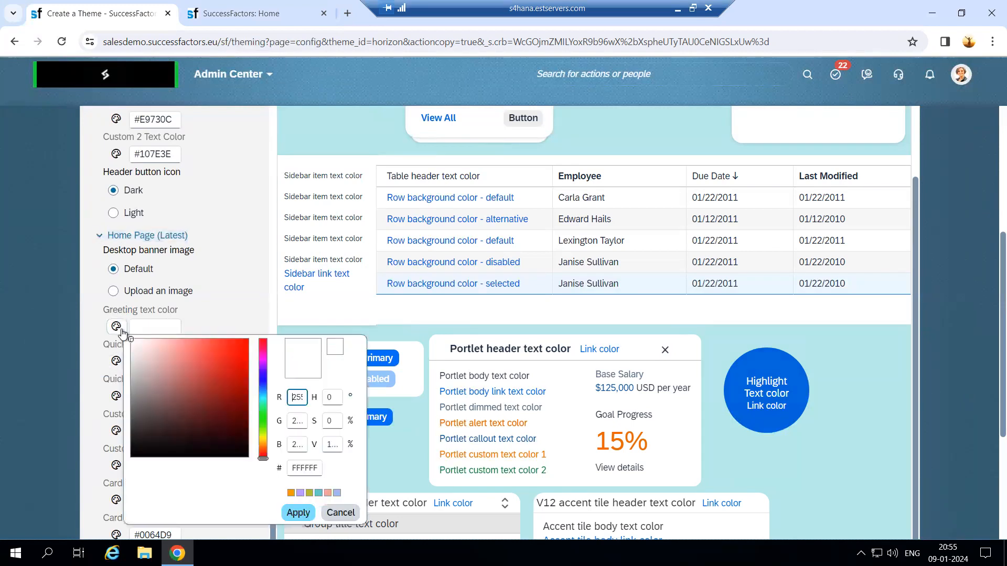
pyautogui.click(178, 350)
pyautogui.click(219, 350)
pyautogui.click(297, 512)
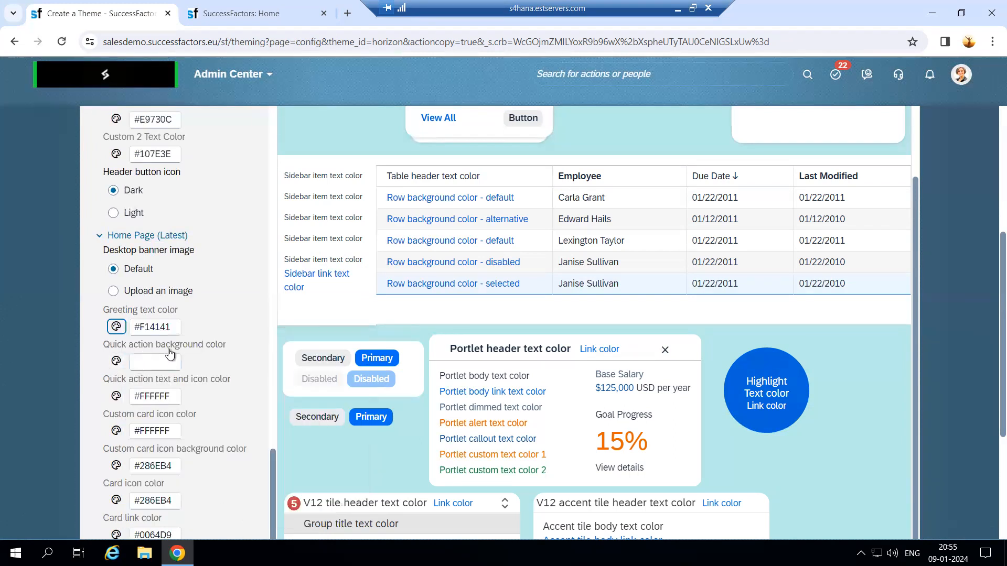
# Check the quick action tiles on the Home page, and set the theme's quick action background color to #EF6464
pyautogui.click(255, 13)
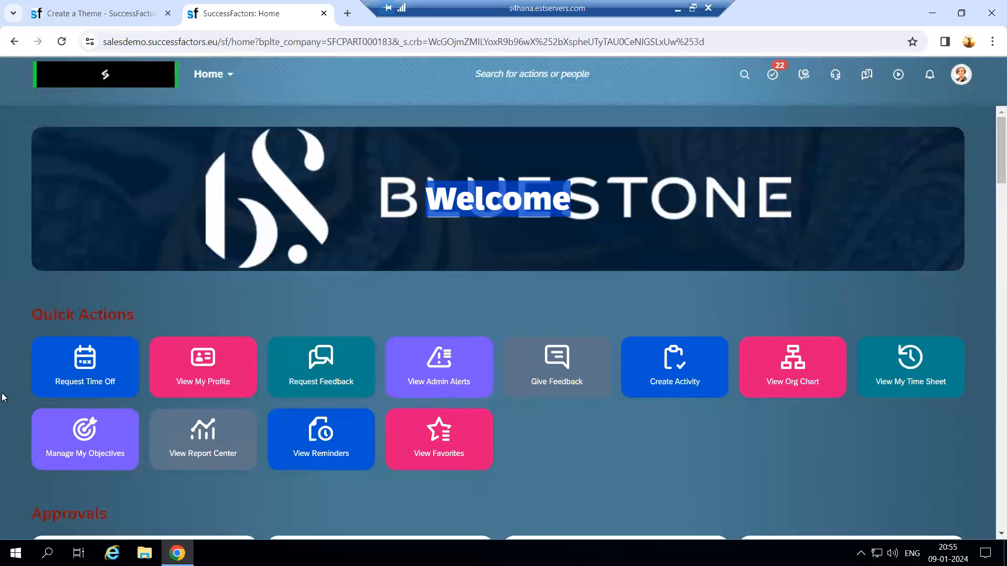
pyautogui.click(98, 13)
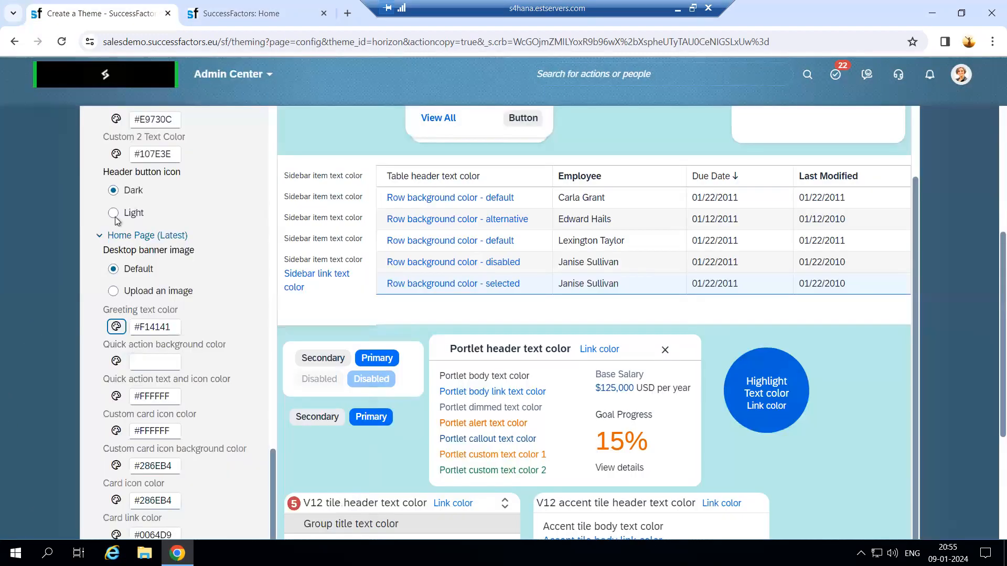
pyautogui.click(116, 361)
pyautogui.click(199, 174)
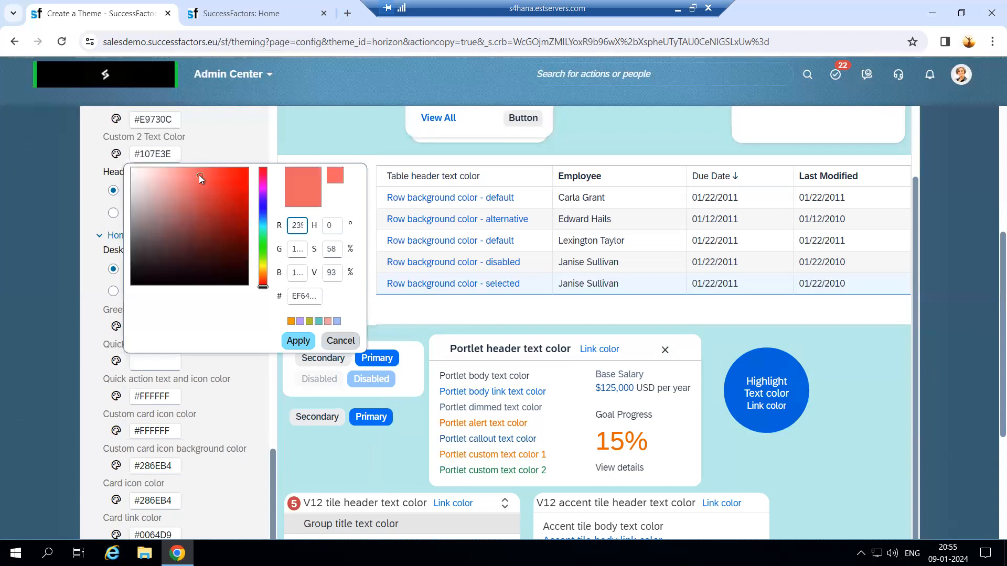
pyautogui.click(296, 341)
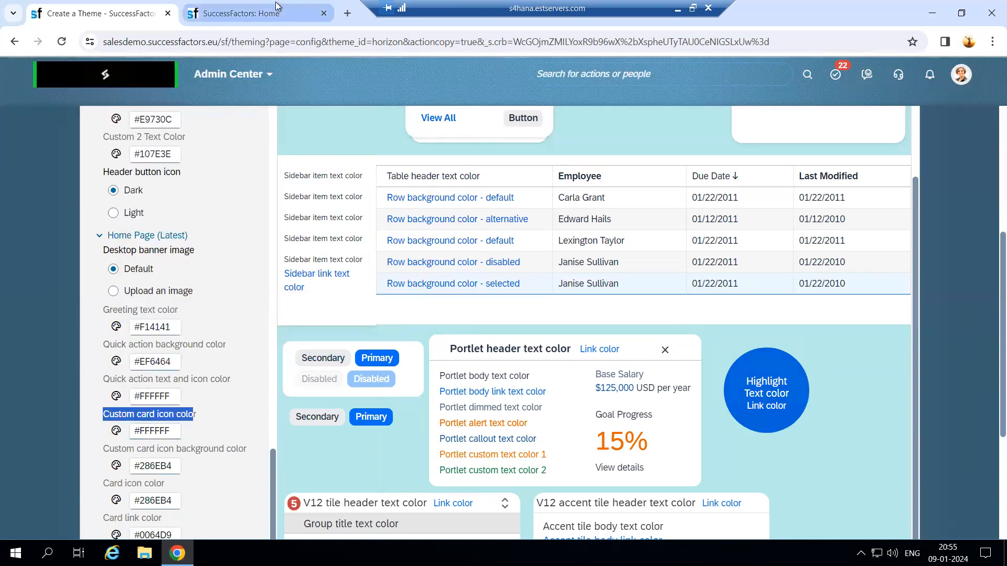
# Compare the theme's card icon, link and button color settings with the cards on the actual Home page
pyautogui.click(262, 13)
pyautogui.scroll(-5, 404, 442)
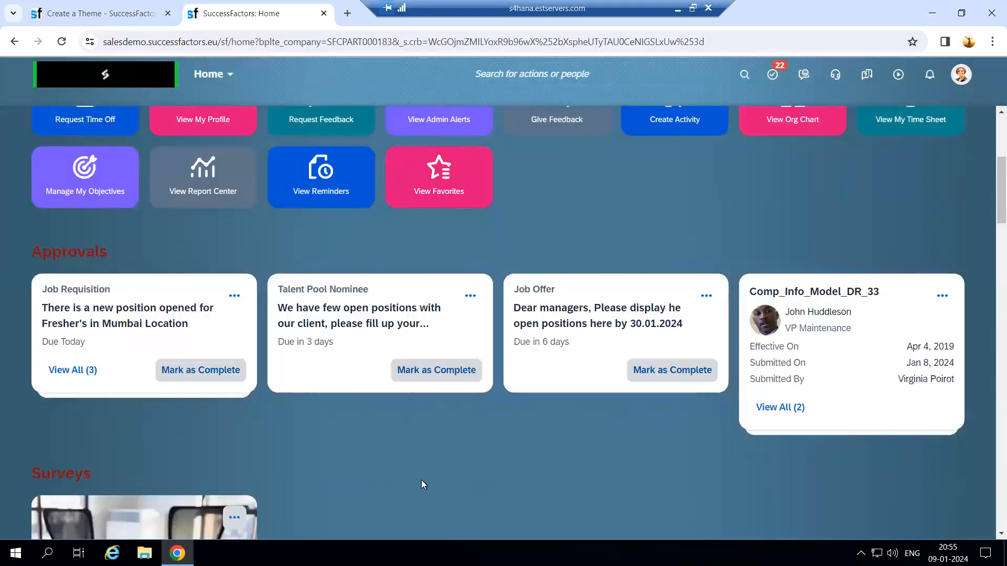
pyautogui.scroll(-4, 151, 458)
pyautogui.click(99, 13)
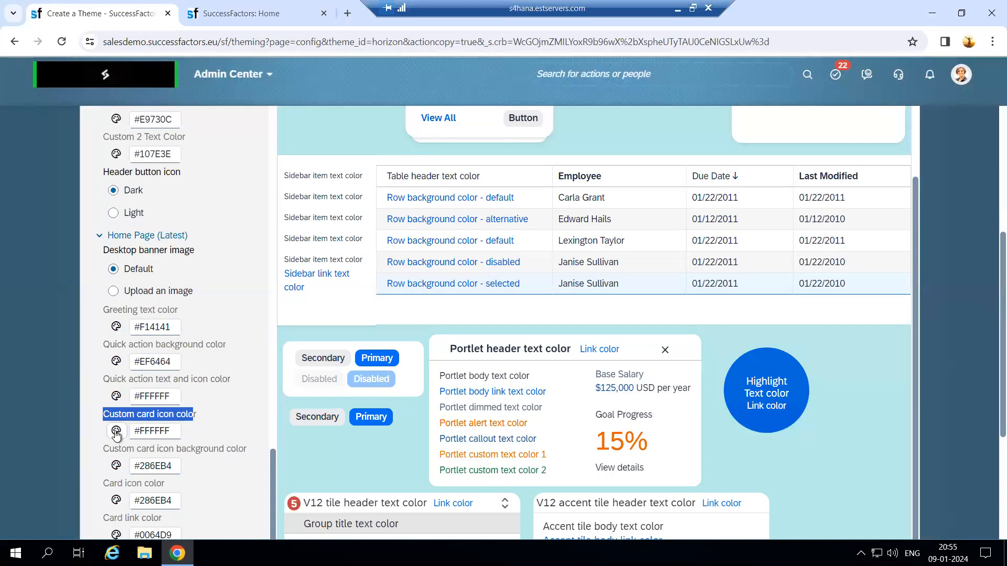
pyautogui.scroll(-4, 116, 434)
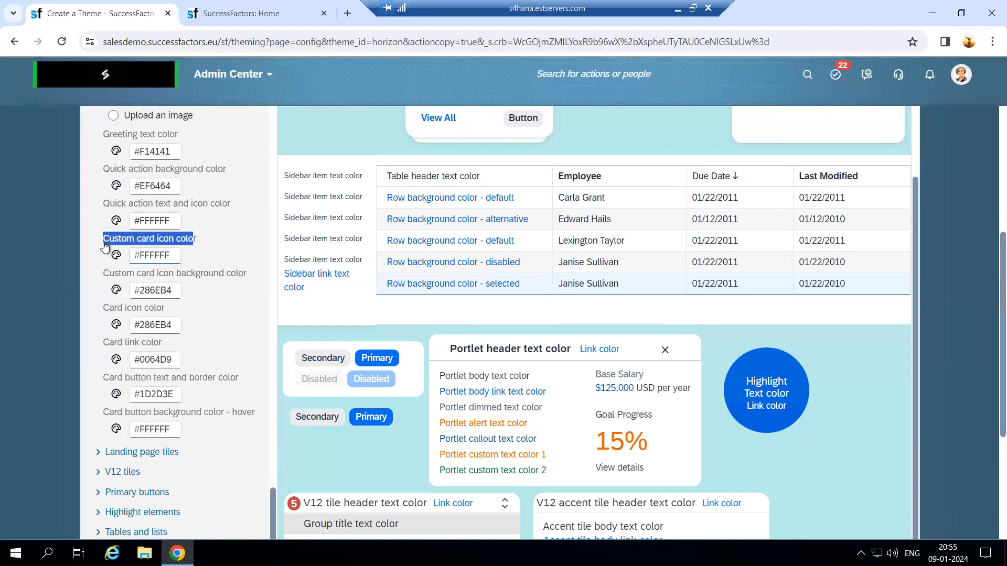
pyautogui.scroll(-1, 155, 441)
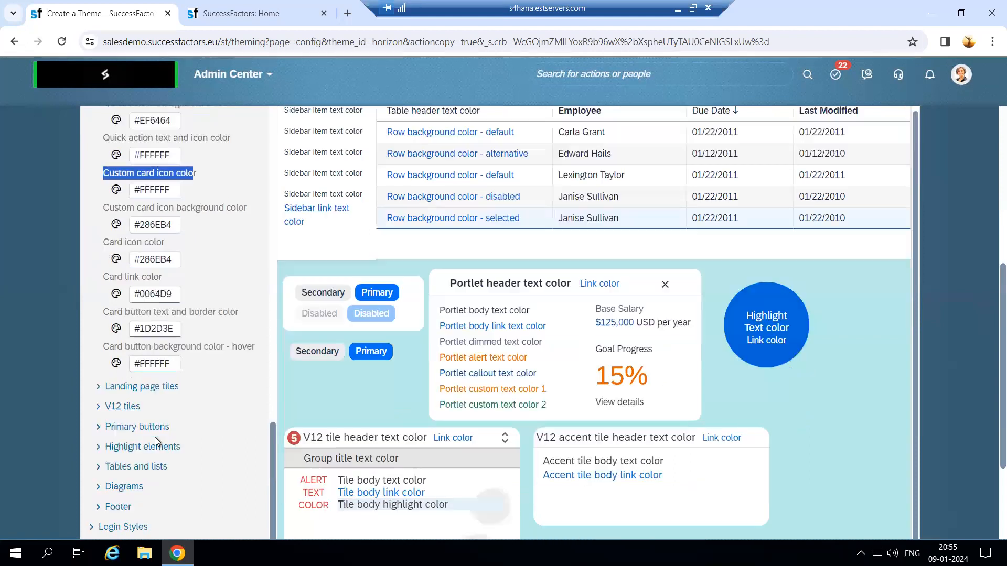
# Expand the Landing page tiles settings and review their background, border, text, icon and progress indicator colors
pyautogui.click(141, 388)
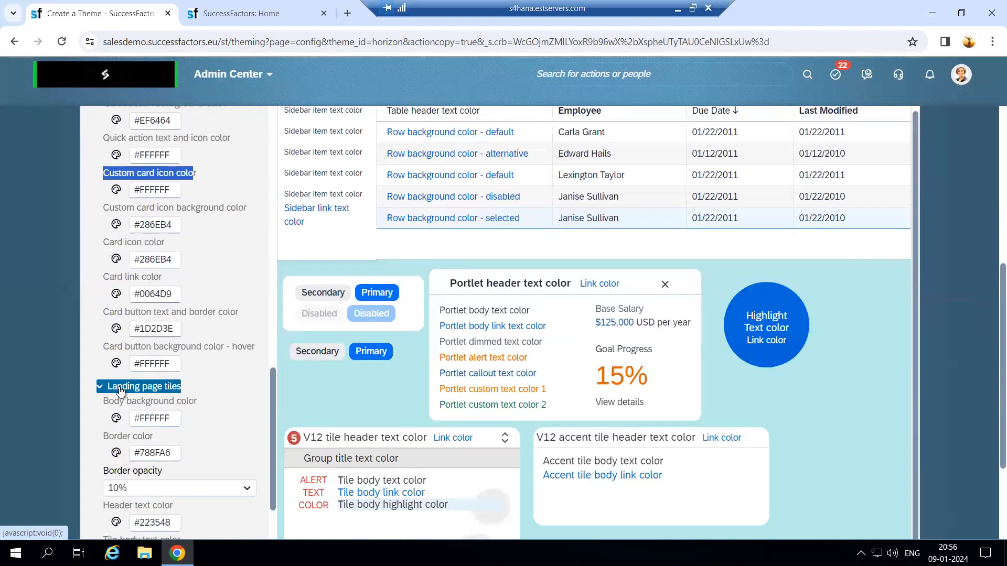
pyautogui.scroll(-4, 156, 442)
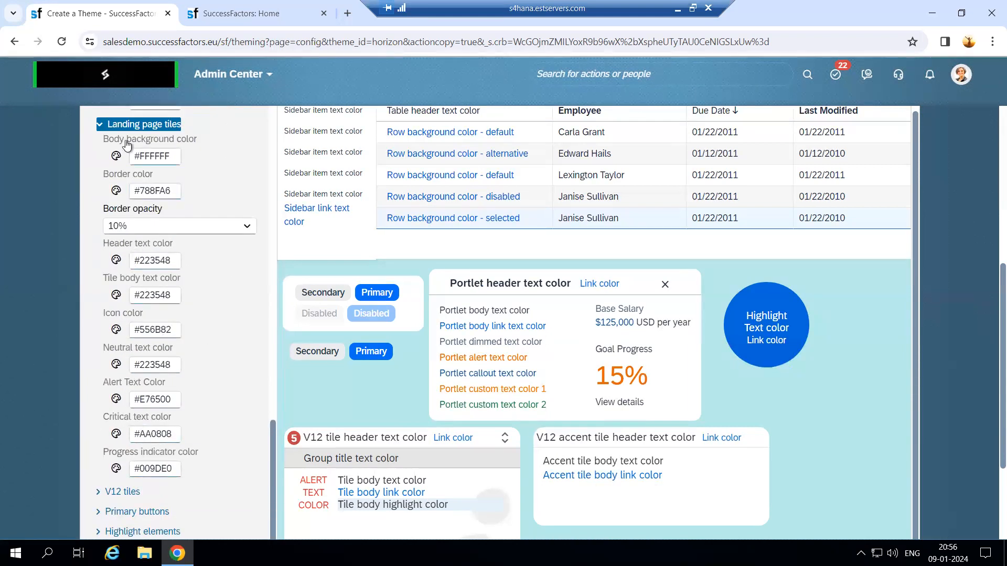
pyautogui.scroll(-3, 134, 315)
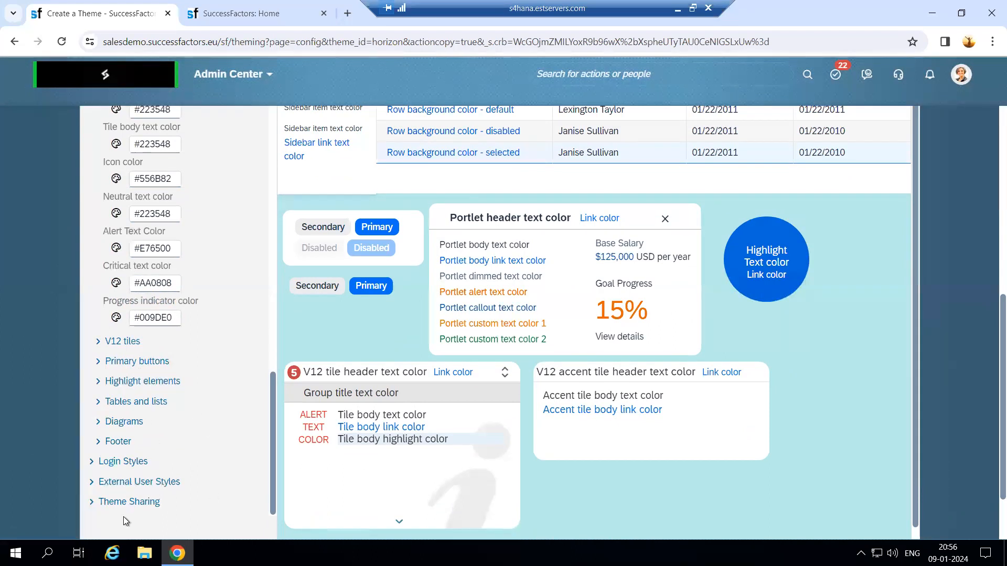
# Toggle the Theme Sharing section open and closed, and collapse the Home Page (Latest) settings
pyautogui.click(134, 503)
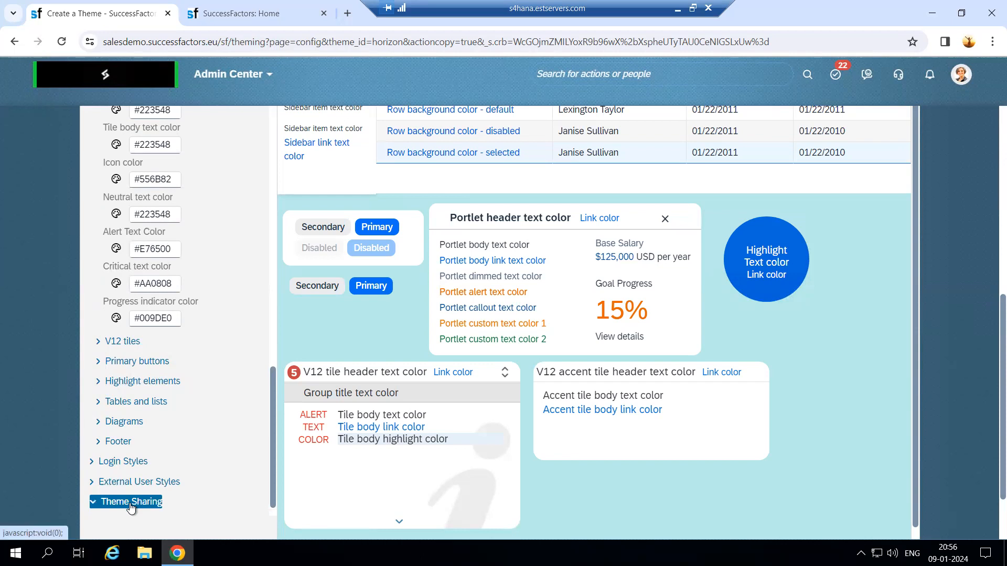
pyautogui.click(125, 505)
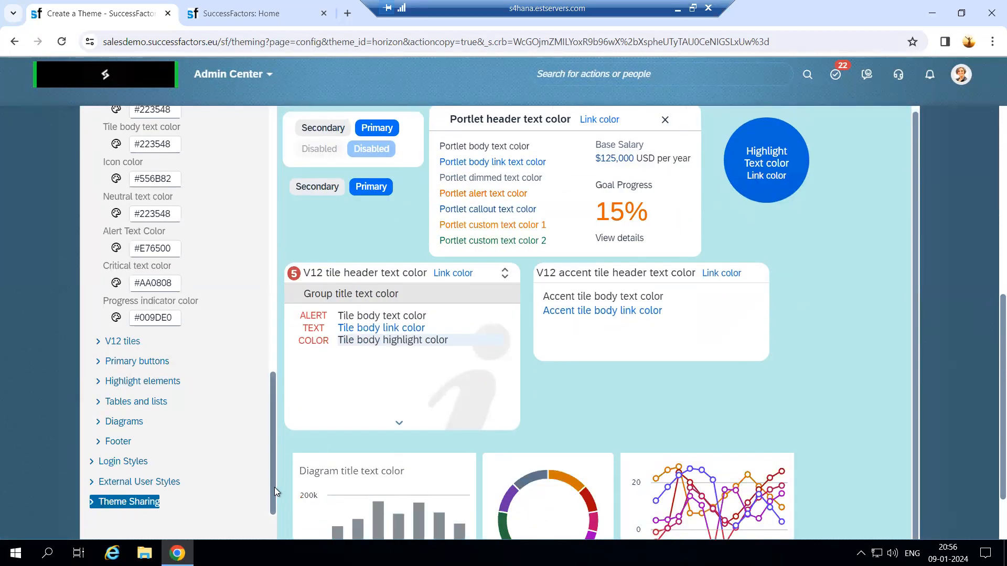
pyautogui.scroll(7, 144, 353)
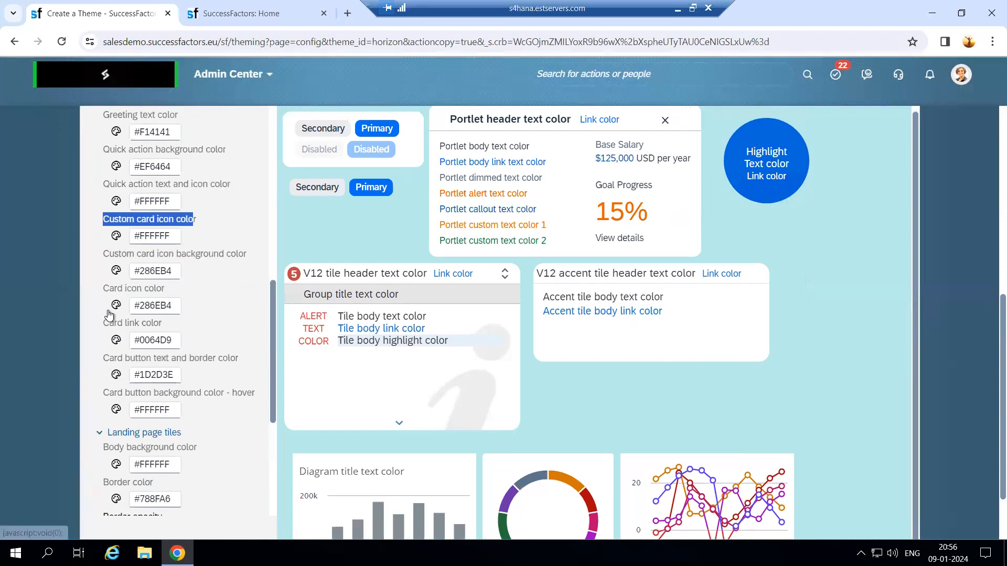
pyautogui.scroll(4, 106, 234)
pyautogui.click(126, 299)
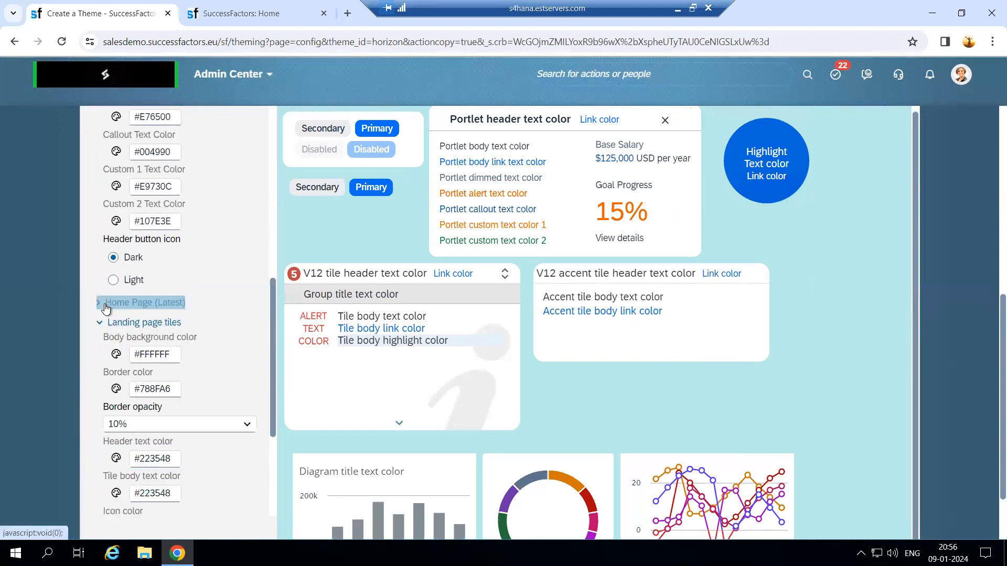
pyautogui.scroll(-4, 173, 339)
pyautogui.scroll(-5, 173, 339)
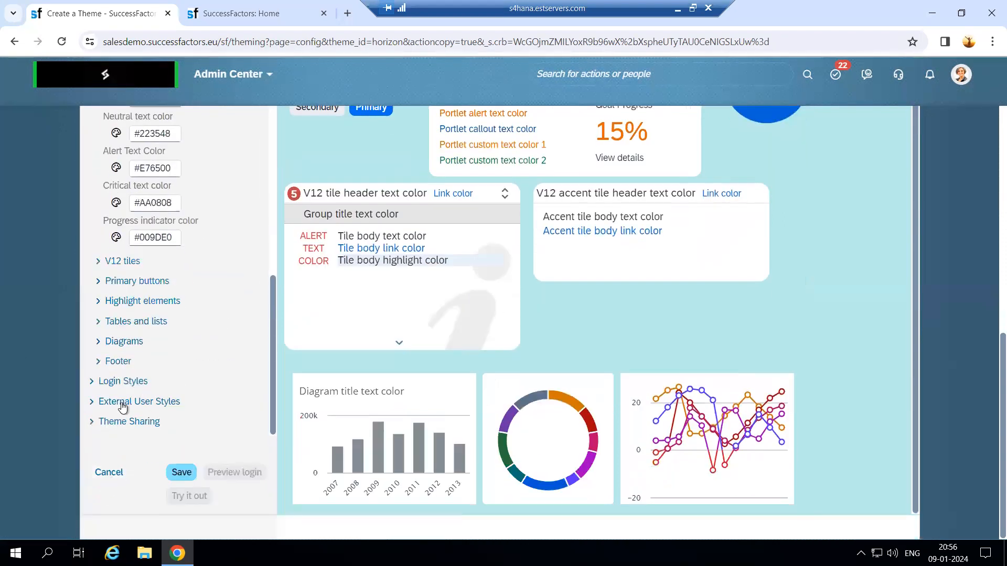
pyautogui.doubleClick(95, 421)
pyautogui.doubleClick(95, 423)
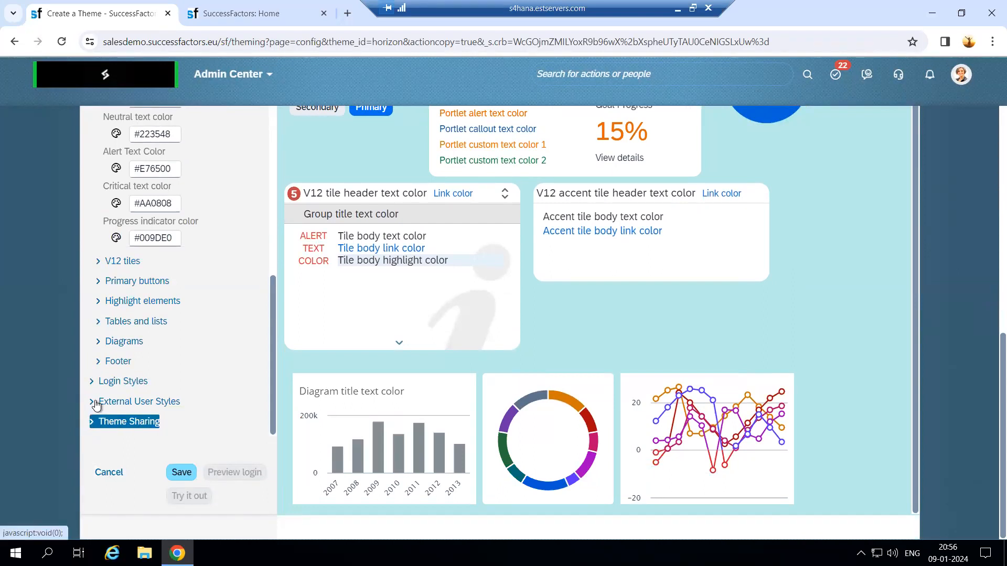
# Expand External User Styles to view its favicon options, and expand the Theme Sharing section
pyautogui.click(94, 403)
pyautogui.click(96, 419)
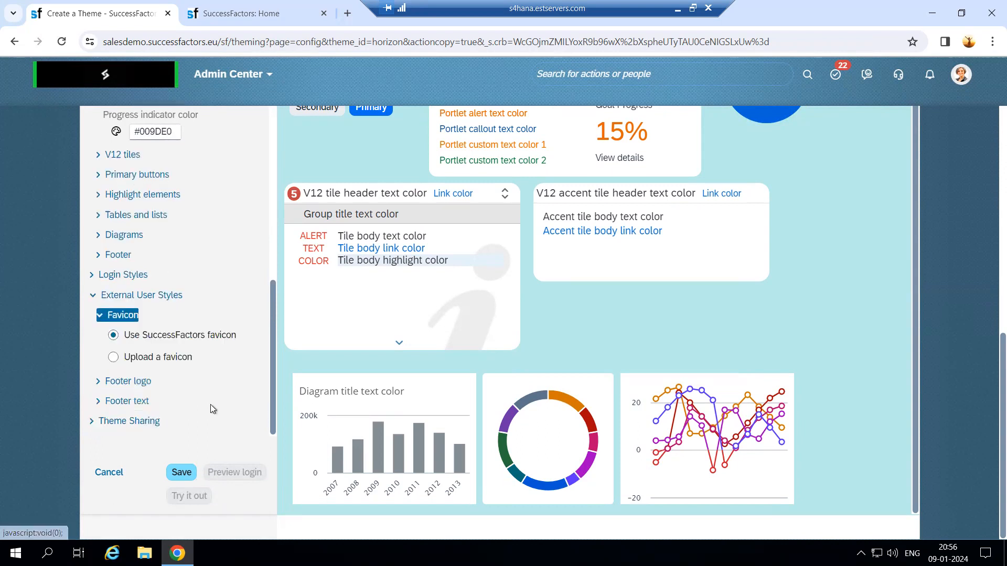
pyautogui.click(106, 420)
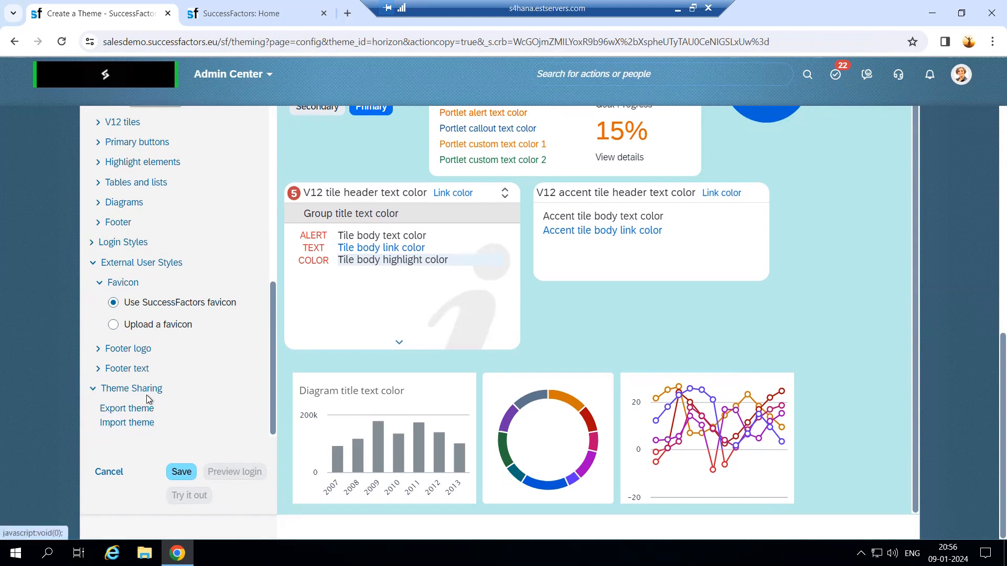
# Export the theme, copy all of its configuration data to the clipboard, and close the export dialog
pyautogui.click(123, 409)
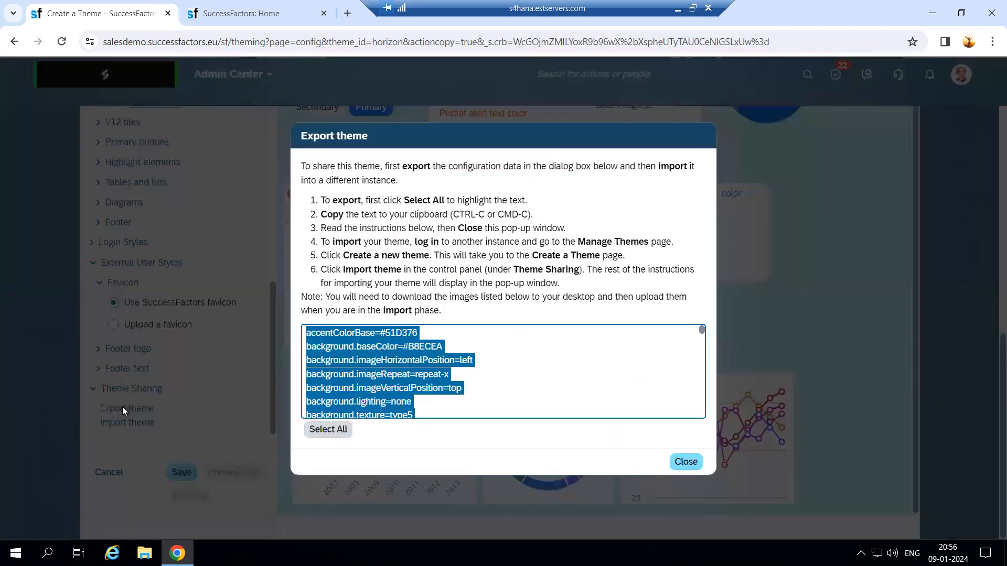
pyautogui.click(527, 385)
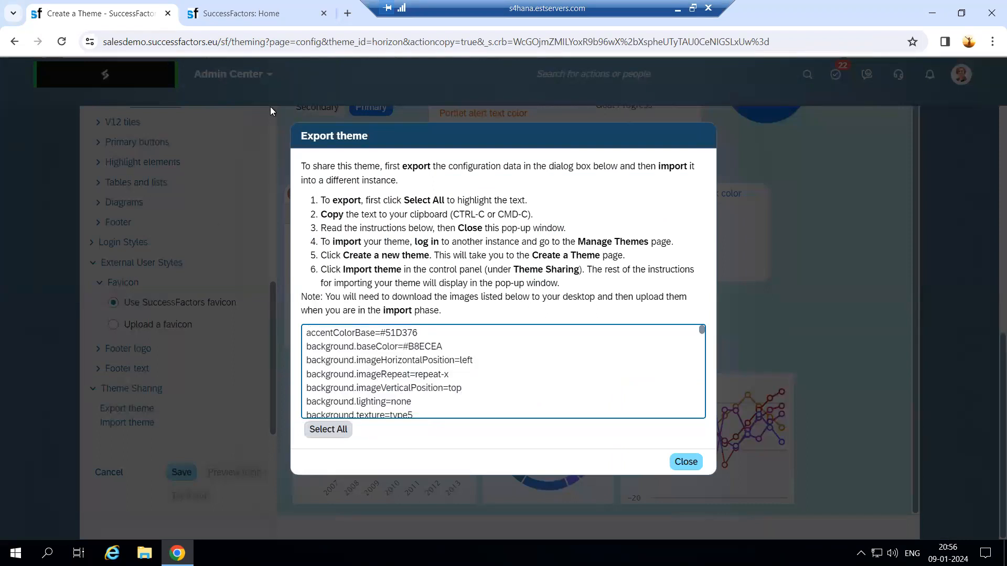
pyautogui.click(329, 339)
pyautogui.moveTo(309, 336); pyautogui.dragTo(443, 434)
pyautogui.hotkey('ctrl', 'c')
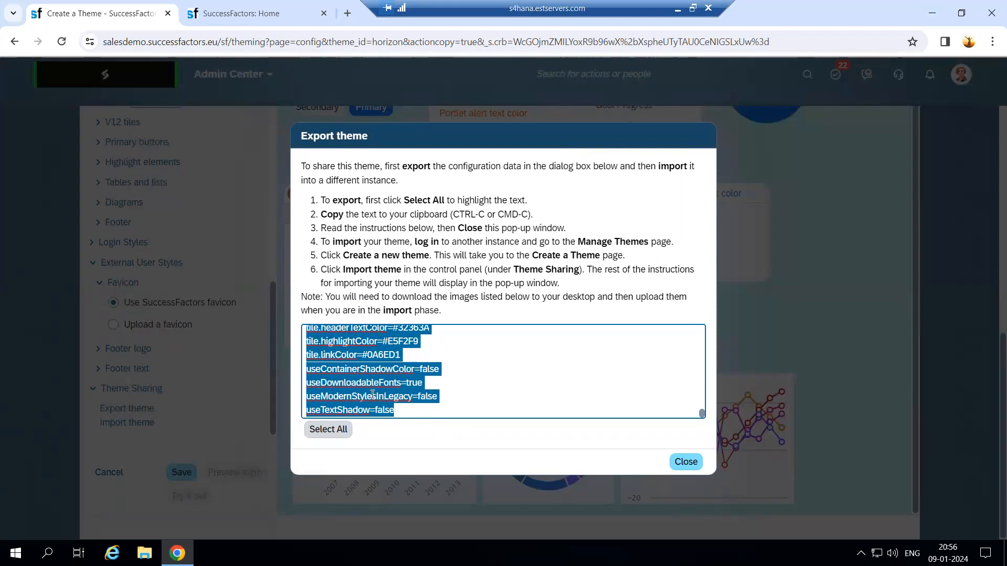
pyautogui.click(328, 430)
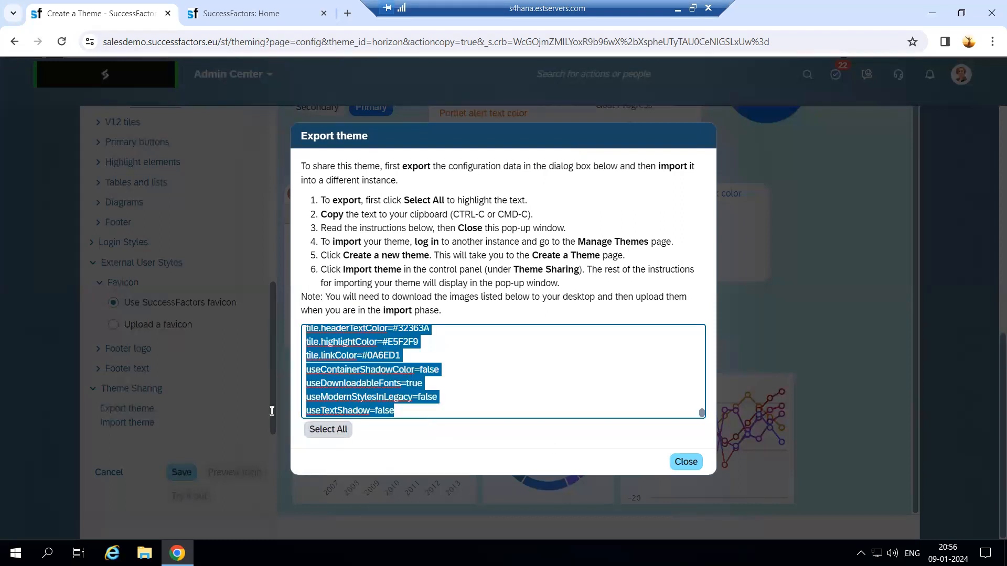
pyautogui.click(687, 464)
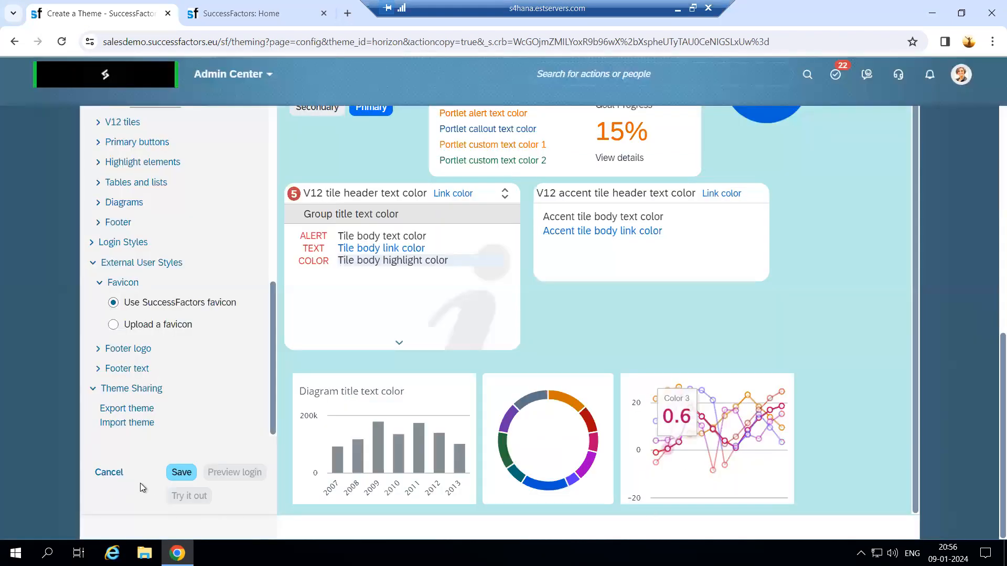
# Import the copied theme configuration data into this theme
pyautogui.click(116, 425)
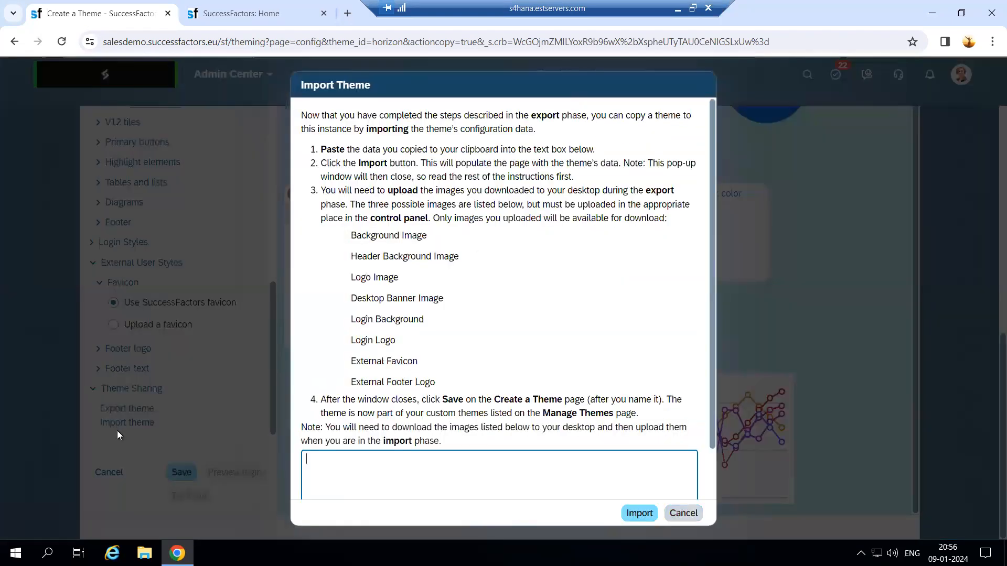
pyautogui.hotkey('ctrl', 'v')
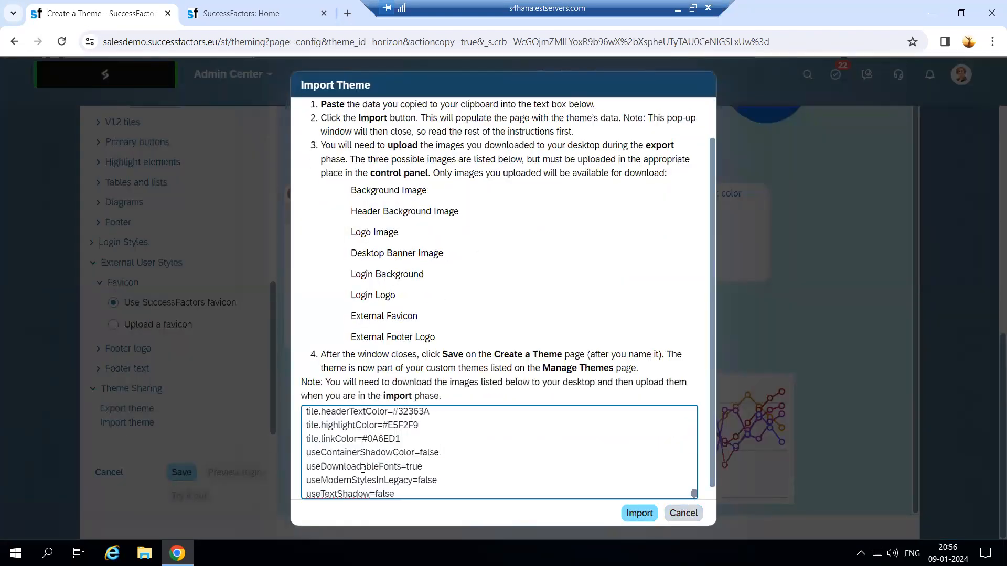
pyautogui.click(653, 520)
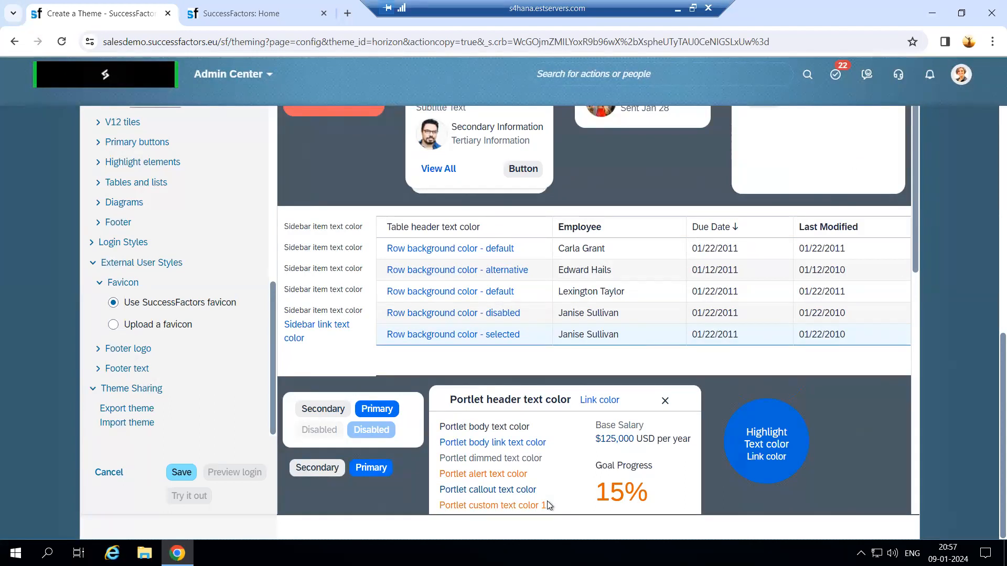
# Save the theme and confirm that its images and configuration may be publicly viewable
pyautogui.click(180, 473)
pyautogui.click(624, 384)
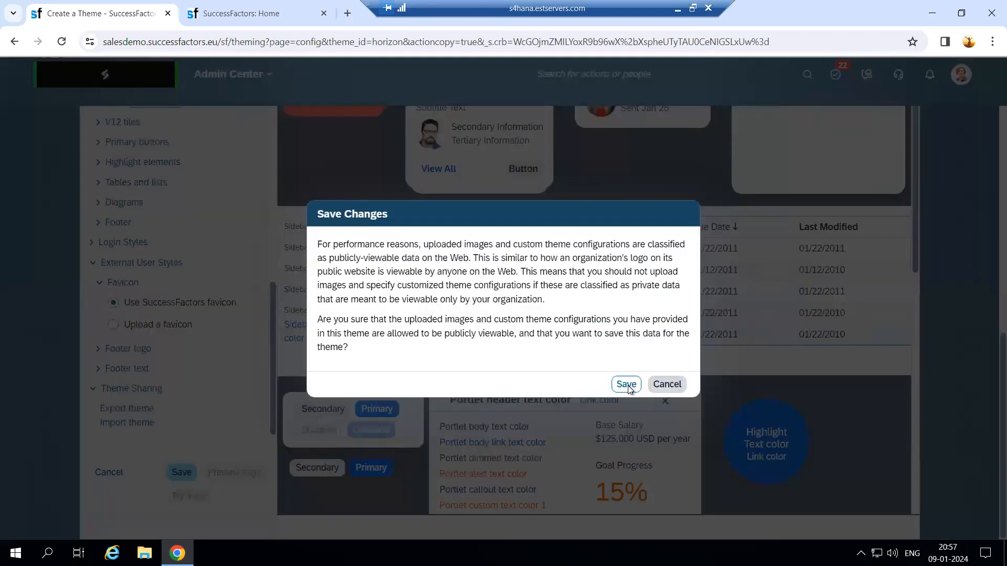
pyautogui.scroll(4, 210, 333)
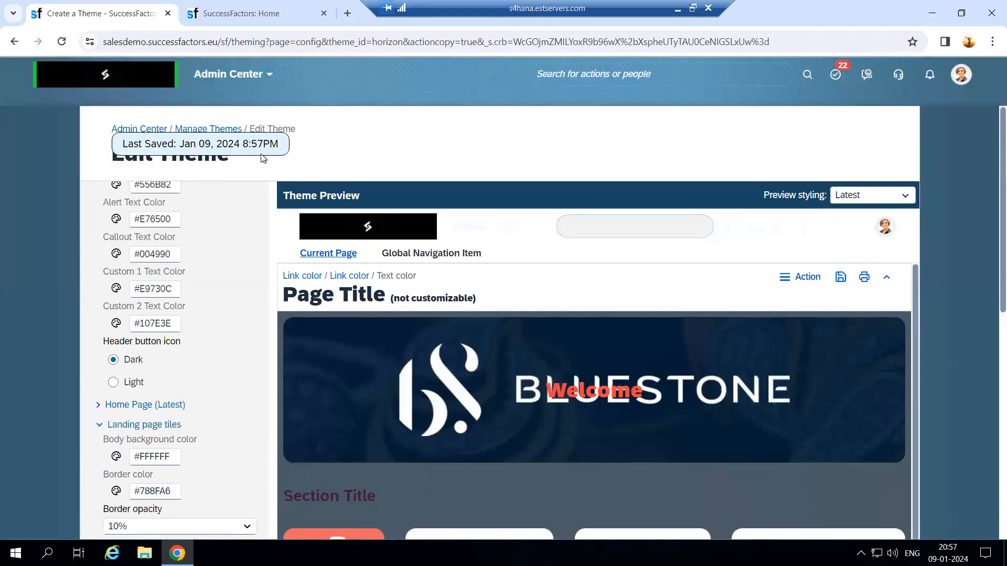
# Go back to the home page, search the actions for "theme manager" and open Theme Manager
pyautogui.click(261, 76)
pyautogui.click(243, 107)
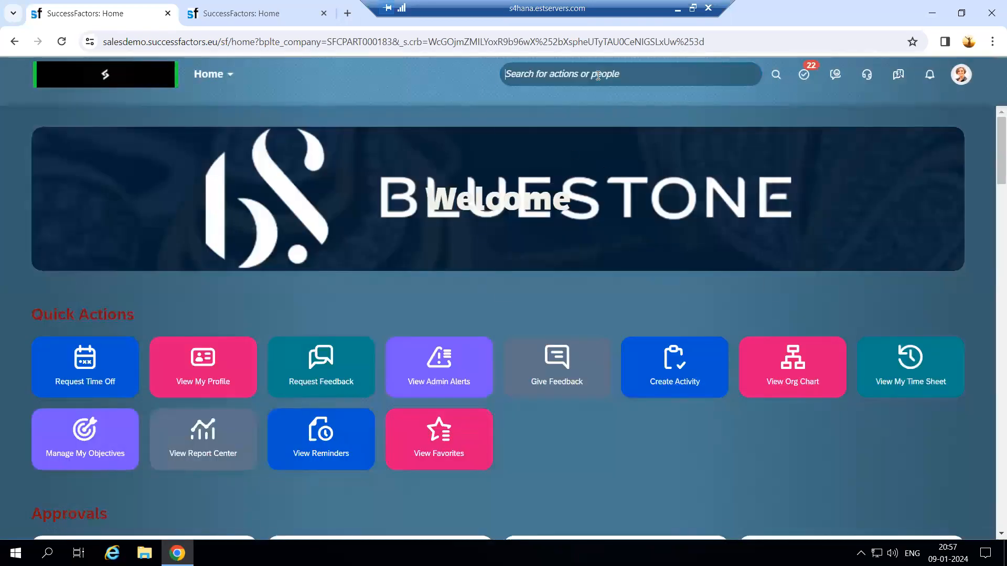
pyautogui.click(598, 75)
pyautogui.write('theme manager')
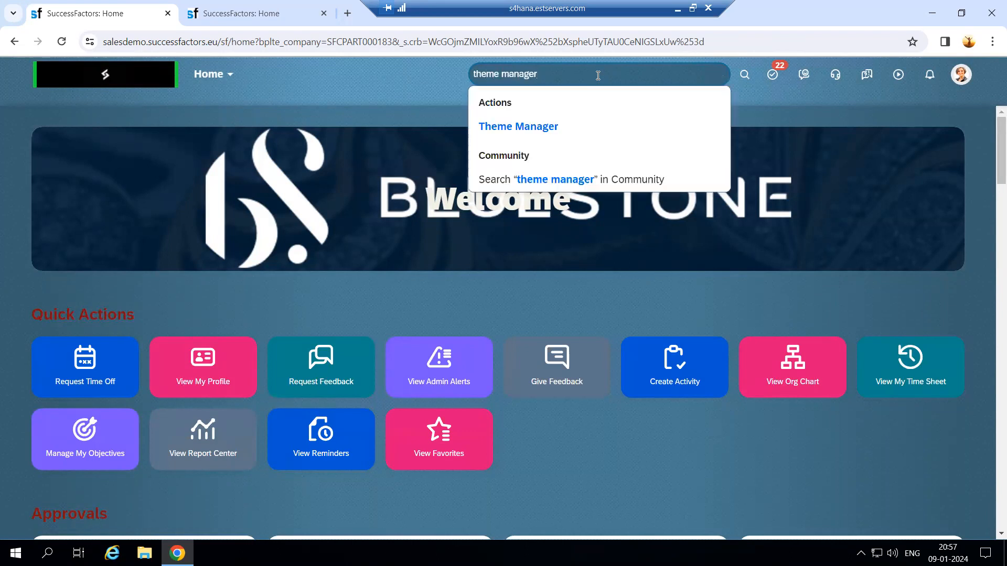
pyautogui.click(533, 123)
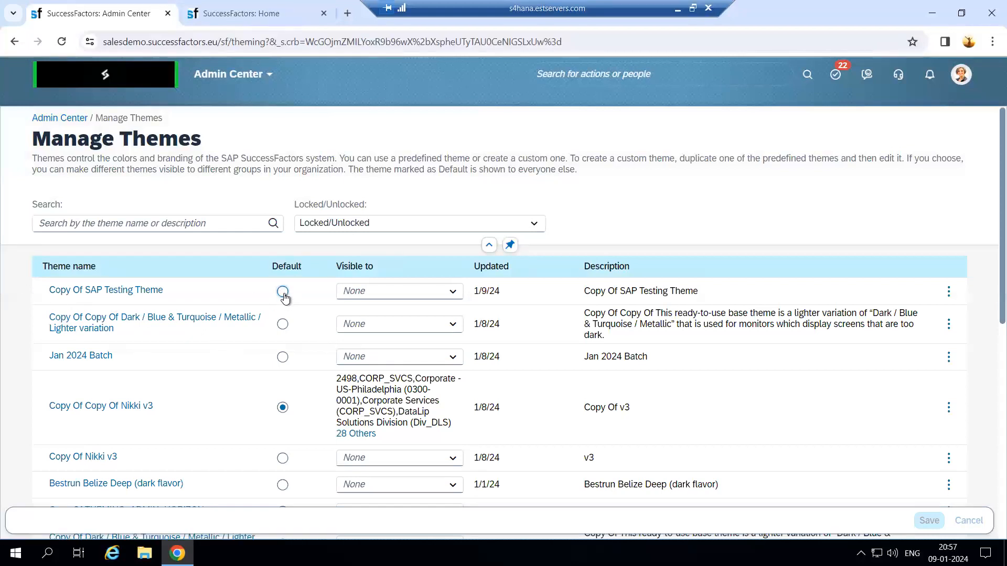
# Glance at the home page in the second browser tab, and make Copy Of SAP Testing Theme the default theme
pyautogui.click(209, 14)
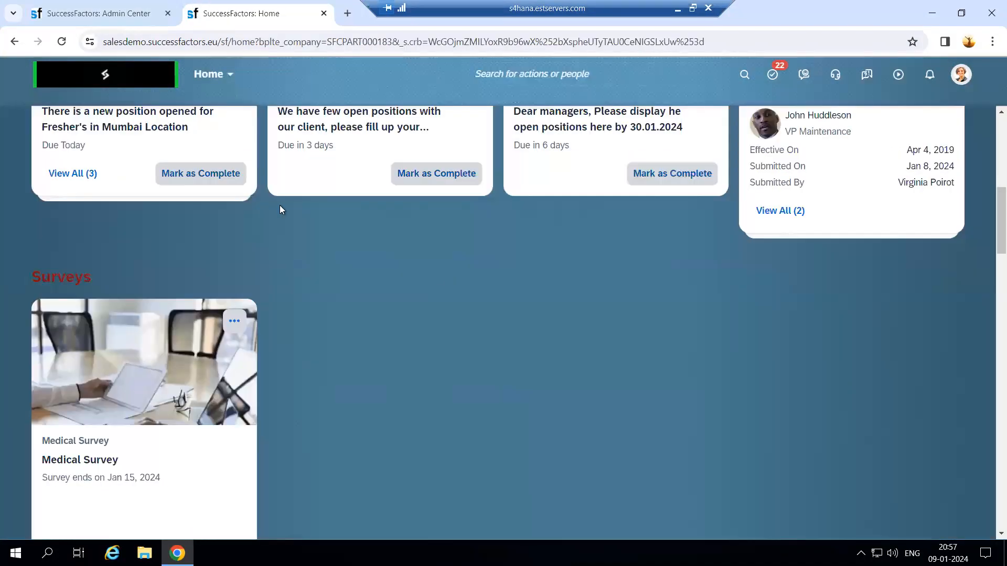
pyautogui.click(59, 6)
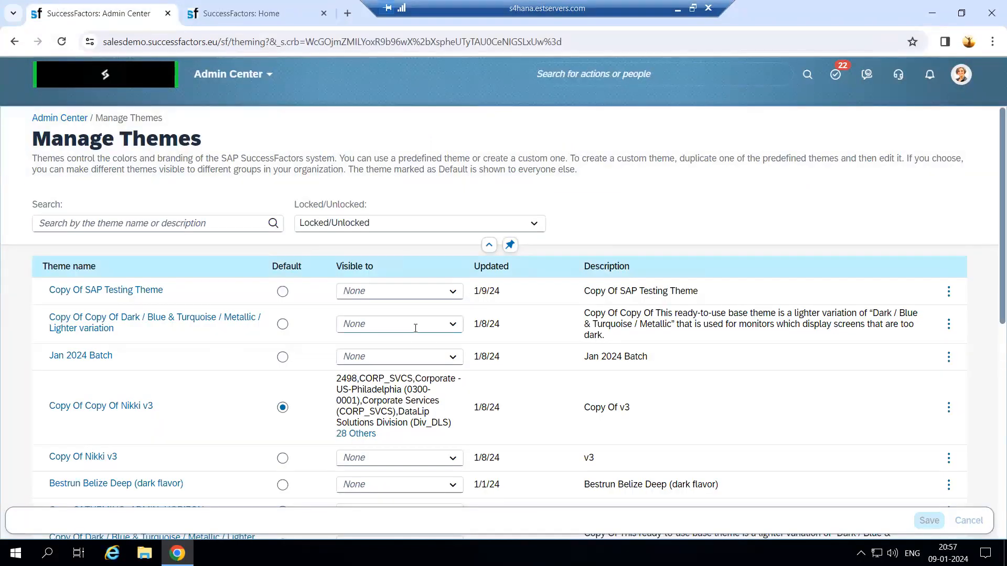
pyautogui.click(284, 293)
# Review all groups Copy Of SAP Testing Theme is visible to, and save and confirm the default theme change
pyautogui.doubleClick(358, 342)
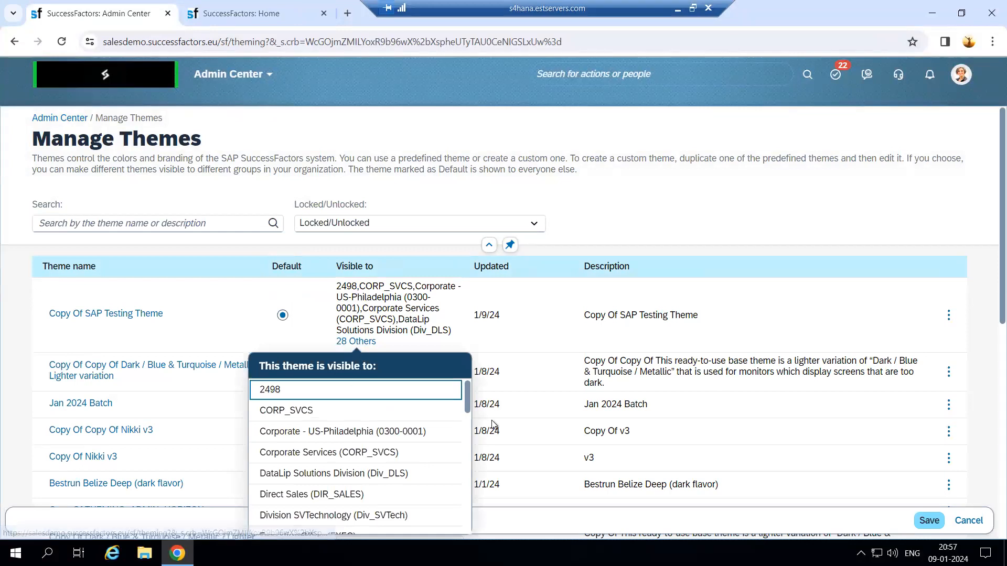
pyautogui.scroll(-3, 361, 417)
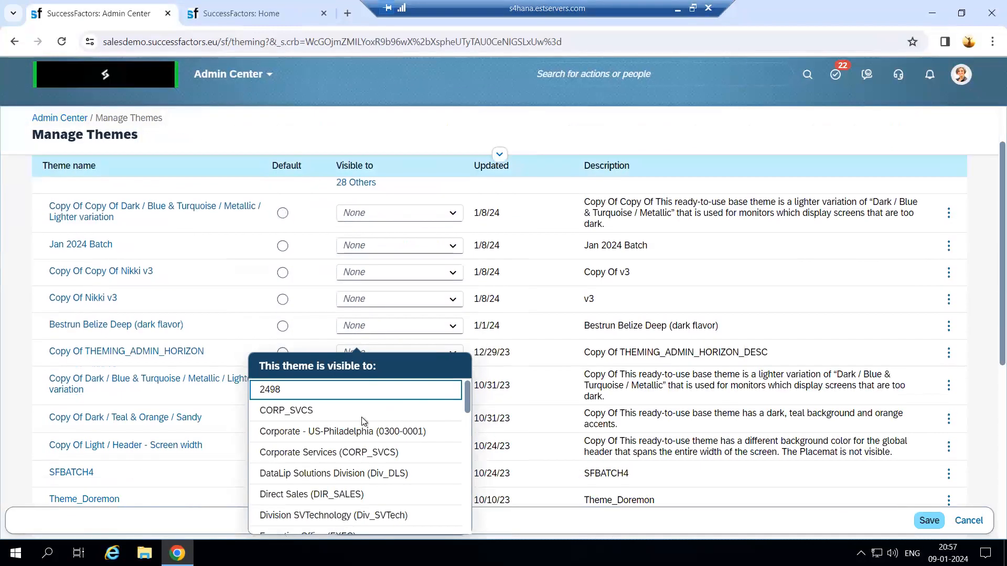
pyautogui.click(359, 184)
pyautogui.scroll(-5, 312, 529)
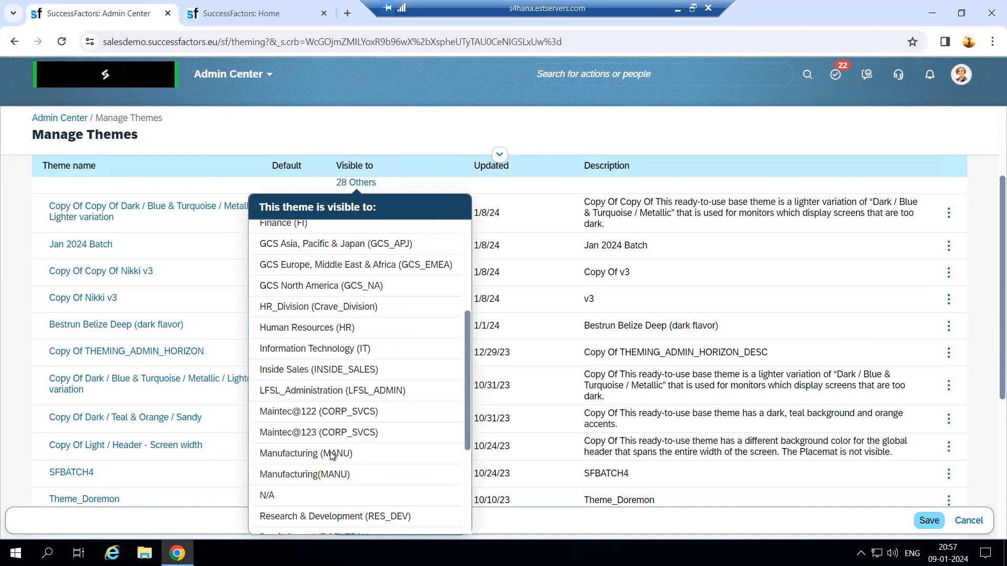
pyautogui.scroll(4, 308, 275)
pyautogui.scroll(3, 227, 187)
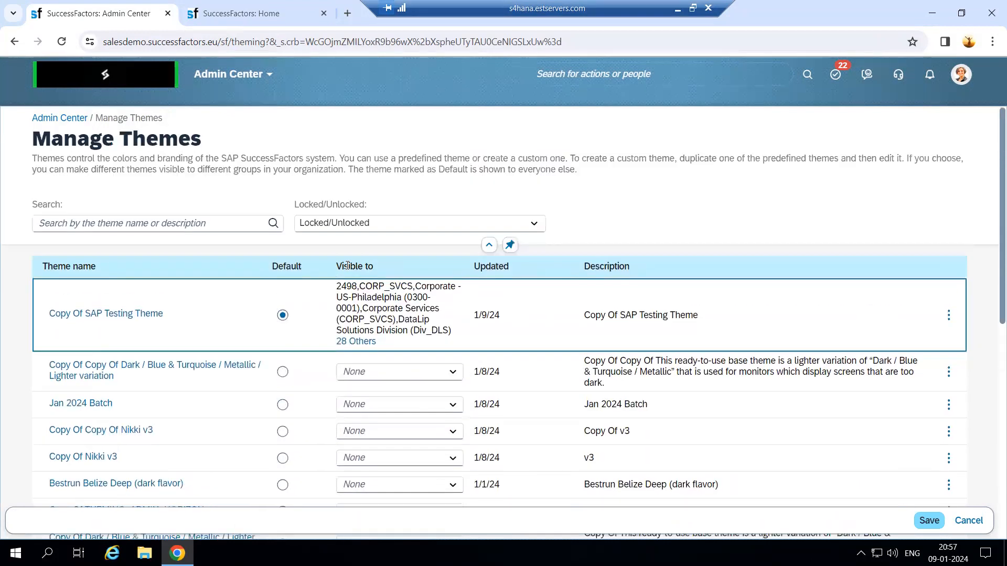
pyautogui.click(929, 521)
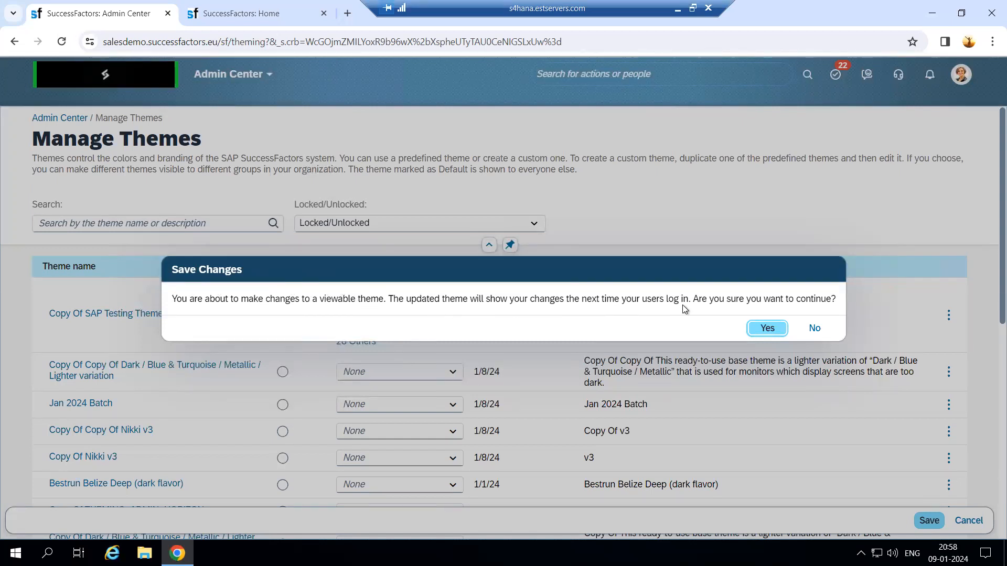
pyautogui.click(766, 329)
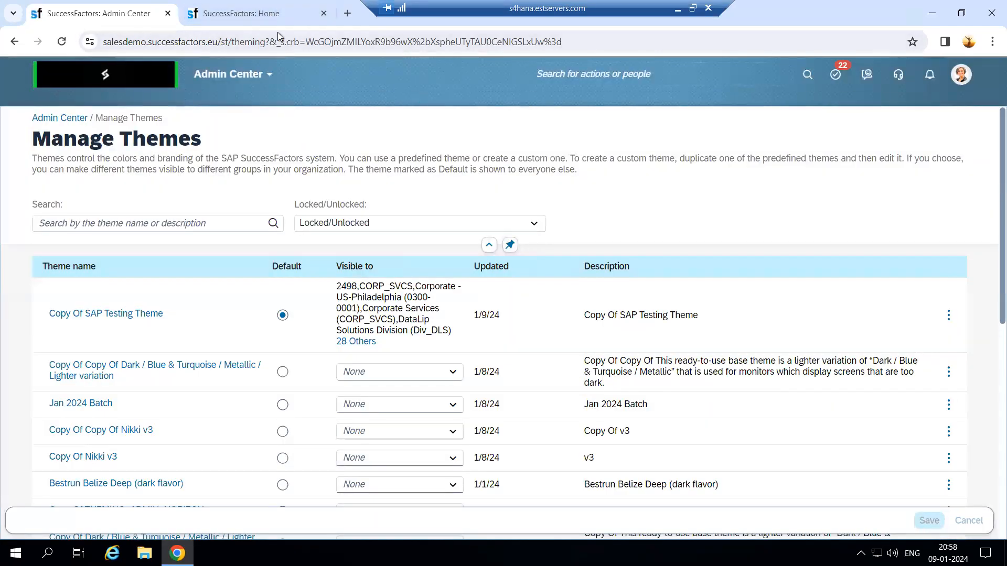
# Log out of the account and log back in with the prefilled credentials to apply the new default theme
pyautogui.click(961, 75)
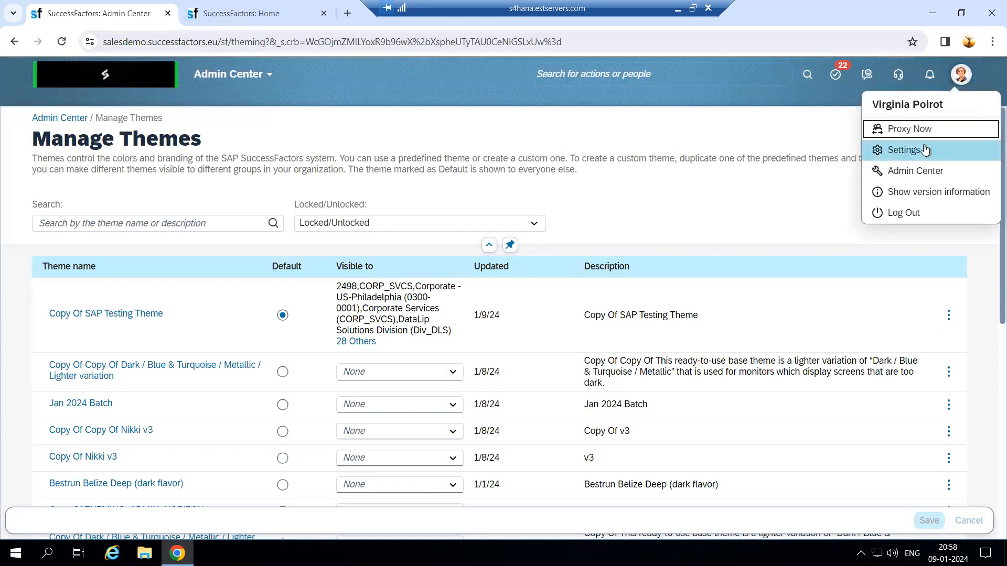
pyautogui.click(904, 213)
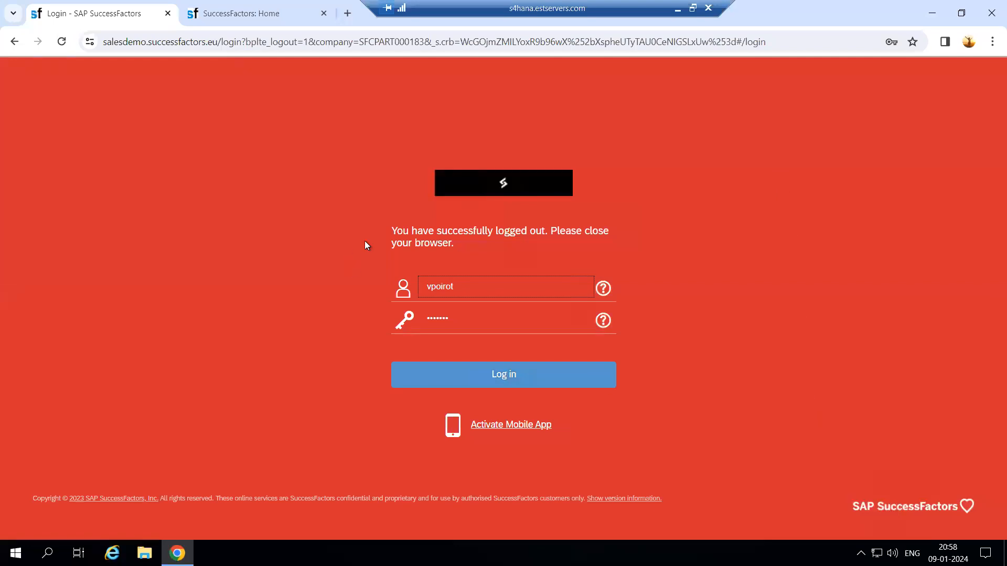
pyautogui.moveTo(389, 236); pyautogui.dragTo(503, 250)
pyautogui.moveTo(376, 234); pyautogui.dragTo(470, 241)
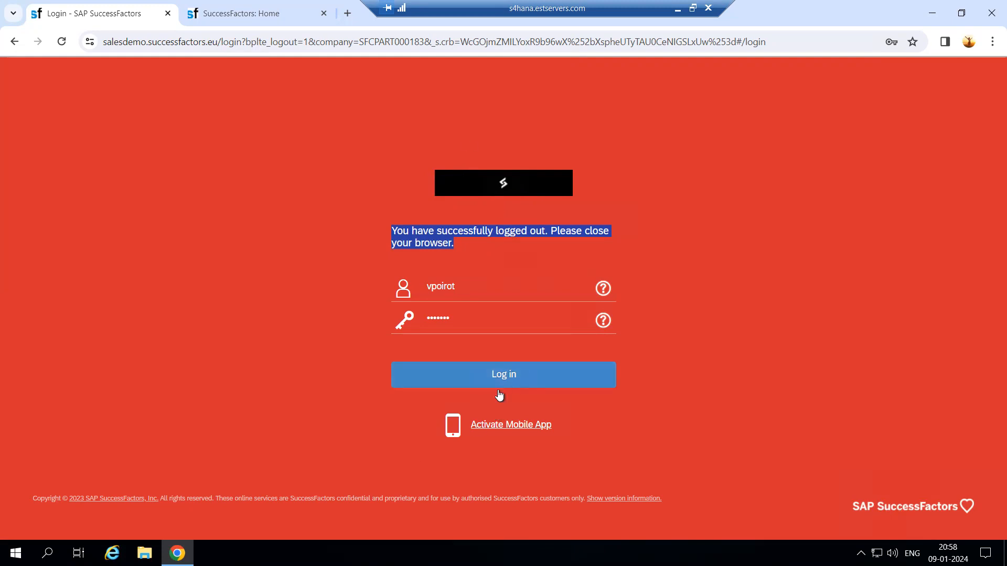
pyautogui.click(512, 378)
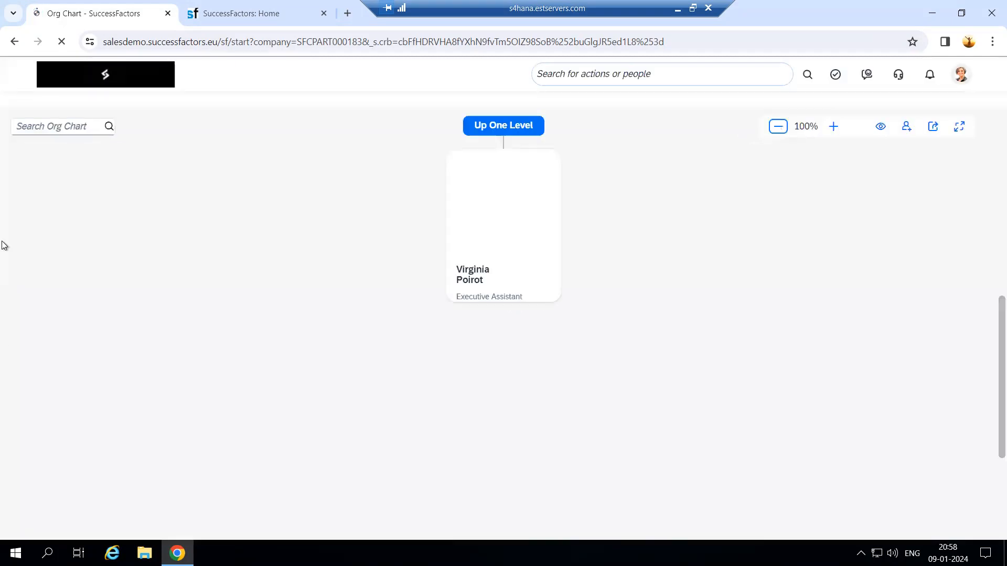
# Go to the home page and examine the new theme on the banner, Quick Actions tiles and cards below
pyautogui.click(243, 76)
pyautogui.click(226, 98)
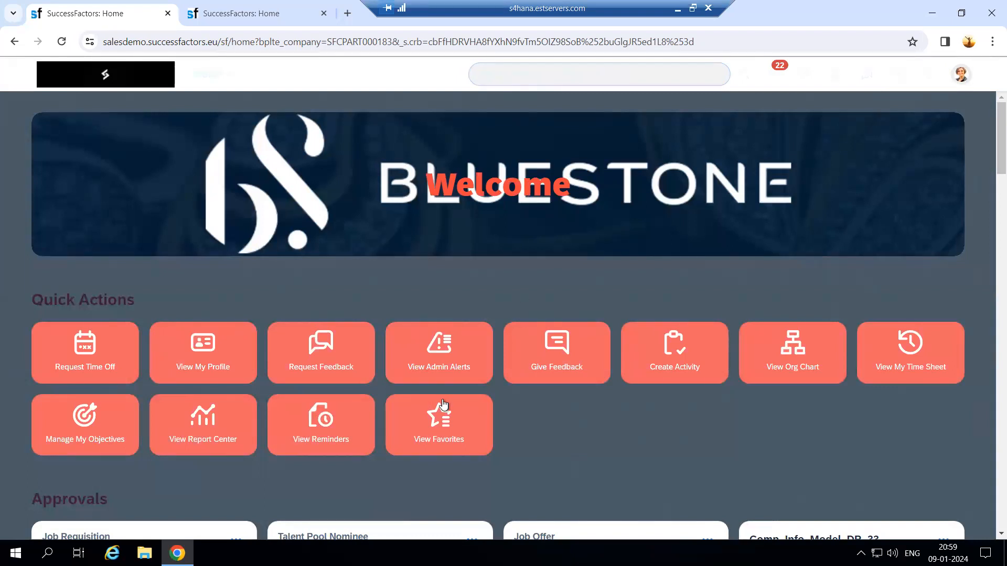
pyautogui.scroll(-3, 525, 297)
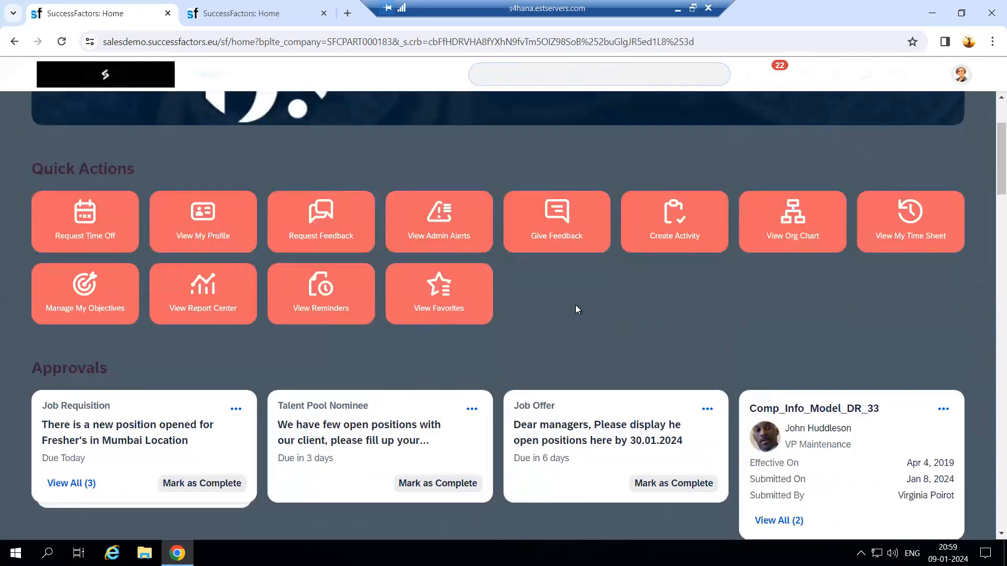
pyautogui.scroll(-5, 575, 309)
pyautogui.scroll(8, 571, 377)
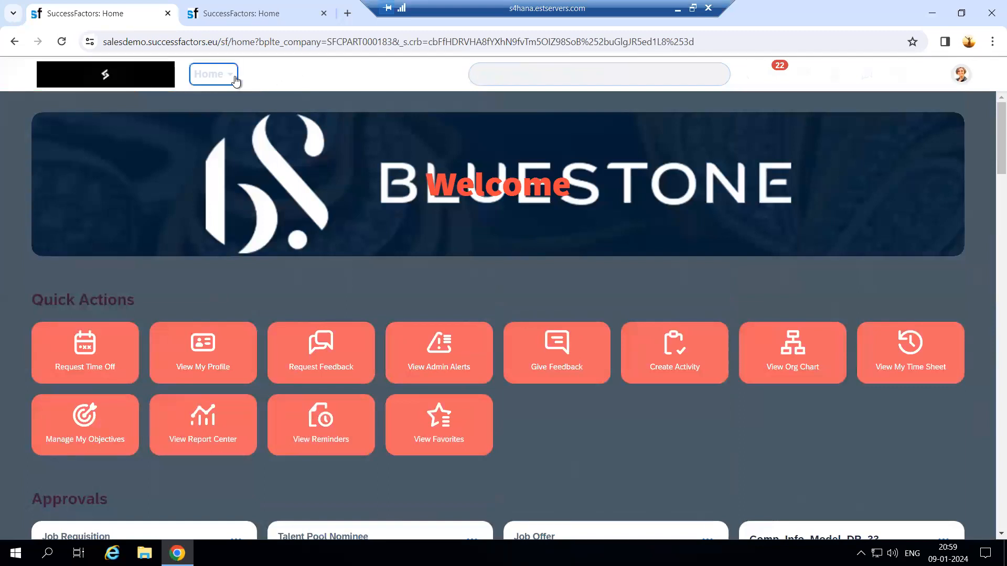
# Check the module navigation list under the new theme, and look over the Quick Actions and Approvals sections again
pyautogui.click(233, 79)
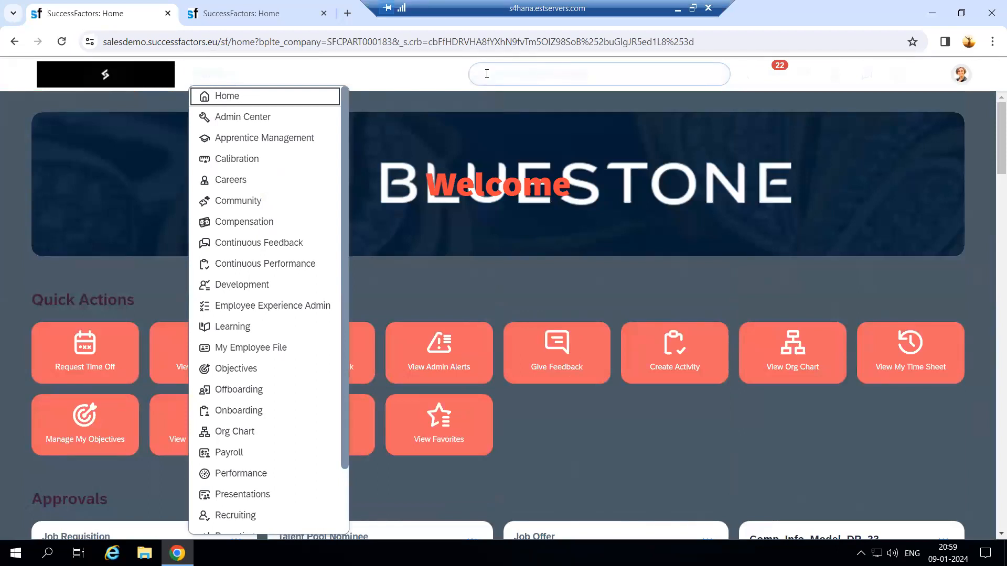
pyautogui.click(355, 76)
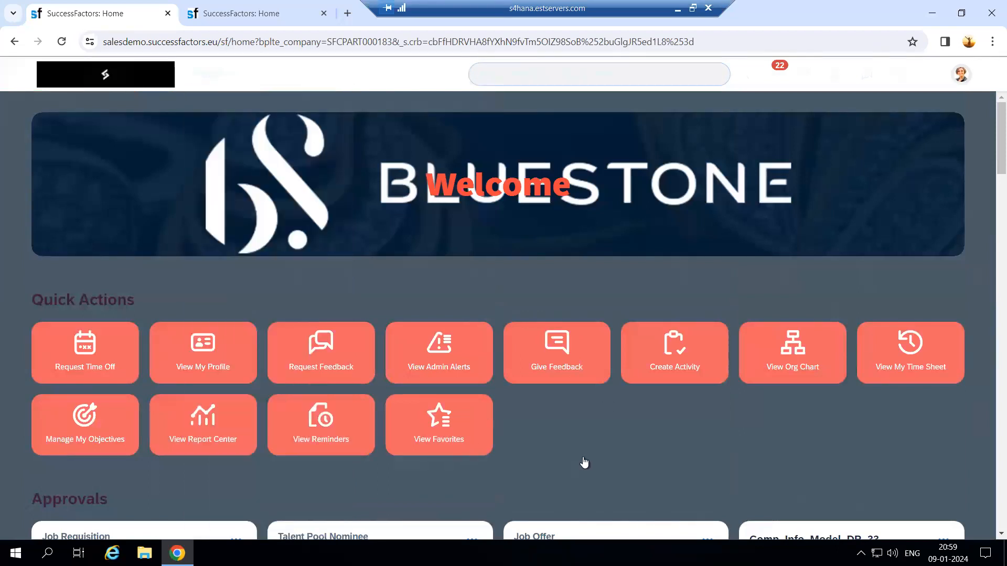
pyautogui.scroll(-4, 584, 463)
pyautogui.scroll(3, 989, 114)
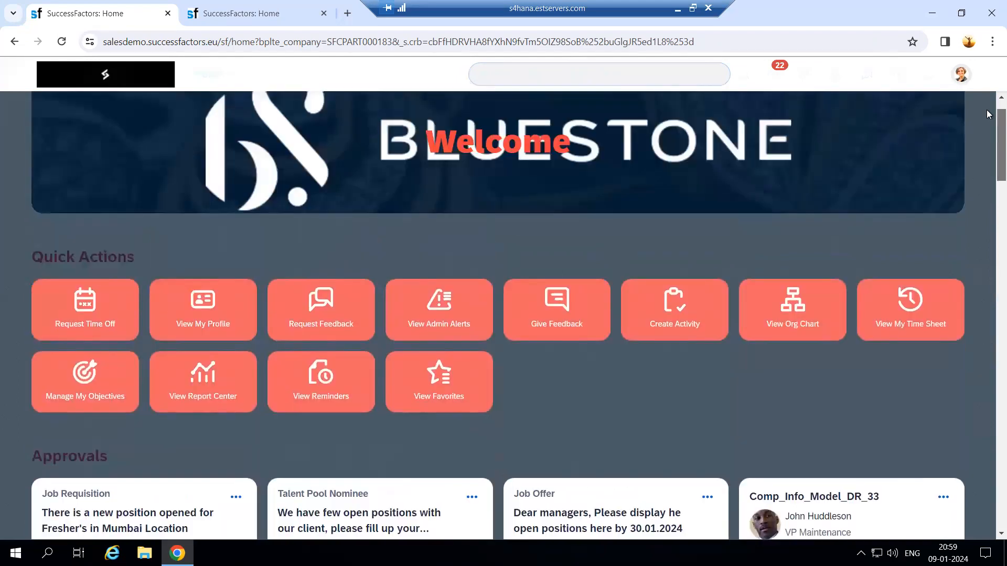
pyautogui.scroll(1, 989, 113)
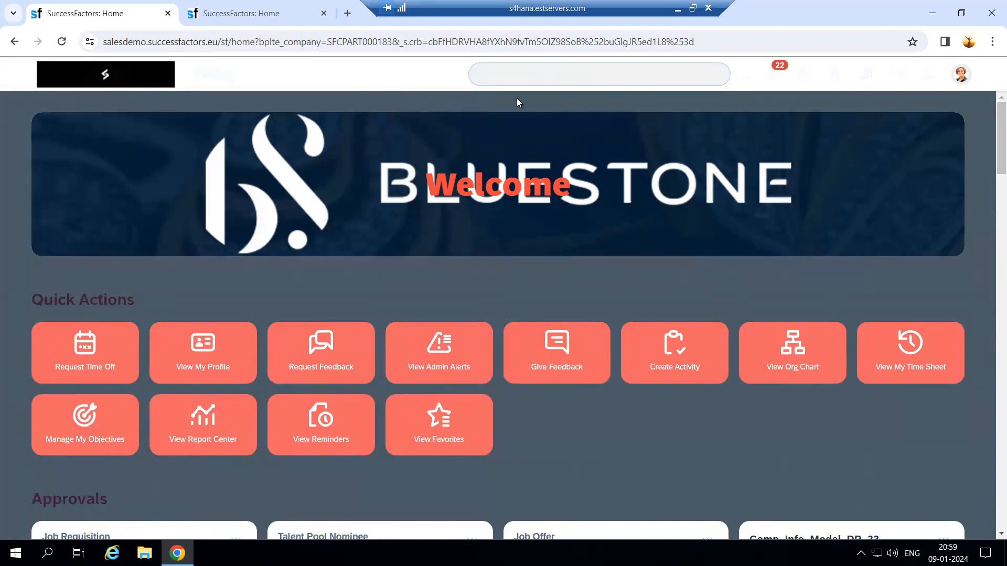
# Search the actions for "Manage Home Page" and open the Manage Home Page admin tool
pyautogui.click(557, 71)
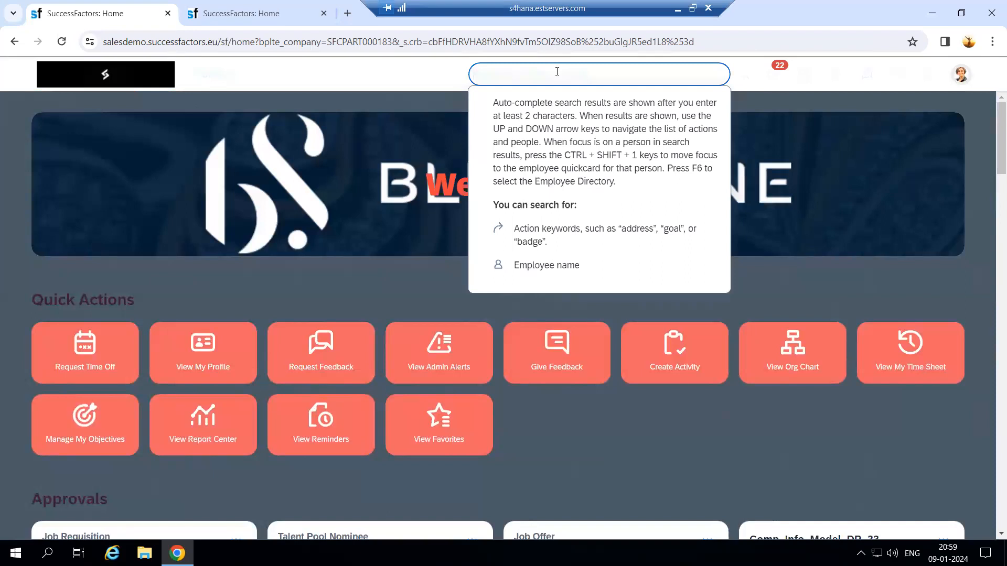
pyautogui.write('Manage Home P')
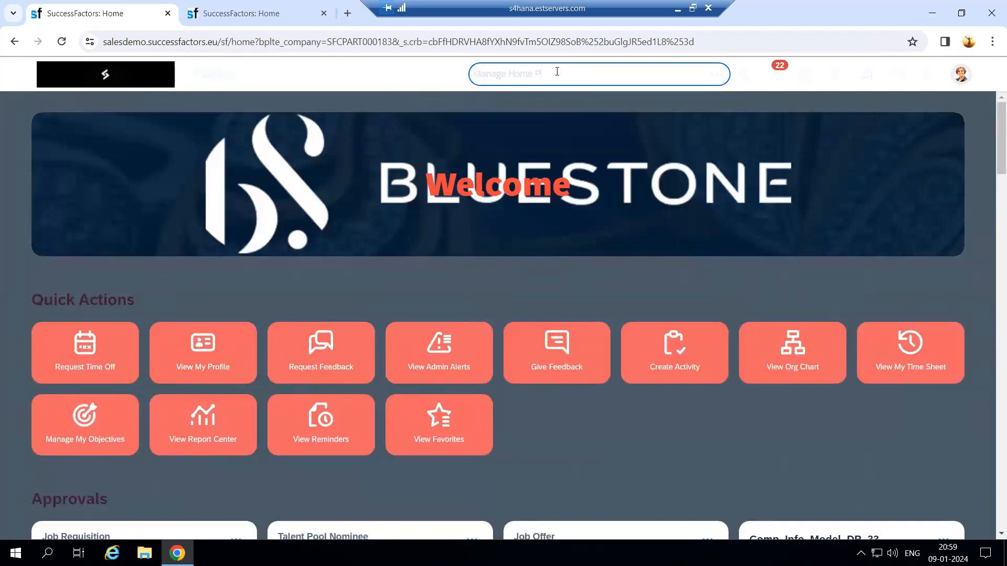
pyautogui.write('age')
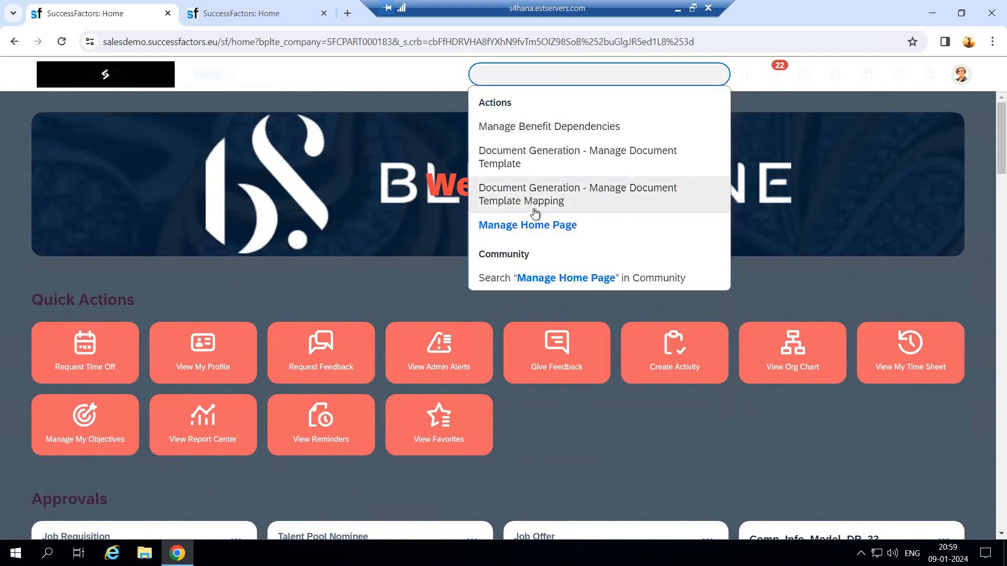
pyautogui.click(530, 225)
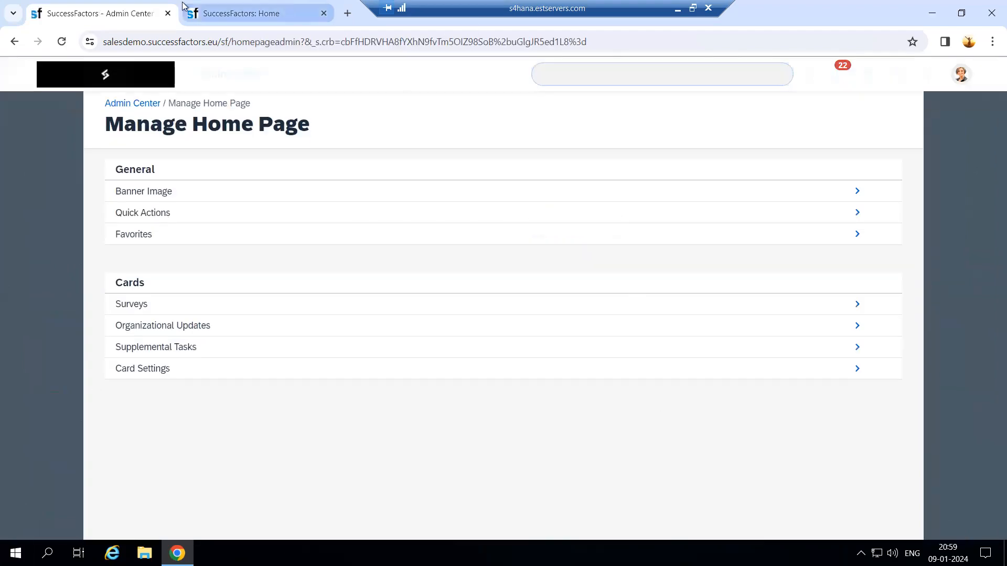
# In the second browser tab, dismiss the active-session warning and reopen the home page, and return to Manage Home Page
pyautogui.click(266, 7)
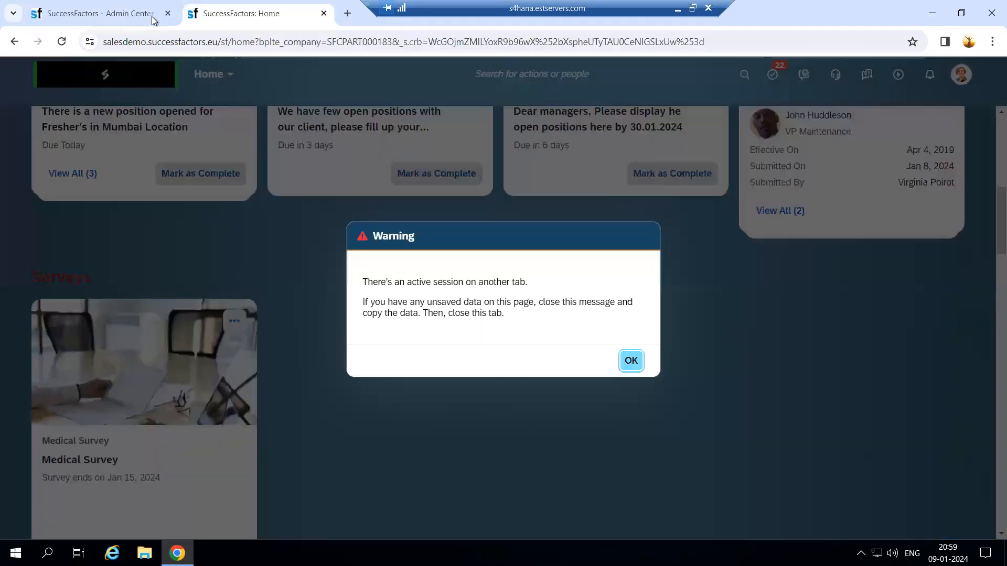
pyautogui.click(641, 363)
pyautogui.click(208, 74)
pyautogui.click(207, 100)
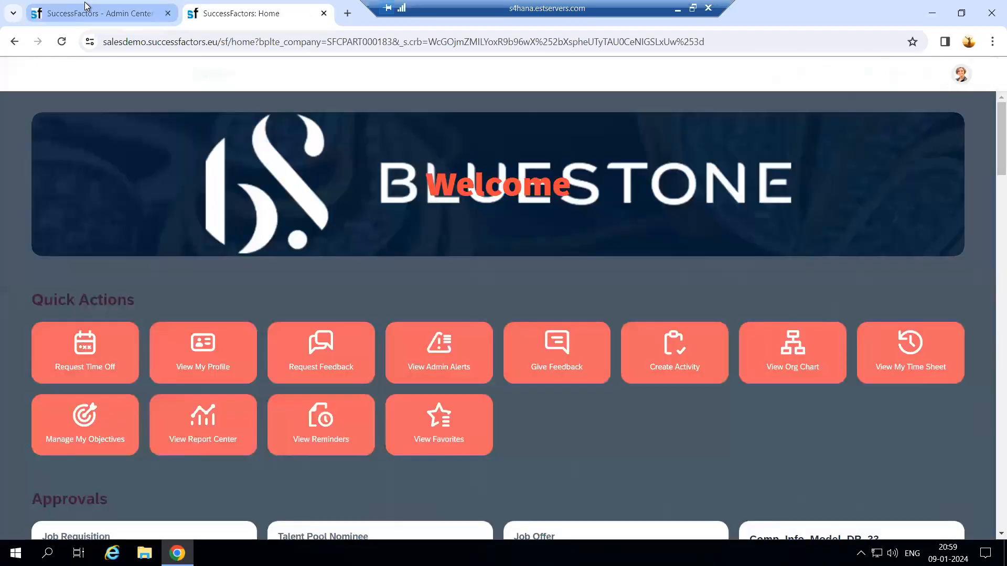
pyautogui.click(86, 12)
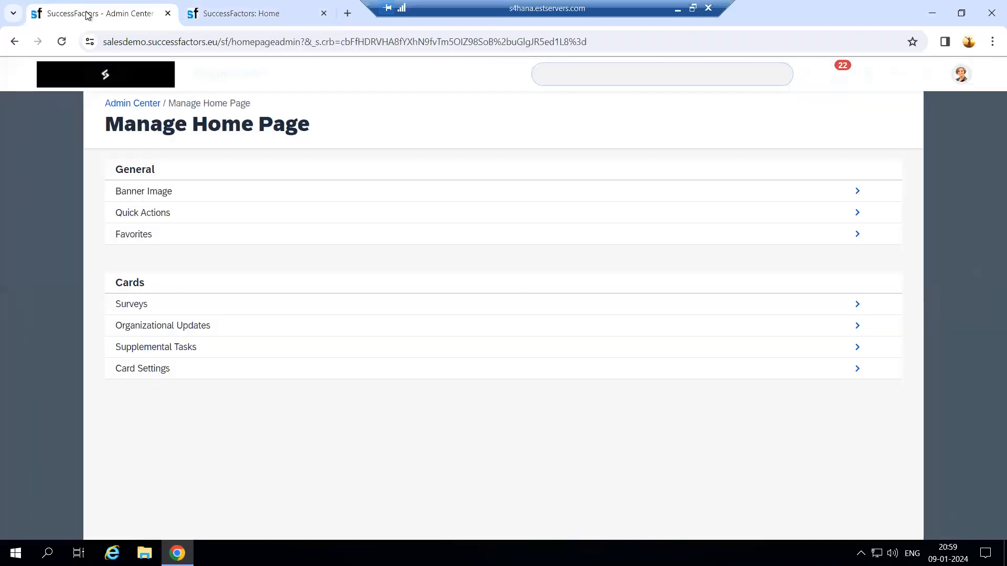
pyautogui.click(250, 6)
pyautogui.click(63, 8)
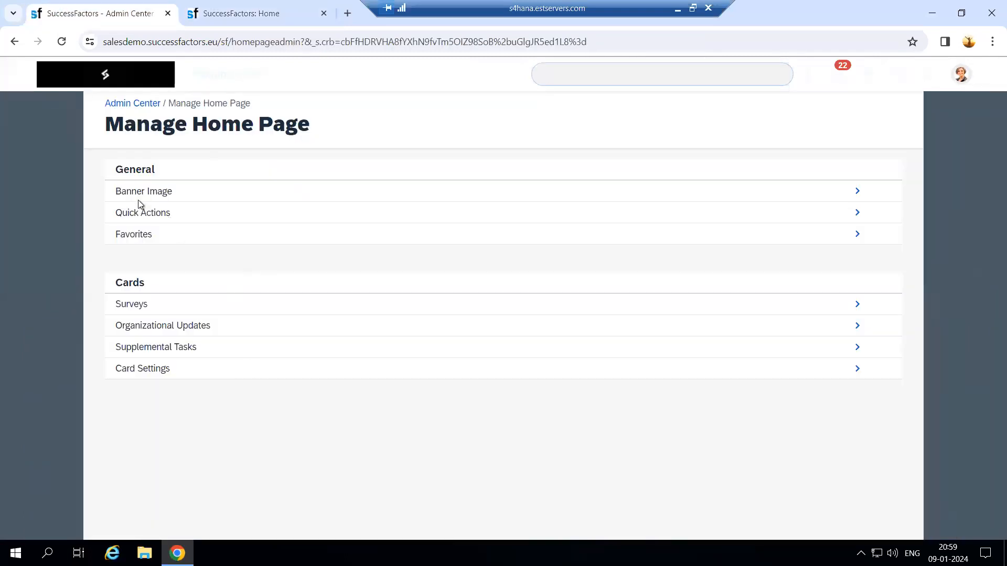
# Compare the General entries Banner Image, Quick Actions and Favorites in Manage Home Page with the matching areas of the home page
pyautogui.moveTo(171, 189); pyautogui.dragTo(211, 227)
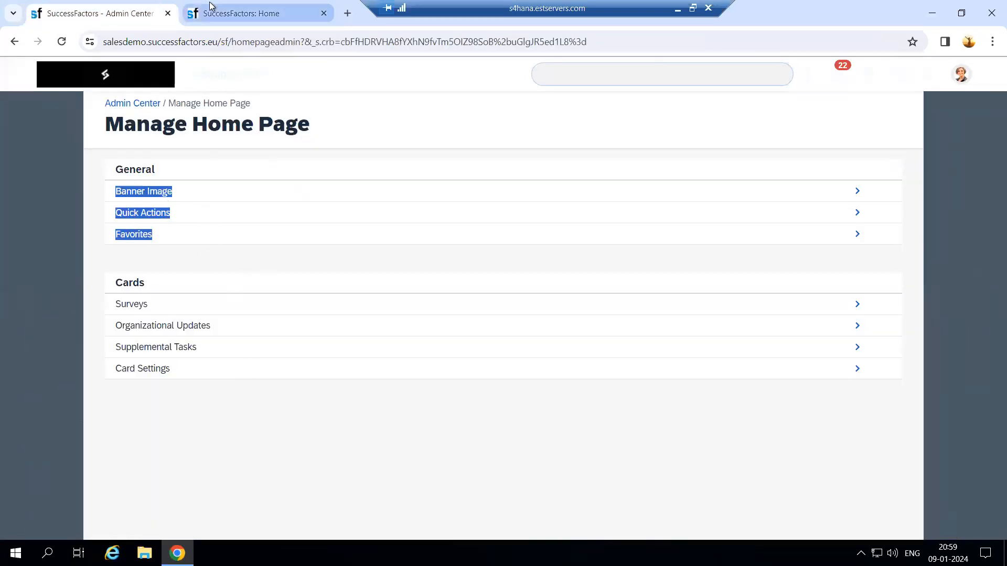
pyautogui.click(145, 245)
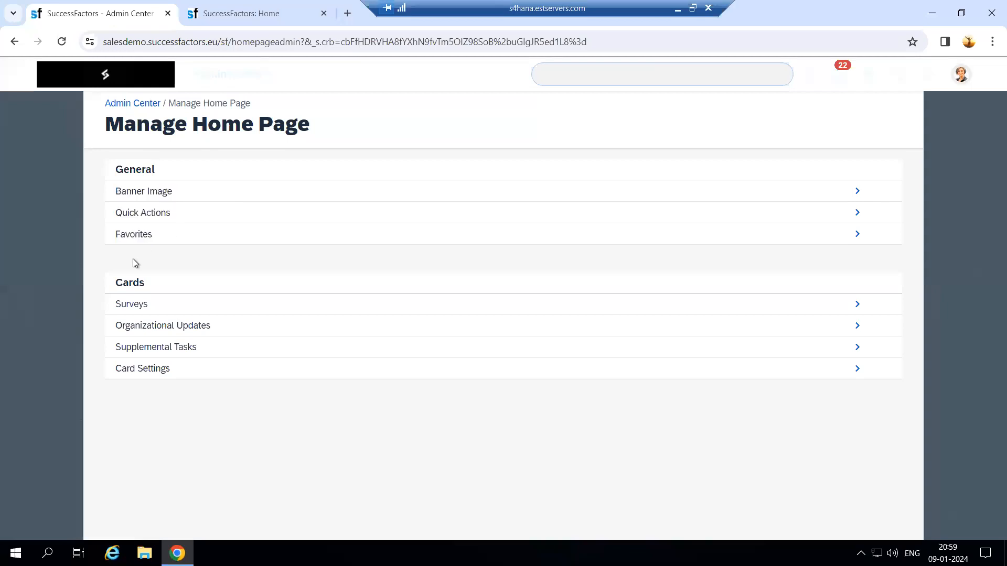
pyautogui.hotkey('ctrl', 'Tab')
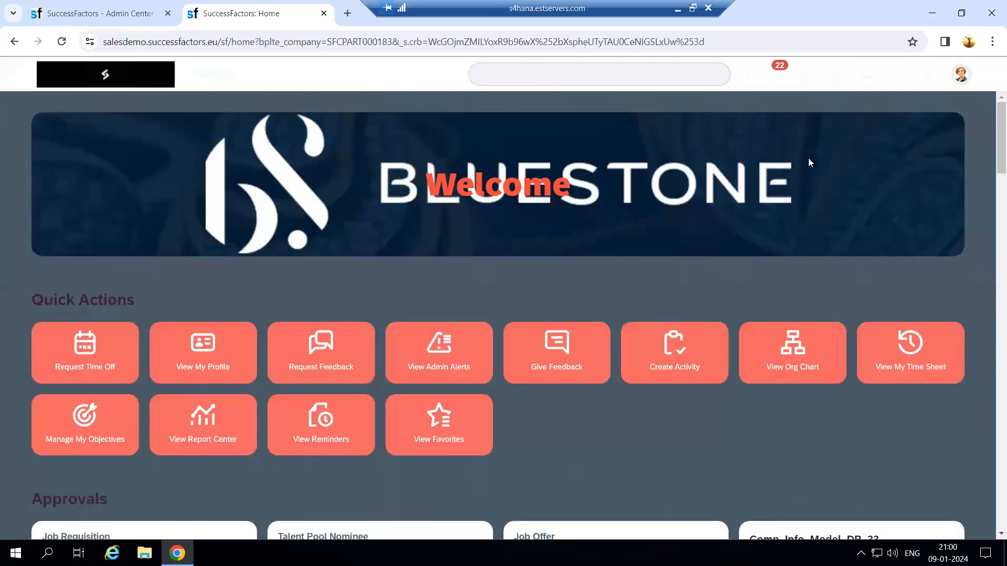
pyautogui.moveTo(39, 301); pyautogui.dragTo(474, 443)
pyautogui.scroll(-2, 163, 430)
pyautogui.scroll(2, 163, 430)
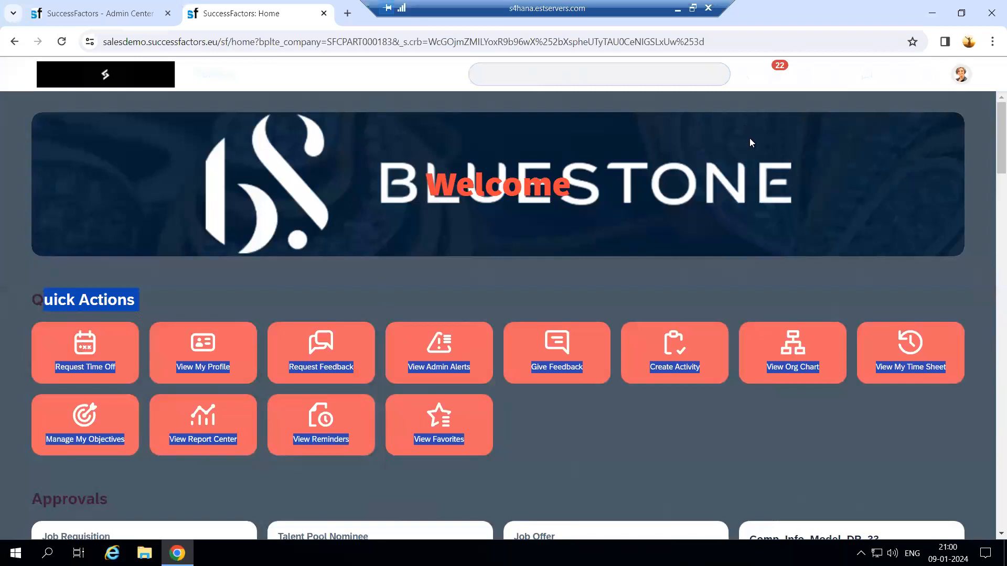
pyautogui.click(75, 13)
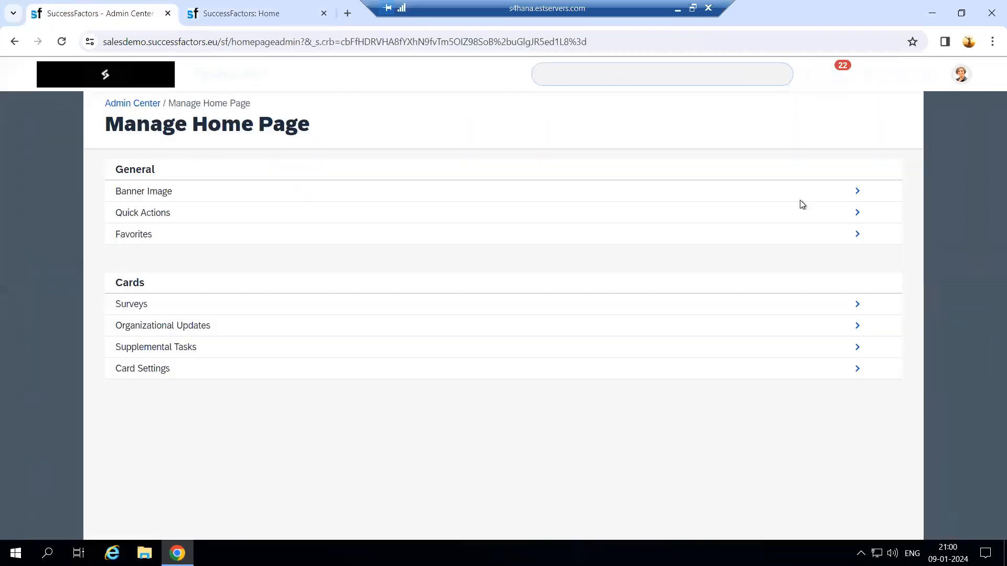
# Open the Banner Image settings, select Use default banner image, and save and confirm the change
pyautogui.click(857, 191)
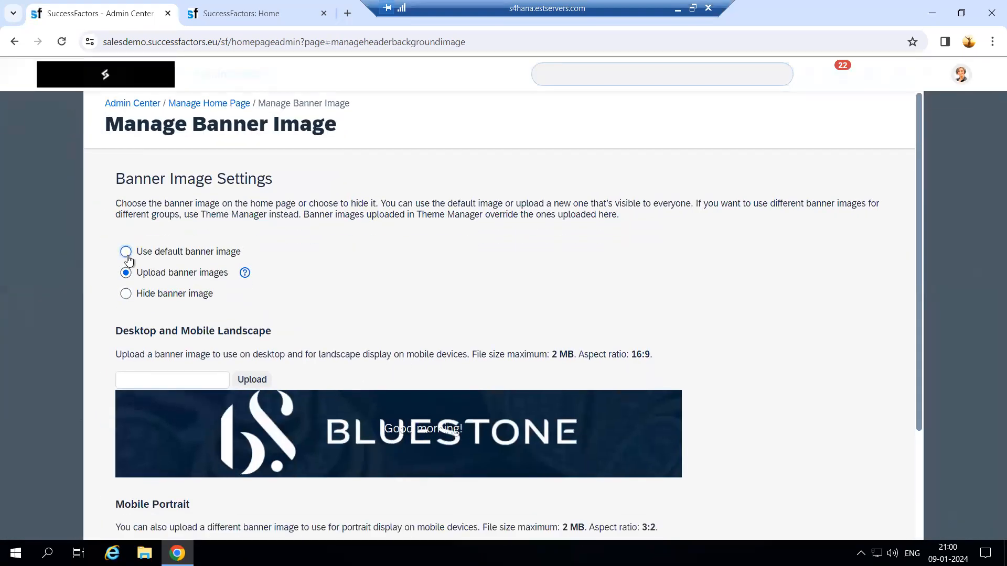
pyautogui.click(127, 255)
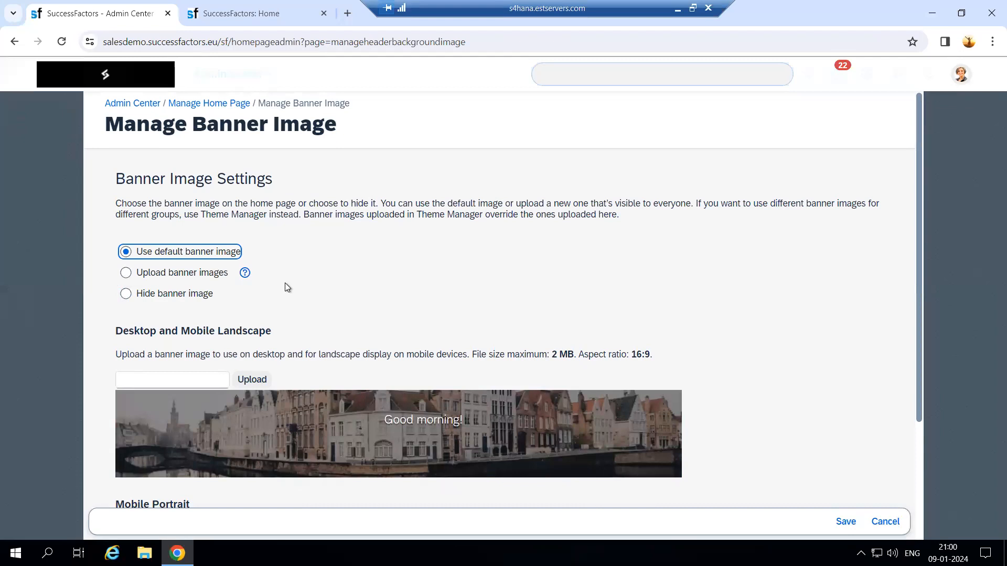
pyautogui.scroll(-3, 316, 437)
pyautogui.click(846, 524)
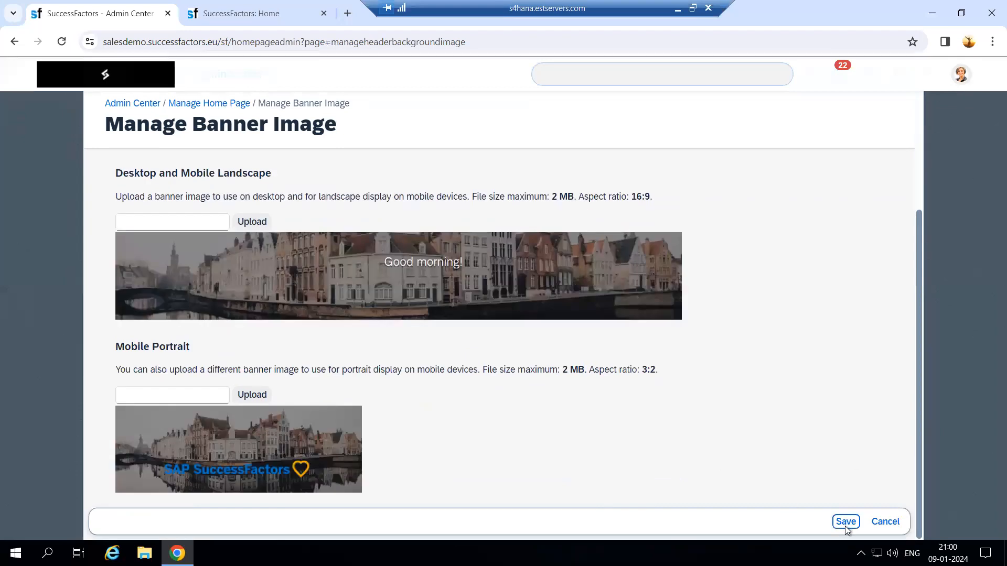
pyautogui.click(649, 361)
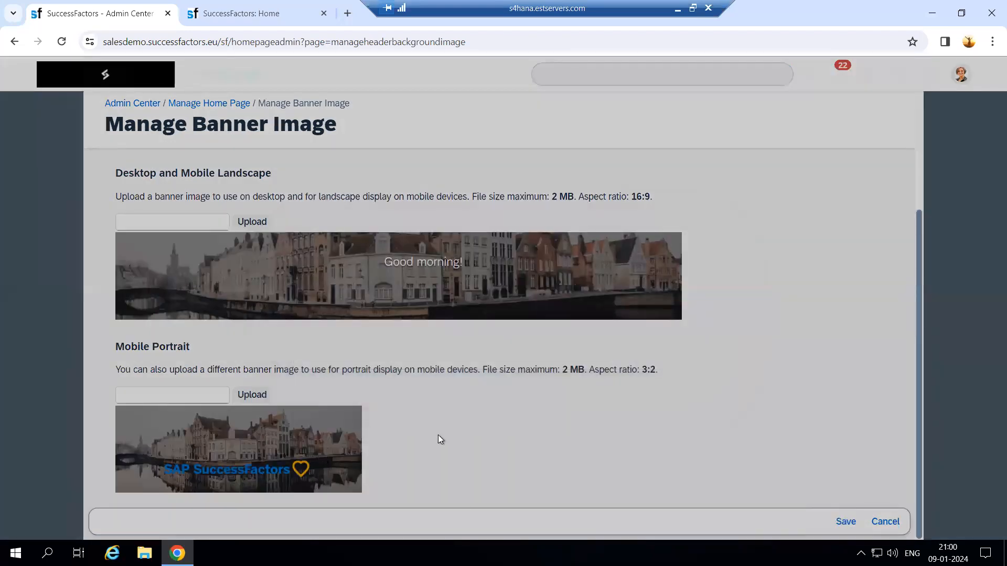
# Reload the home page in the second browser tab to check the default banner, and return to Manage Banner Image
pyautogui.click(241, 13)
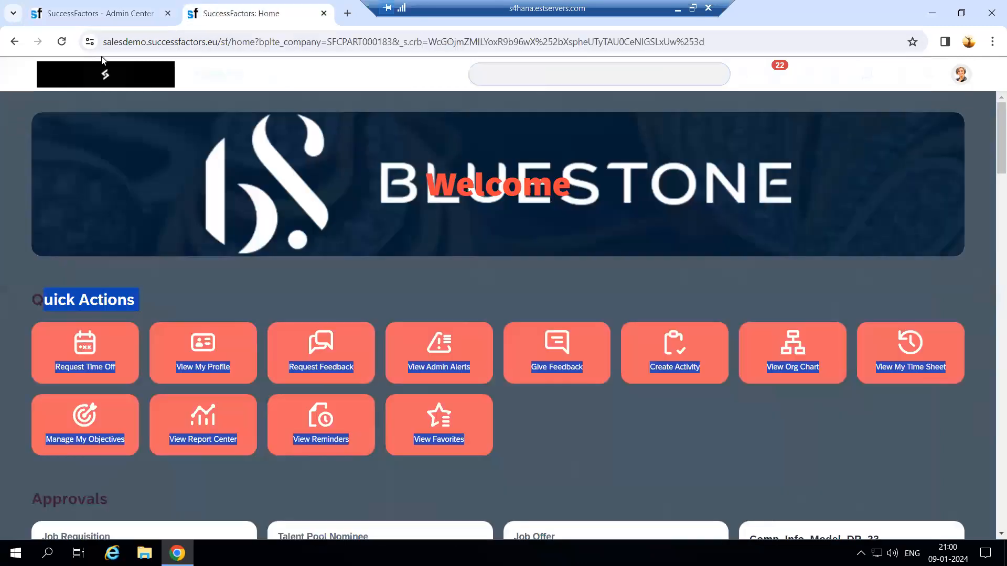
pyautogui.click(61, 42)
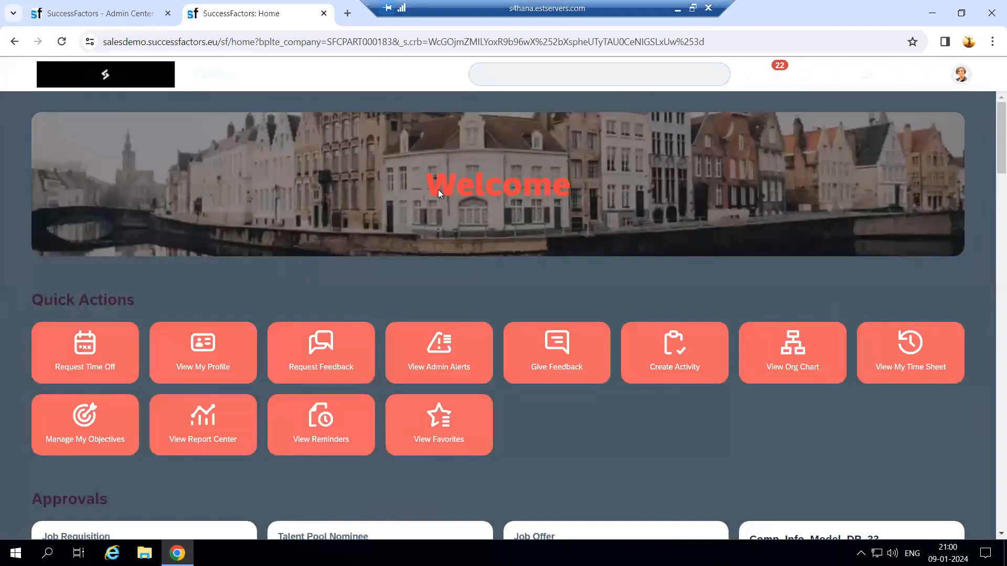
pyautogui.click(105, 13)
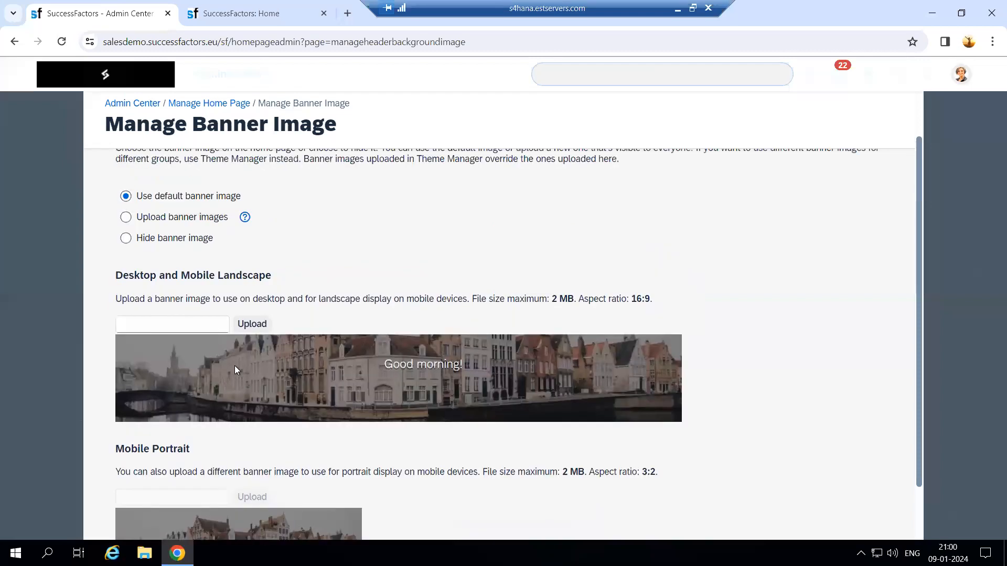
# Select Upload banner images, read the Desktop and Mobile Landscape requirements, and upload channels4_banner from Downloads as the landscape banner
pyautogui.click(126, 217)
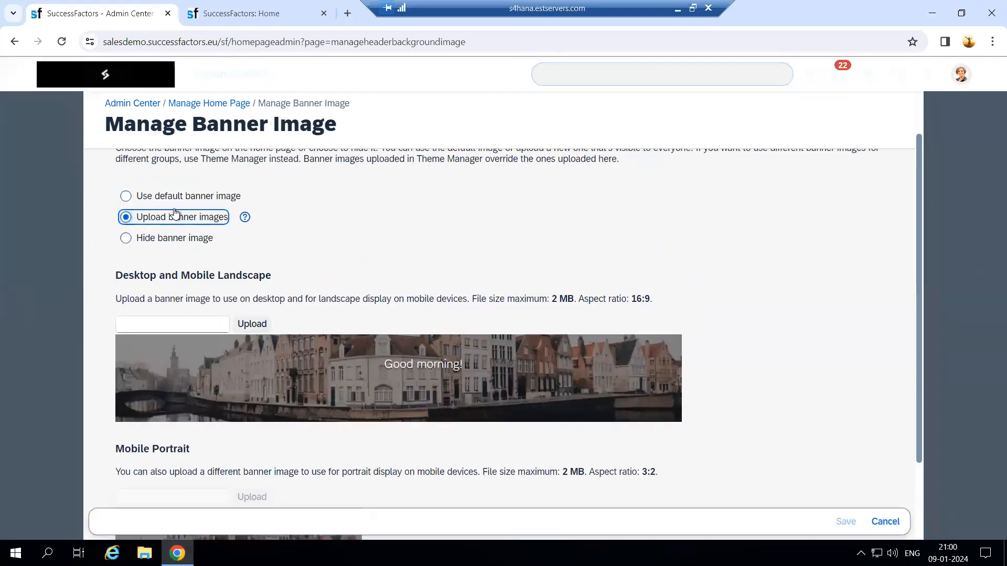
pyautogui.moveTo(113, 303); pyautogui.dragTo(656, 304)
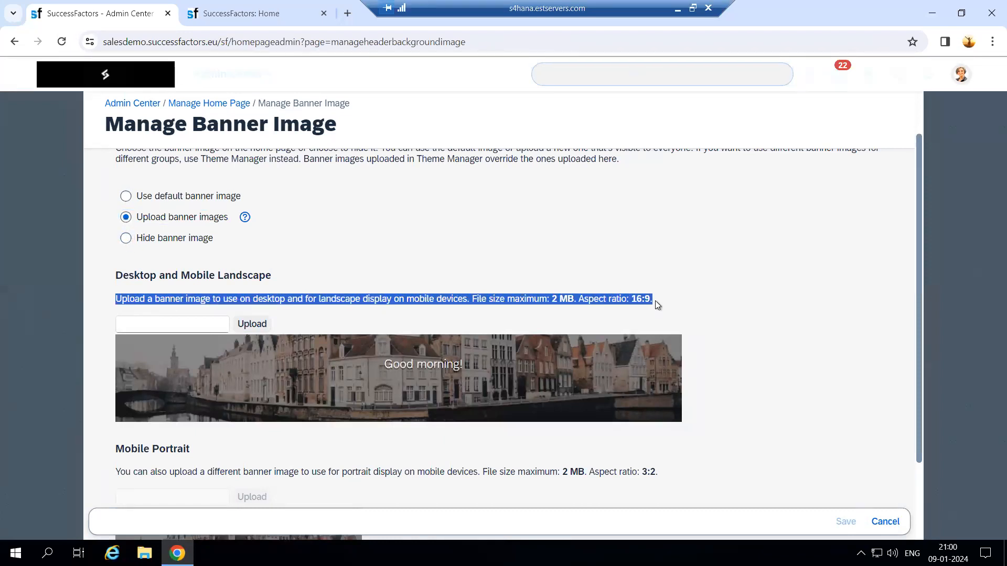
pyautogui.click(653, 304)
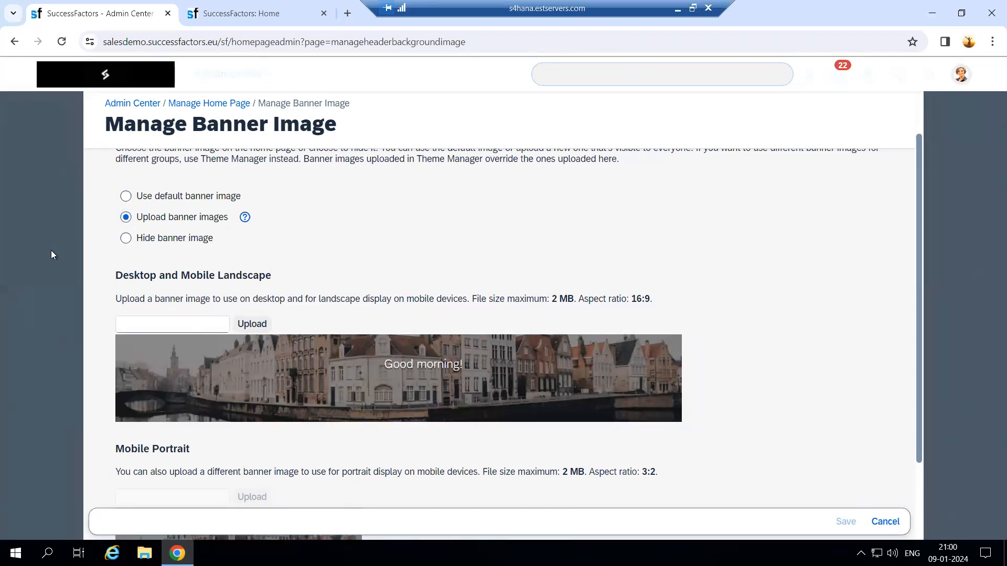
pyautogui.click(257, 324)
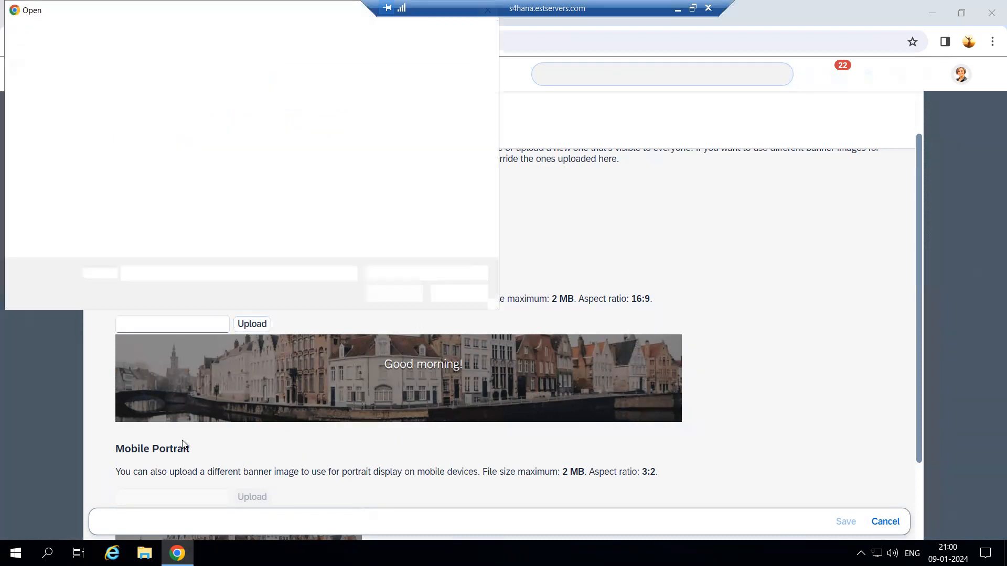
pyautogui.click(160, 129)
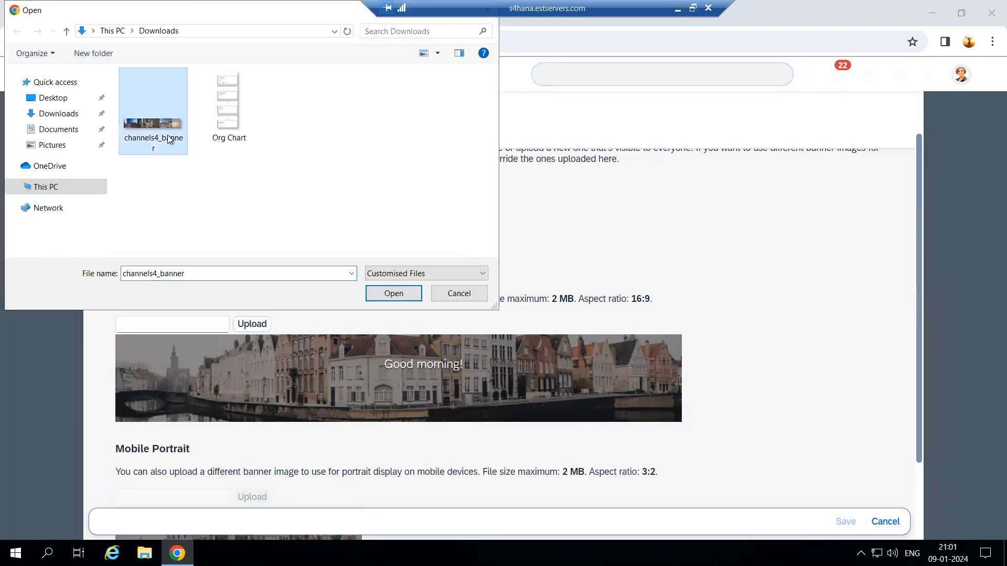
pyautogui.click(396, 292)
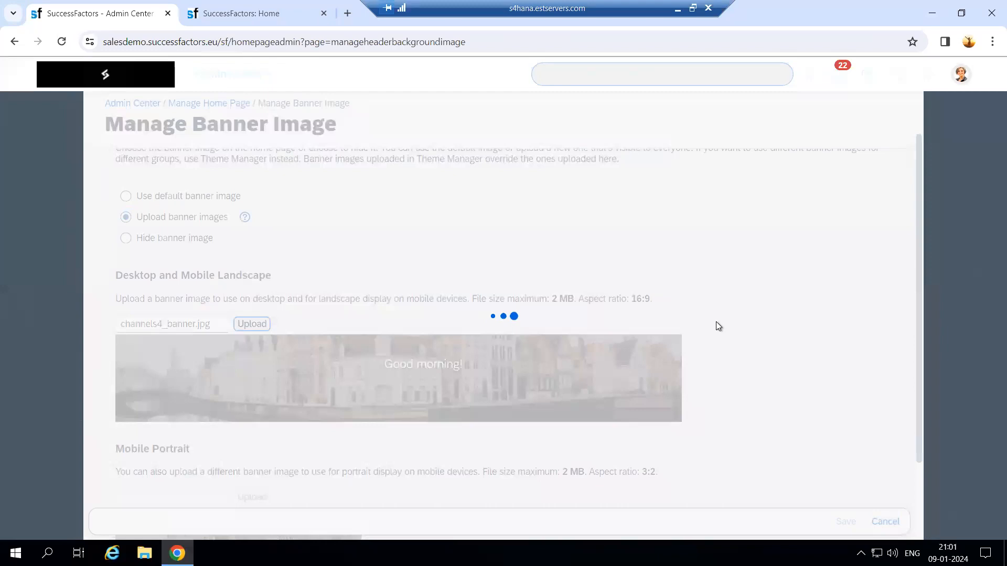
# Review the Mobile Portrait banner's size and aspect ratio requirements, and save the uploaded banner, confirming it may be publicly viewable
pyautogui.scroll(-2, 262, 448)
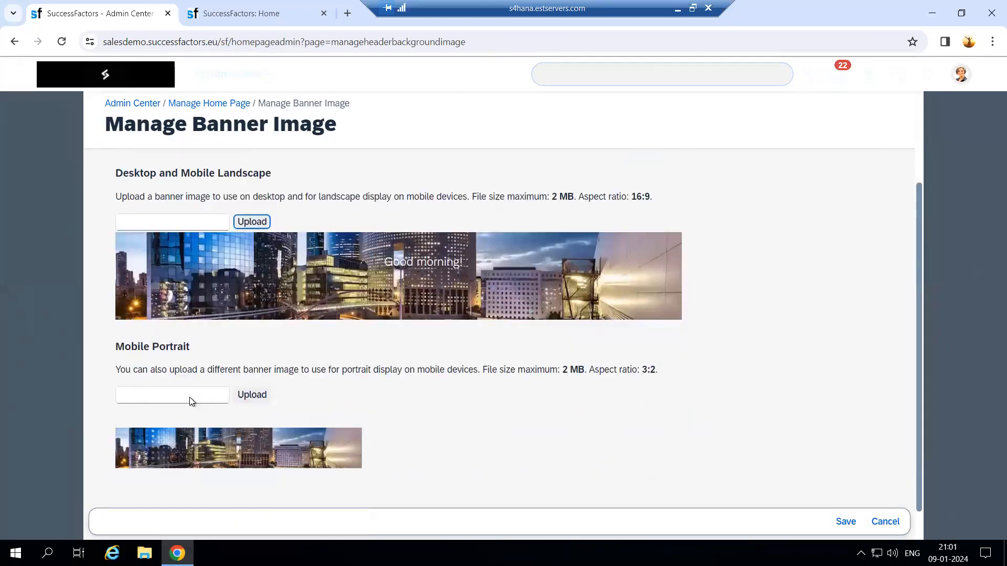
pyautogui.moveTo(109, 347); pyautogui.dragTo(327, 356)
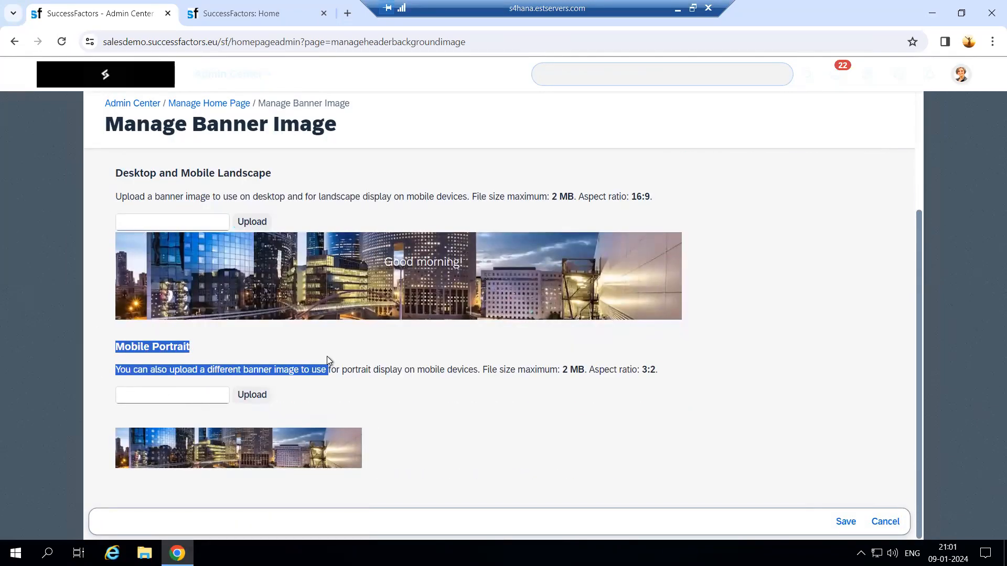
pyautogui.click(367, 391)
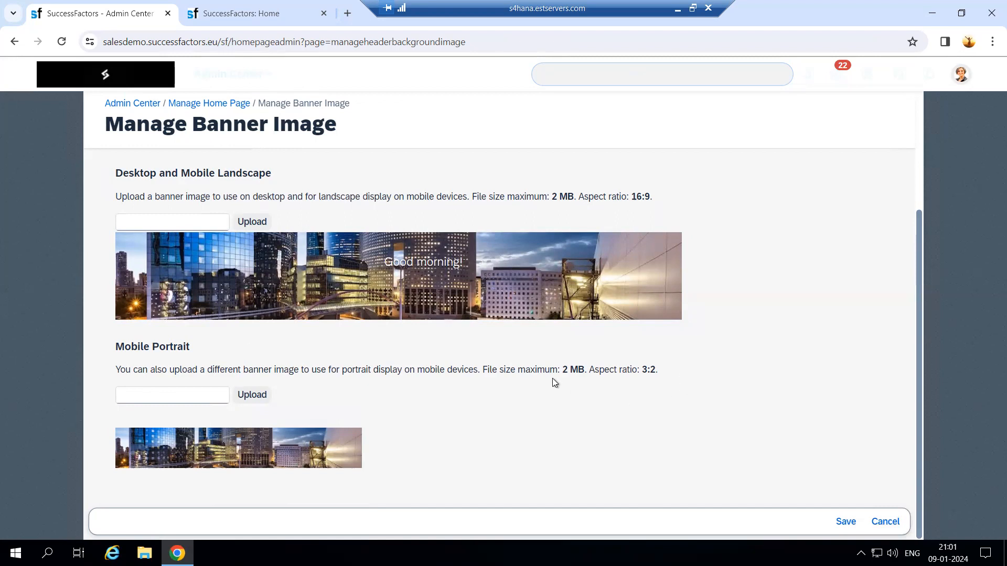
pyautogui.moveTo(562, 368); pyautogui.dragTo(640, 370)
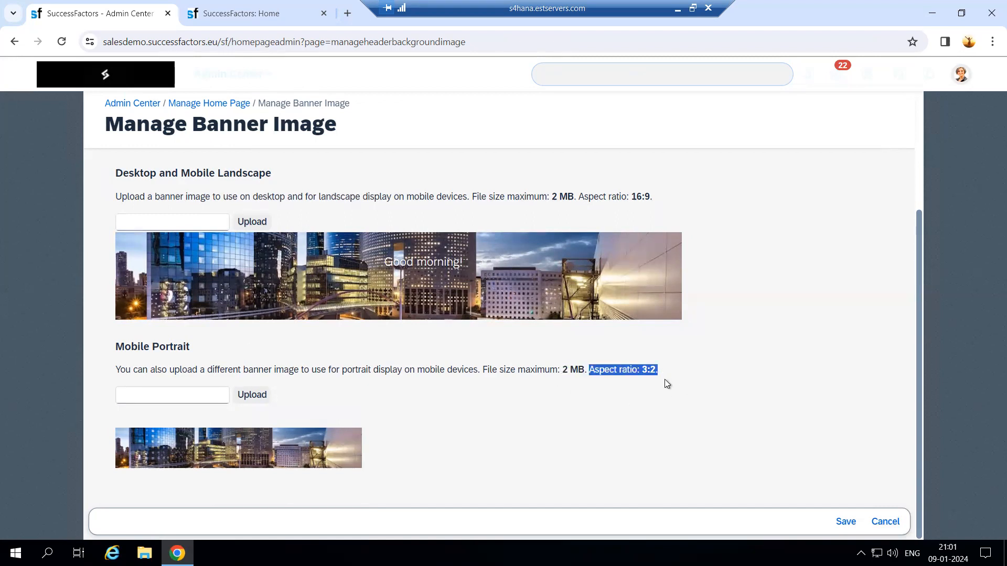
pyautogui.click(844, 520)
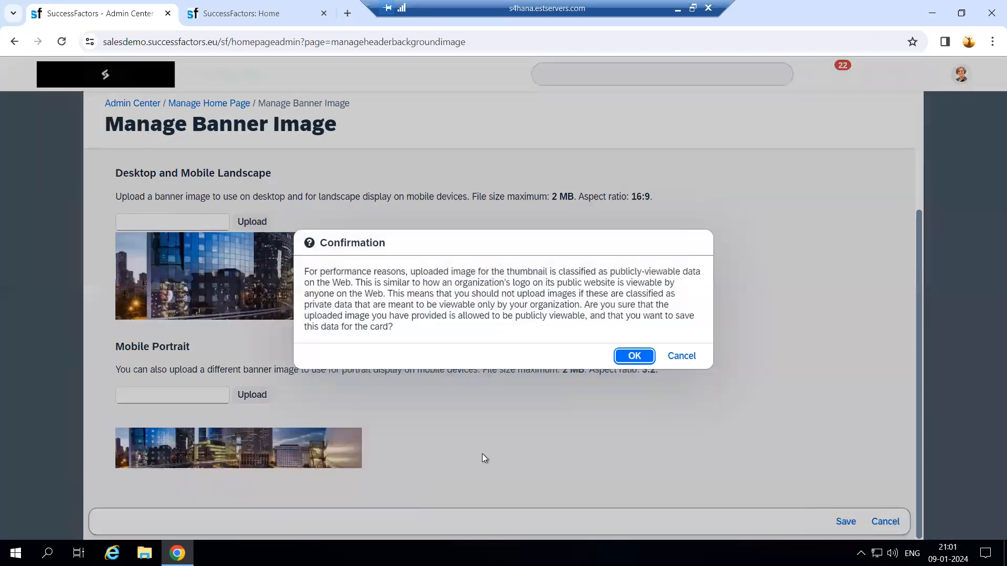
pyautogui.click(627, 356)
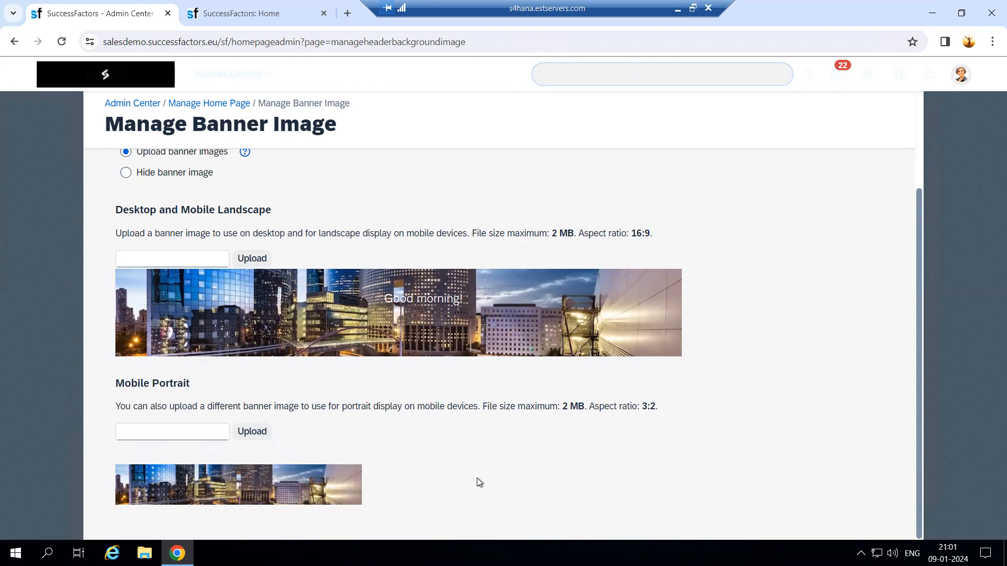
# Reload the home page, look over the saved banner options and previews in Manage Banner Image, and reload that settings page
pyautogui.scroll(3, 154, 225)
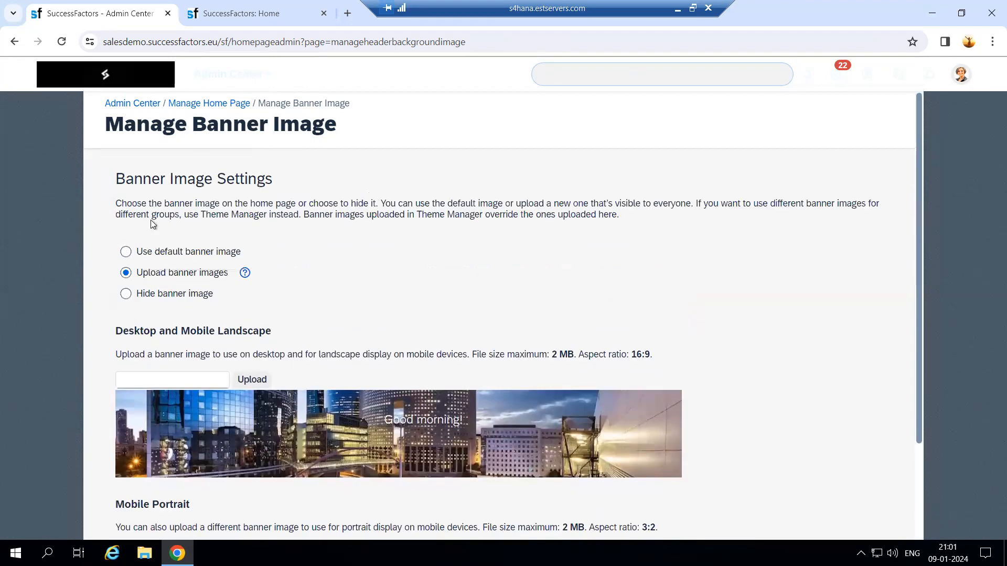
pyautogui.click(230, 13)
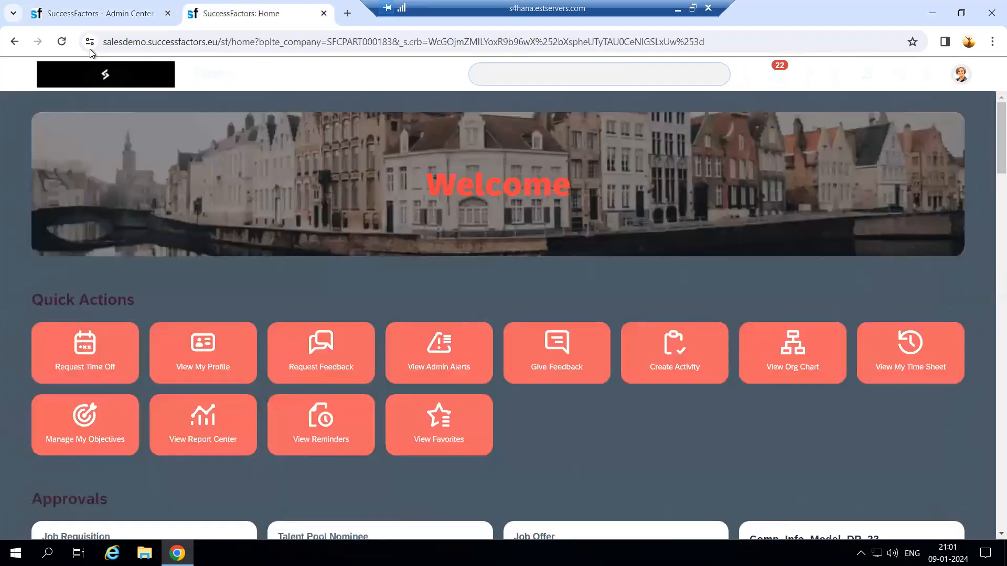
pyautogui.click(62, 43)
pyautogui.click(63, 11)
pyautogui.scroll(-2, 364, 389)
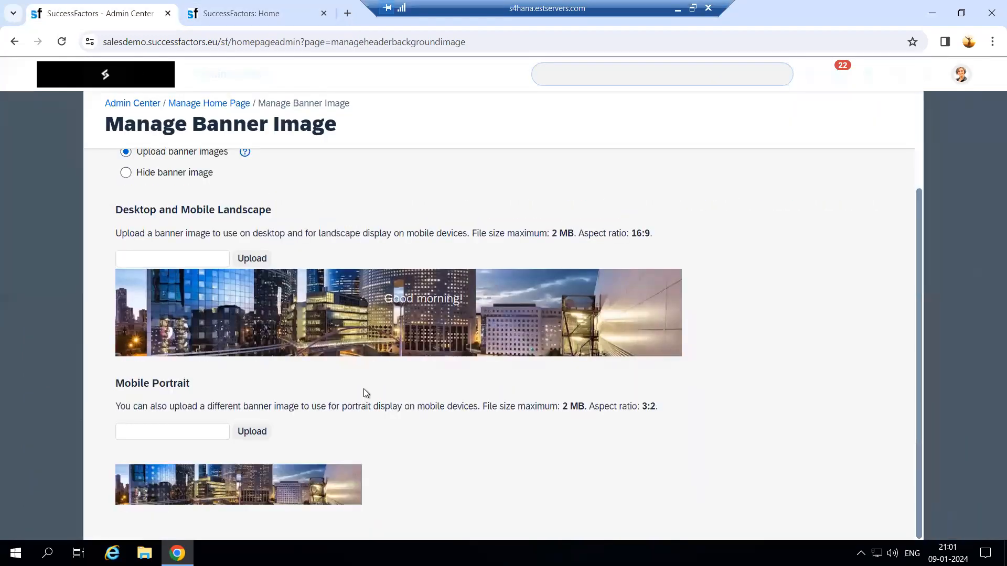
pyautogui.scroll(2, 181, 219)
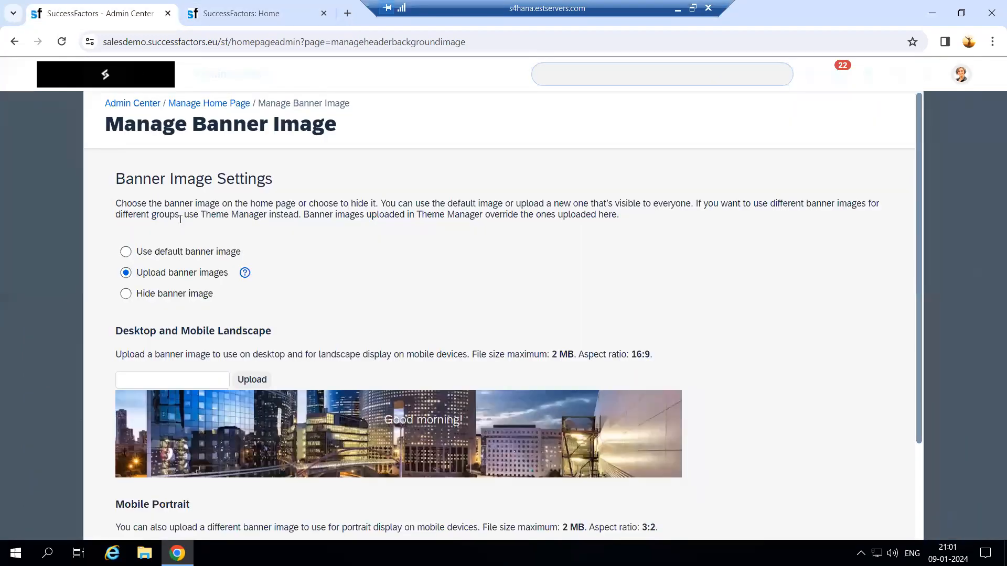
pyautogui.scroll(-2, 317, 339)
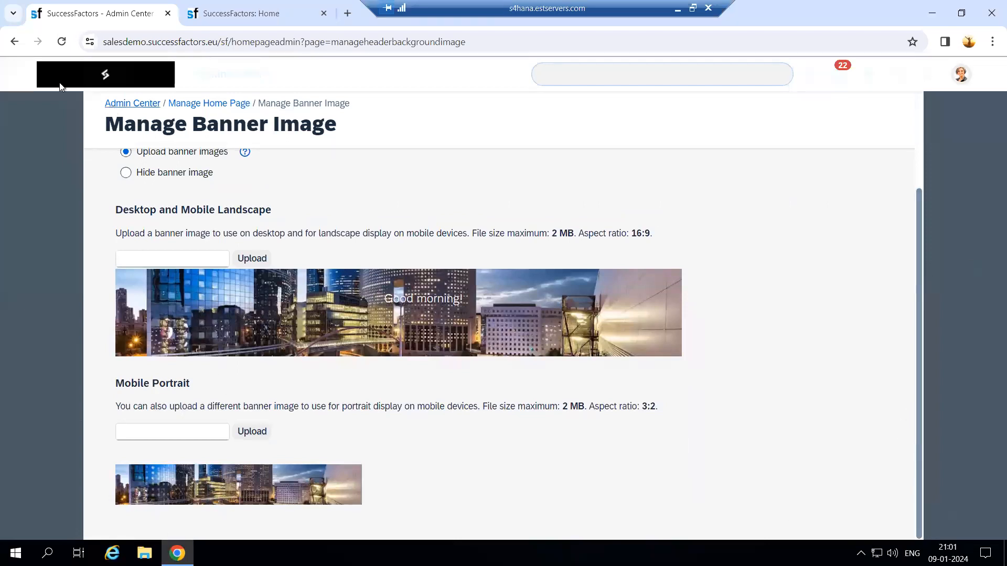
pyautogui.click(62, 41)
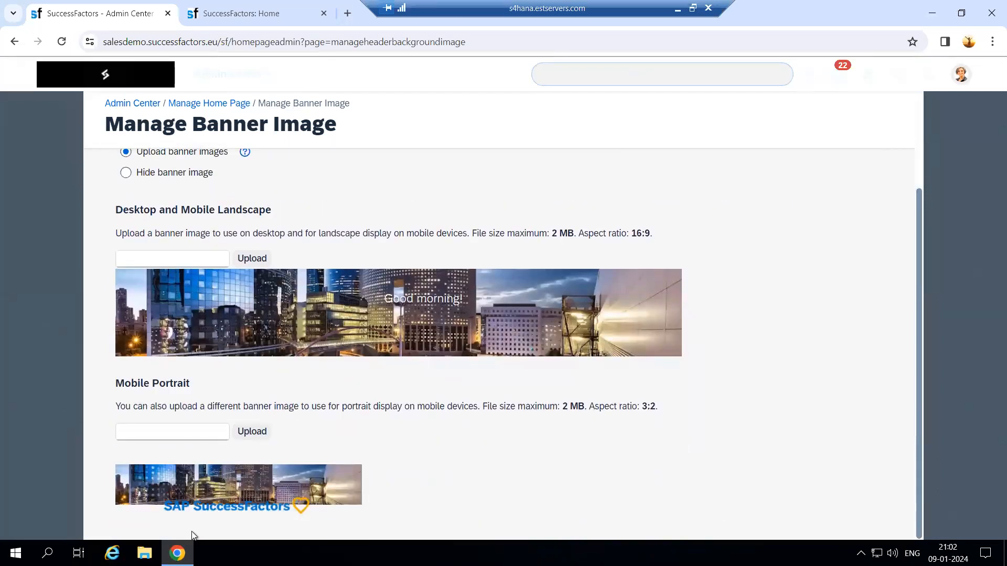
# Restore the browser to a smaller window and look over the banner previews and options in that layout
pyautogui.click(961, 13)
pyautogui.scroll(-2, 659, 365)
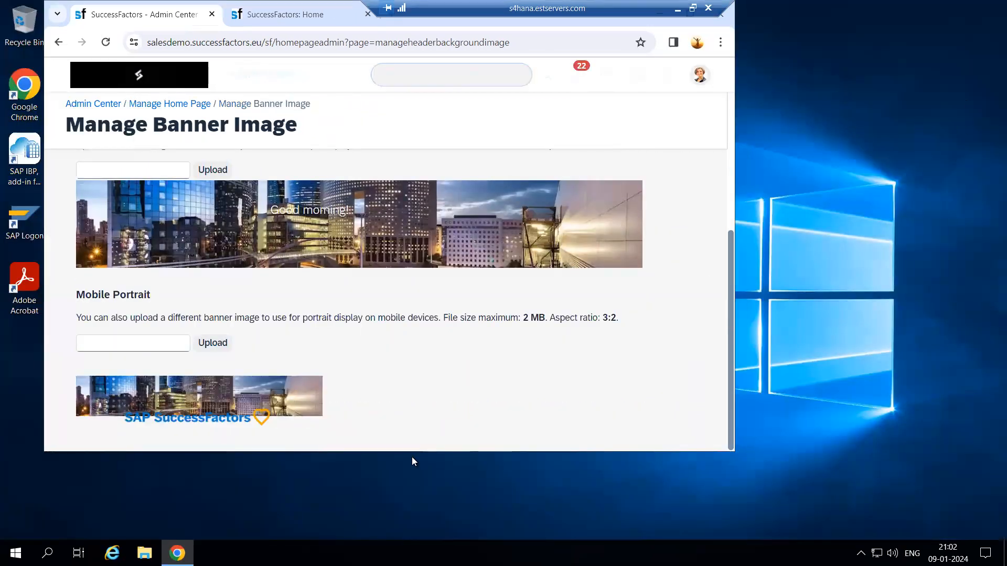
pyautogui.scroll(4, 396, 411)
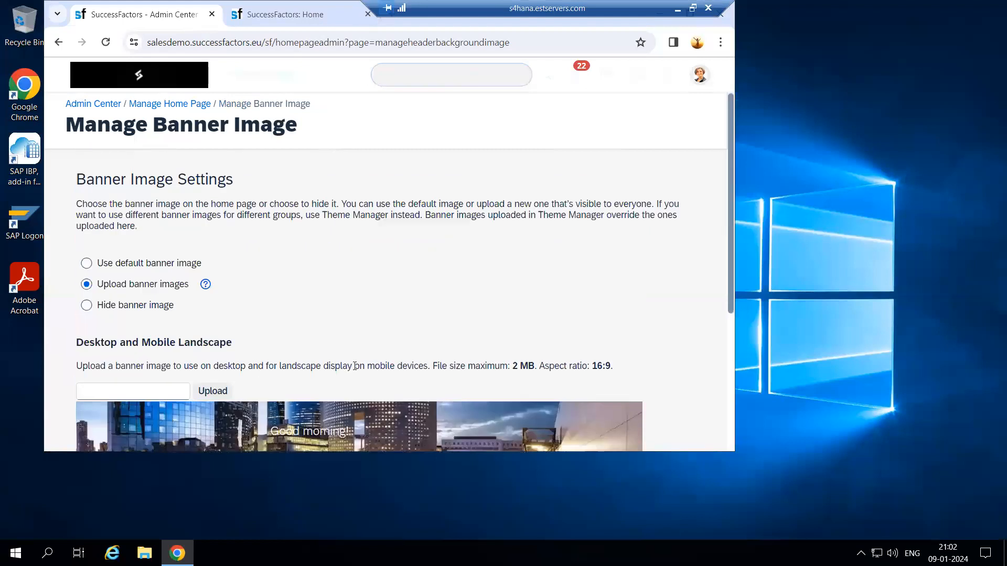
# Try the Hide banner image option, reselect Upload banner images, and save and confirm the banner settings
pyautogui.click(109, 310)
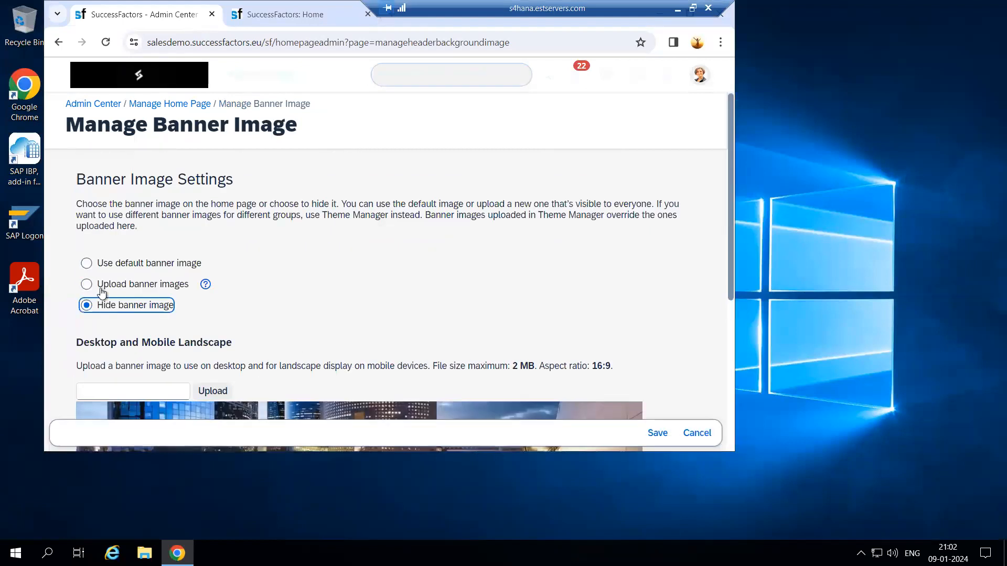
pyautogui.click(102, 289)
pyautogui.click(110, 309)
pyautogui.click(113, 287)
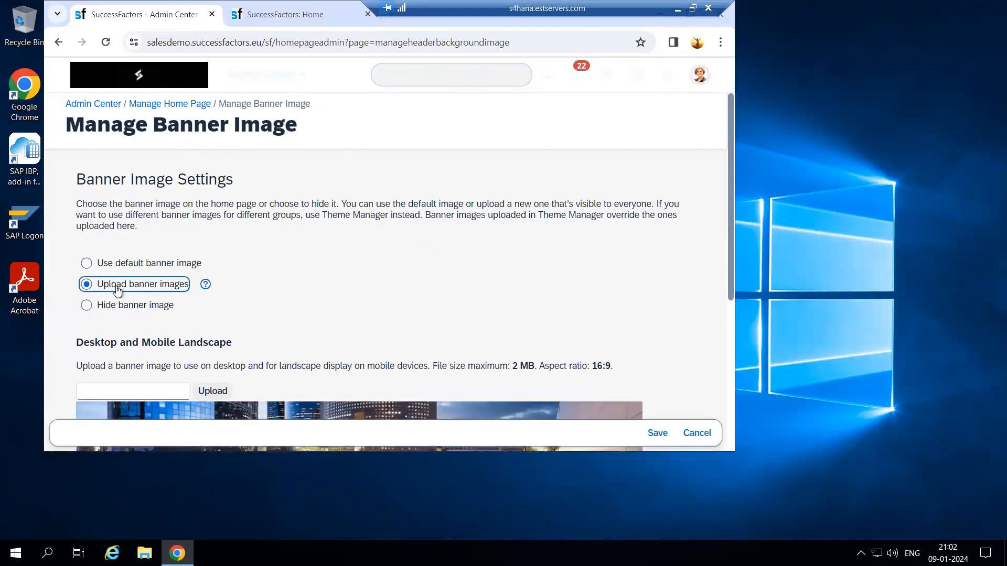
pyautogui.click(658, 434)
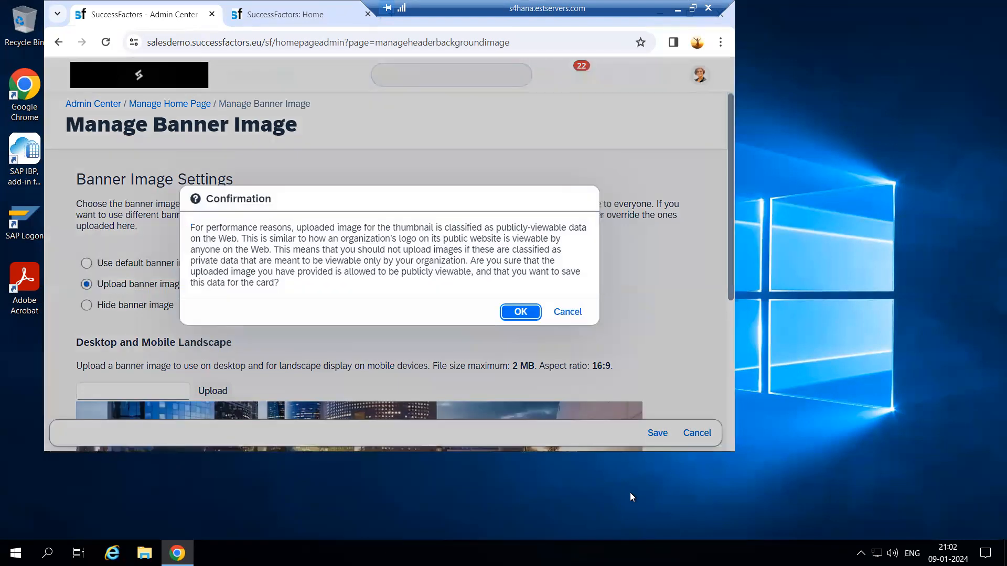
pyautogui.click(517, 310)
# Take the remote session out of full screen, reload the home page to check the uploaded banner, and return to Manage Banner Image with the browser maximized
pyautogui.click(693, 8)
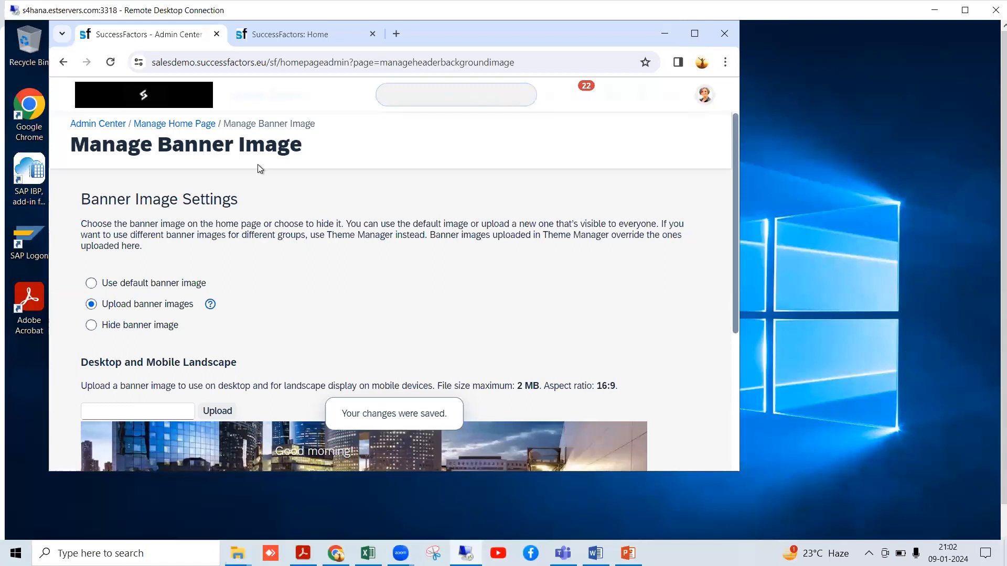
pyautogui.click(307, 35)
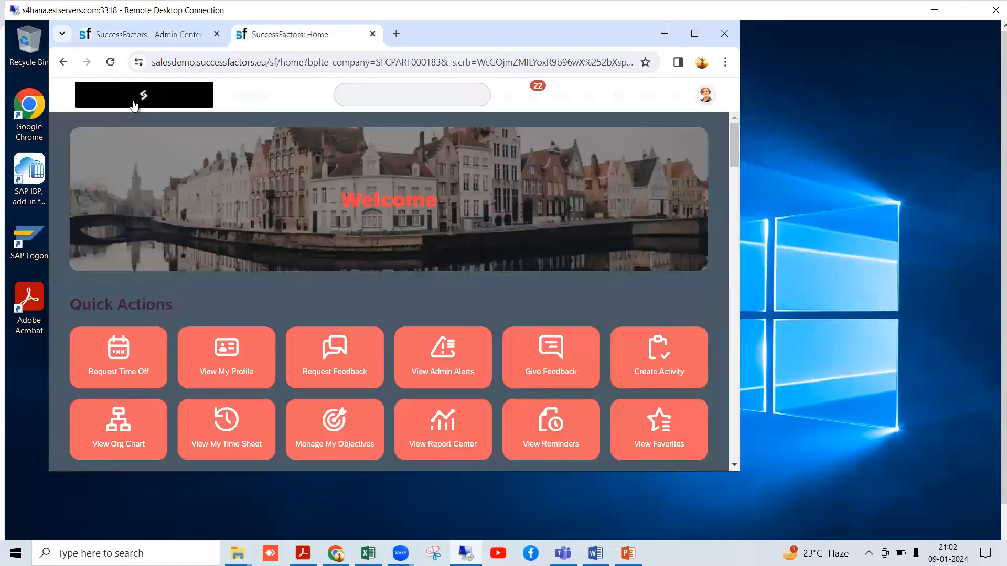
pyautogui.click(110, 63)
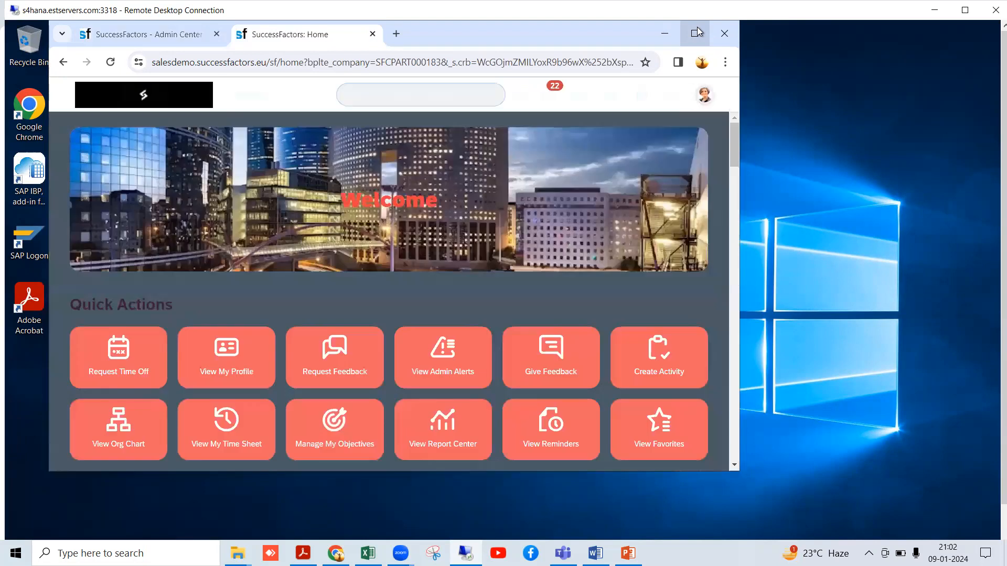
pyautogui.click(697, 33)
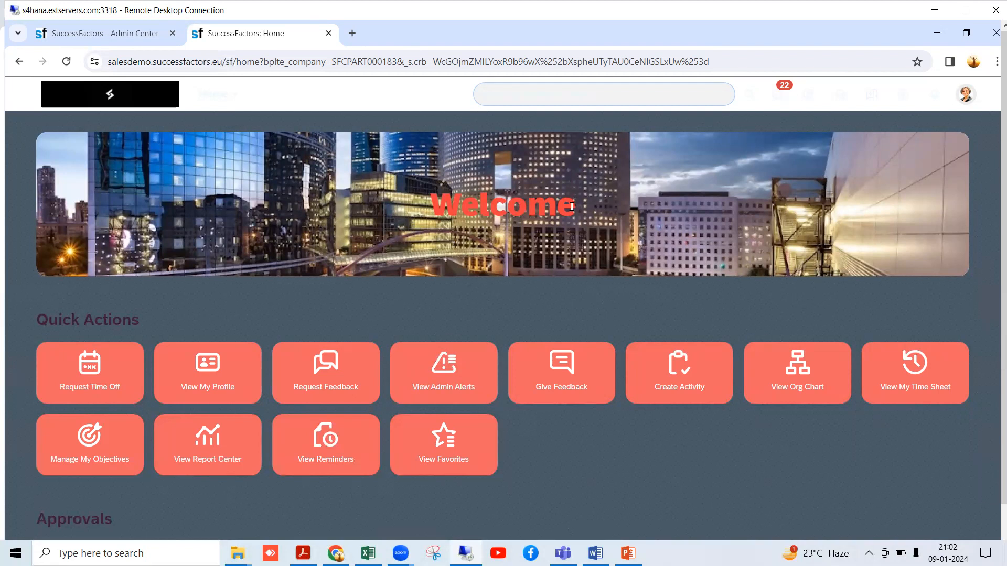
pyautogui.click(140, 35)
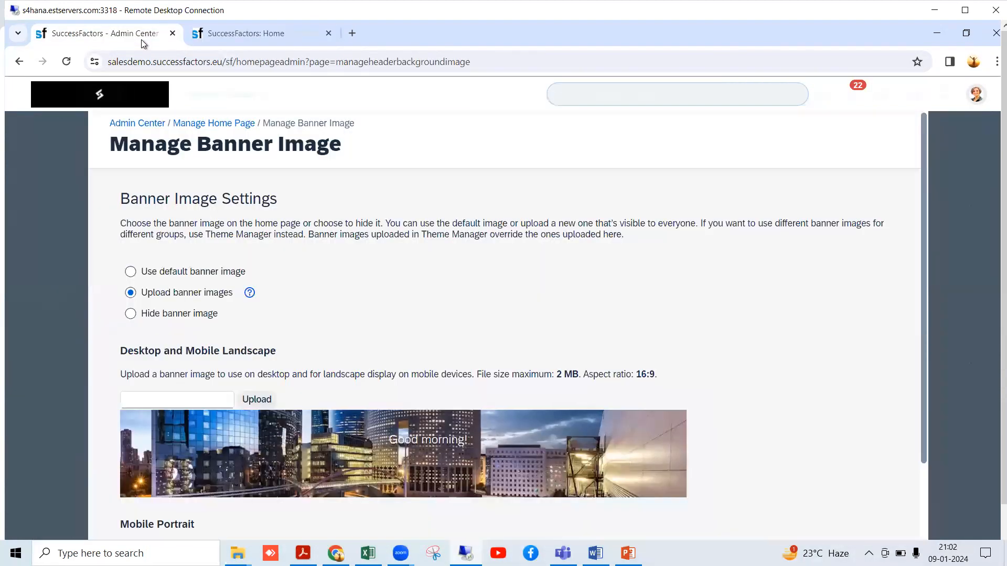
# Go back to the Manage Home Page overview and look over the Quick Actions section on the home page
pyautogui.click(208, 122)
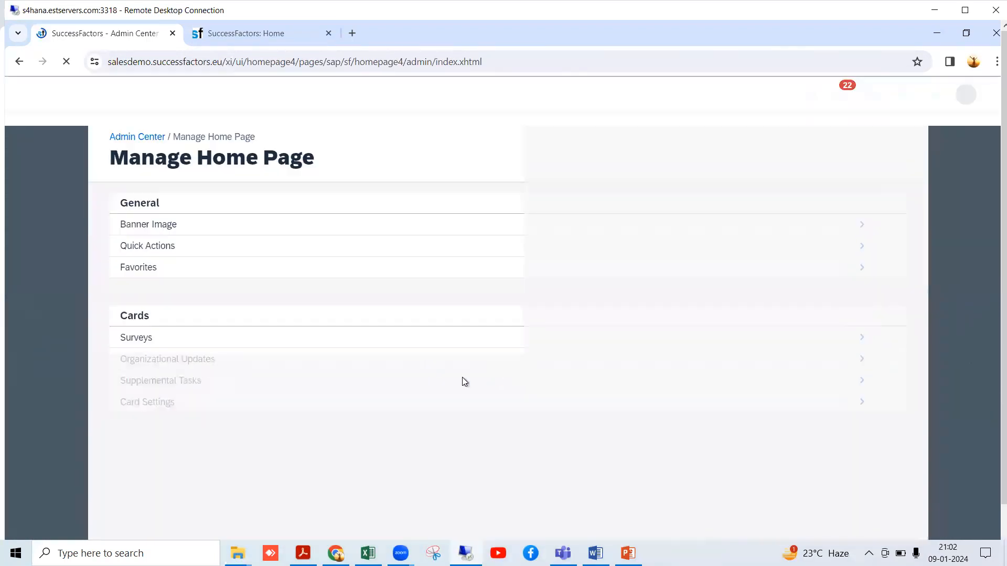
pyautogui.click(265, 33)
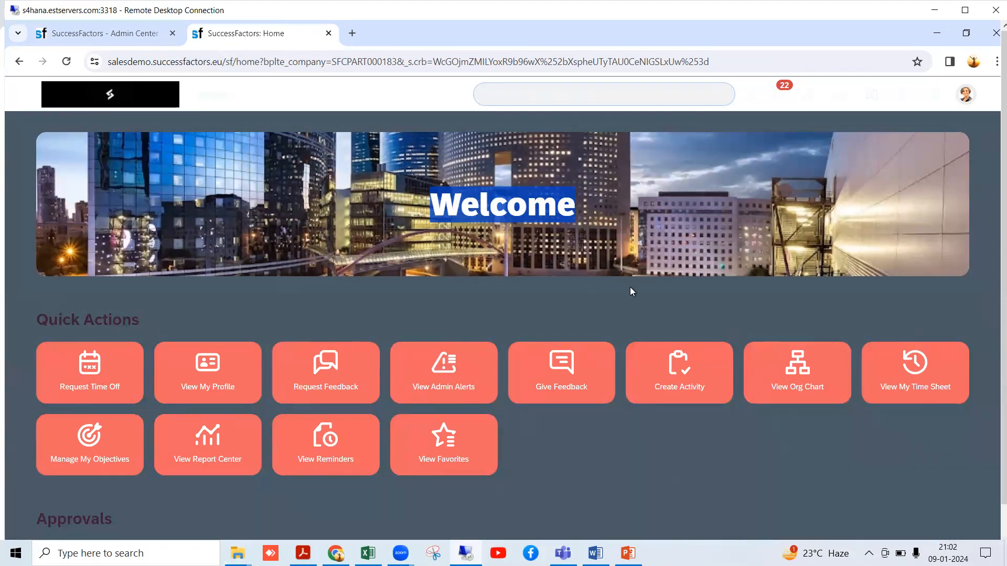
pyautogui.scroll(-1, 548, 394)
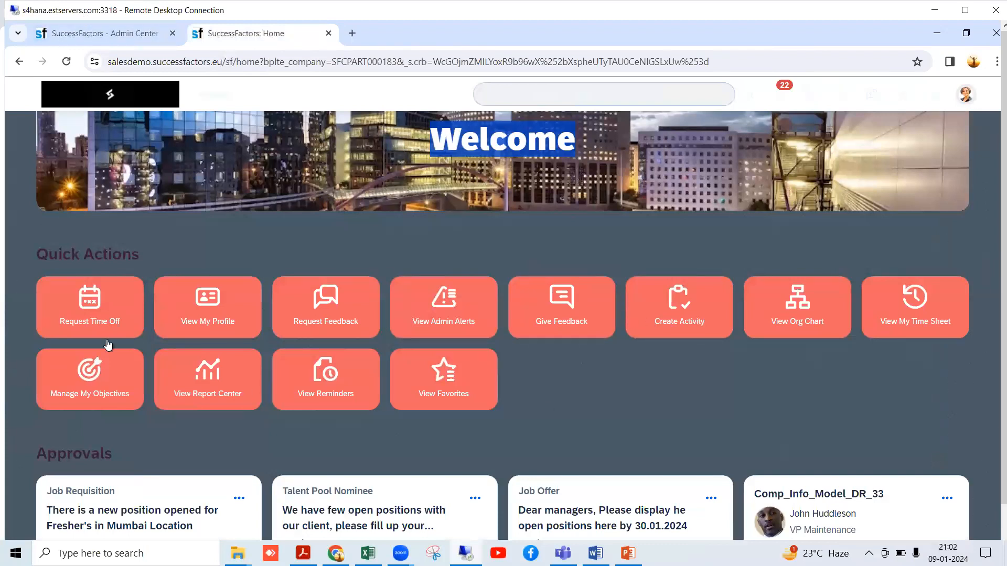
pyautogui.click(84, 33)
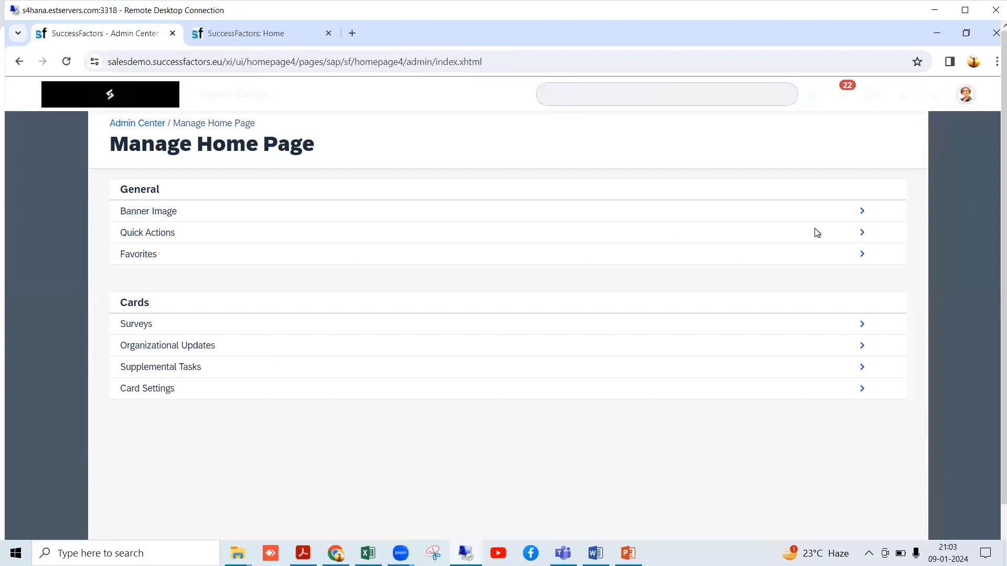
# Open the Quick Actions settings, read the guidance on standard and custom quick actions, and compare the list with the home page tiles
pyautogui.click(860, 232)
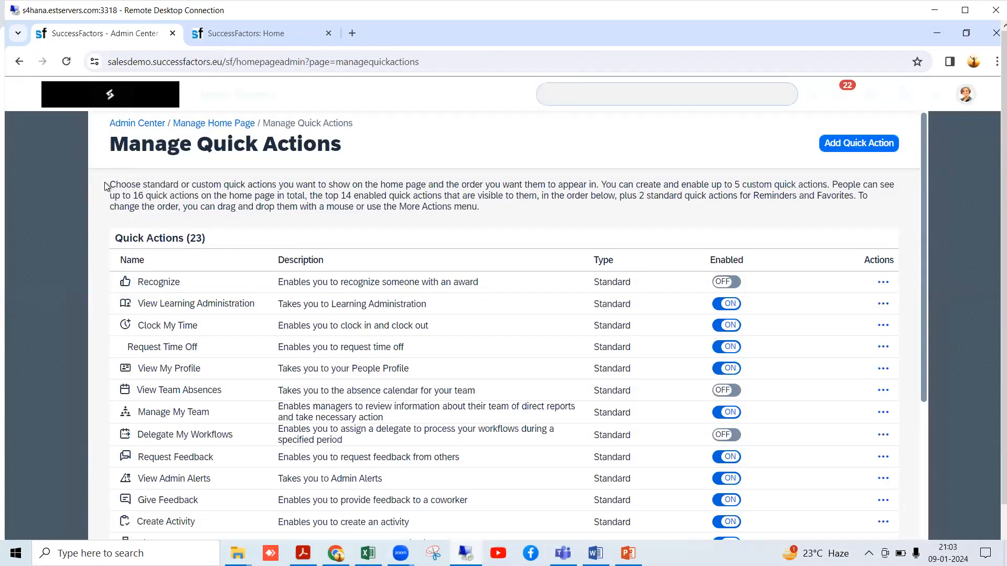
pyautogui.moveTo(107, 186); pyautogui.dragTo(483, 214)
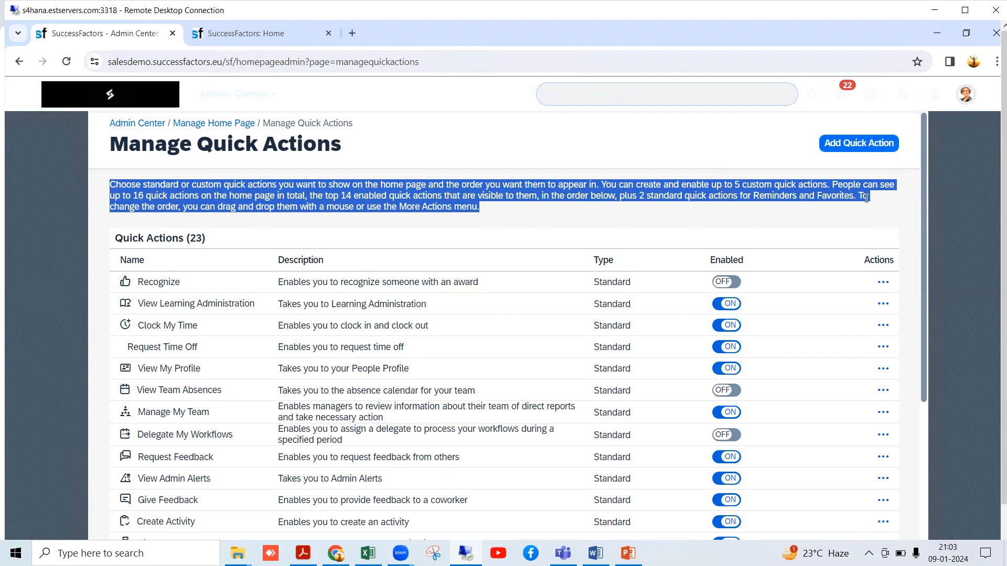
pyautogui.click(239, 244)
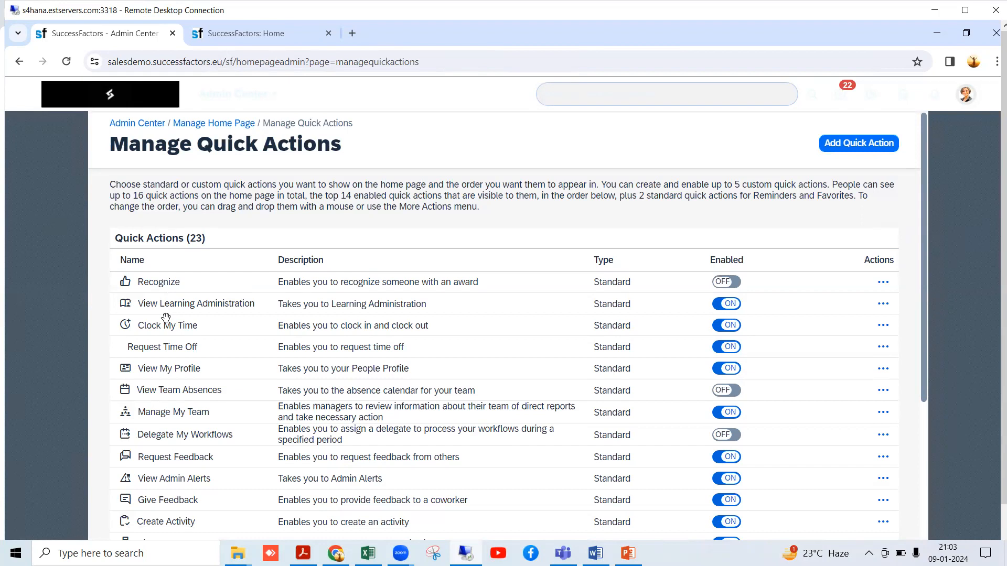
pyautogui.click(235, 39)
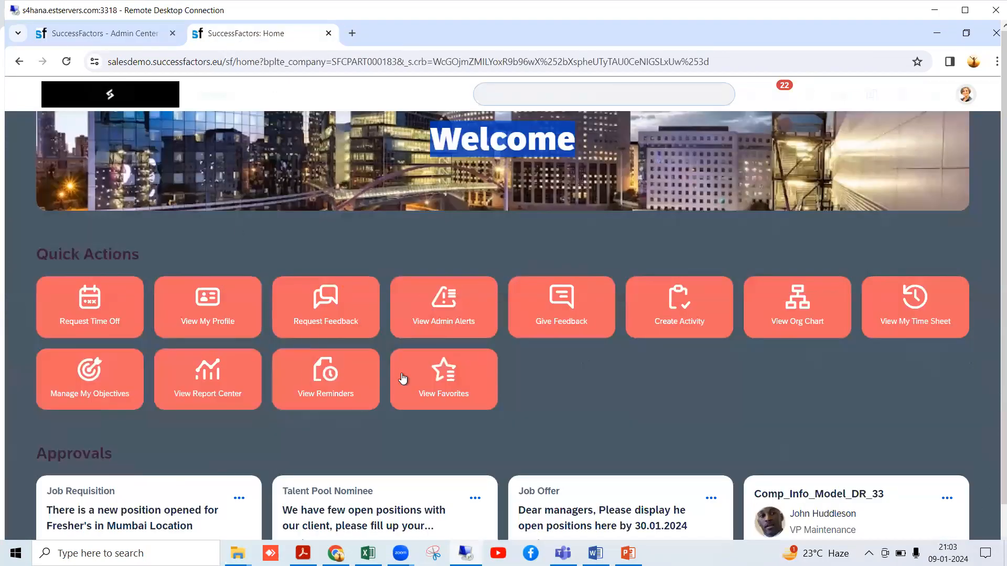